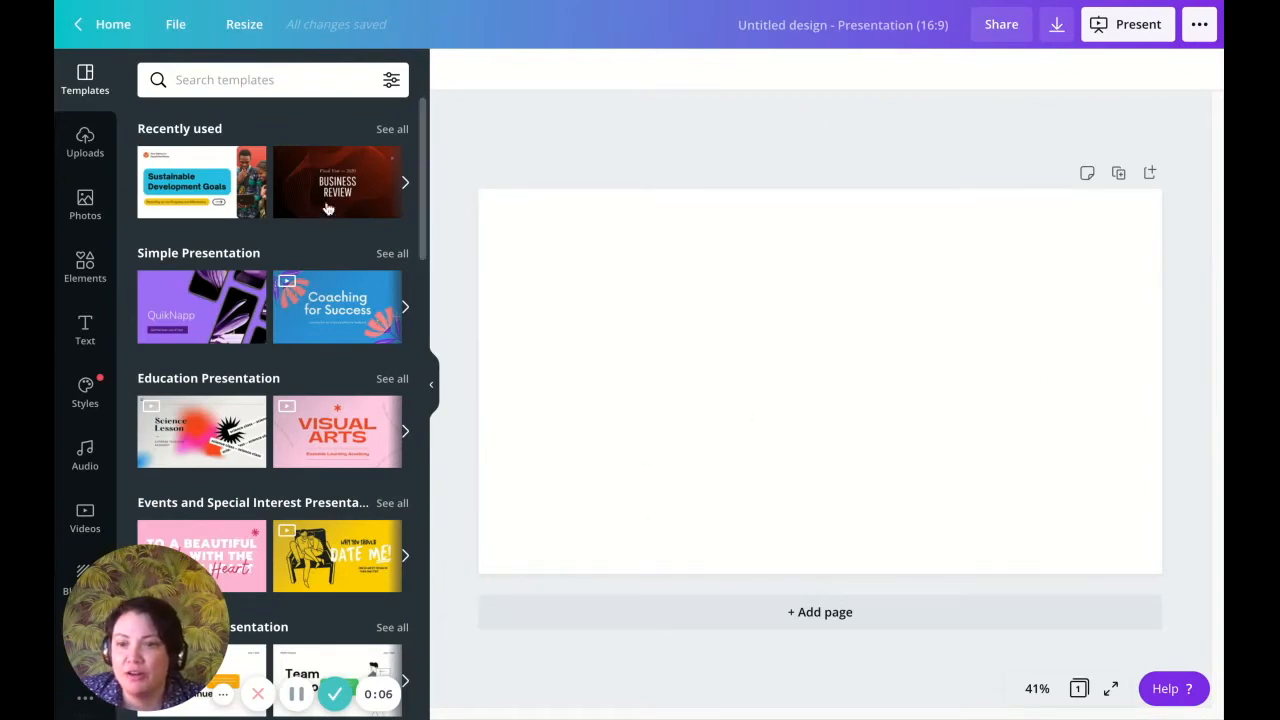
Step: Search the presentation templates for "ENGLISH"
left_click(270, 77)
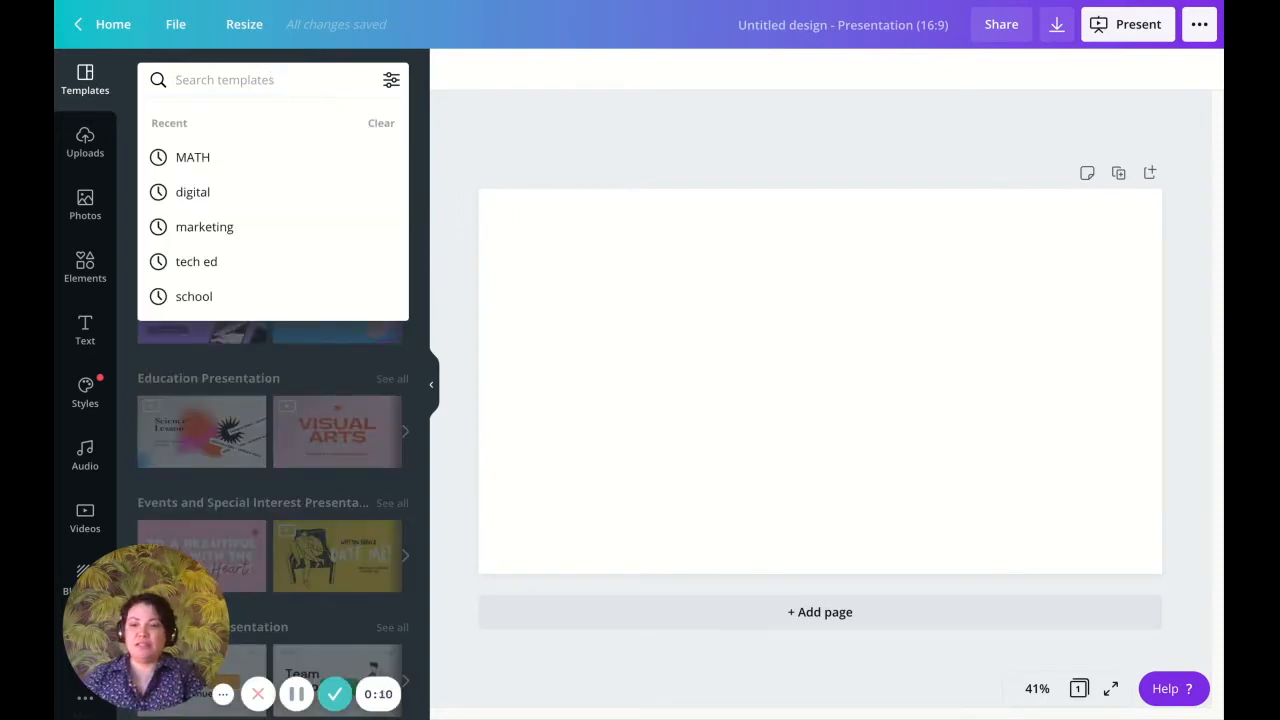
type("ENGLISH")
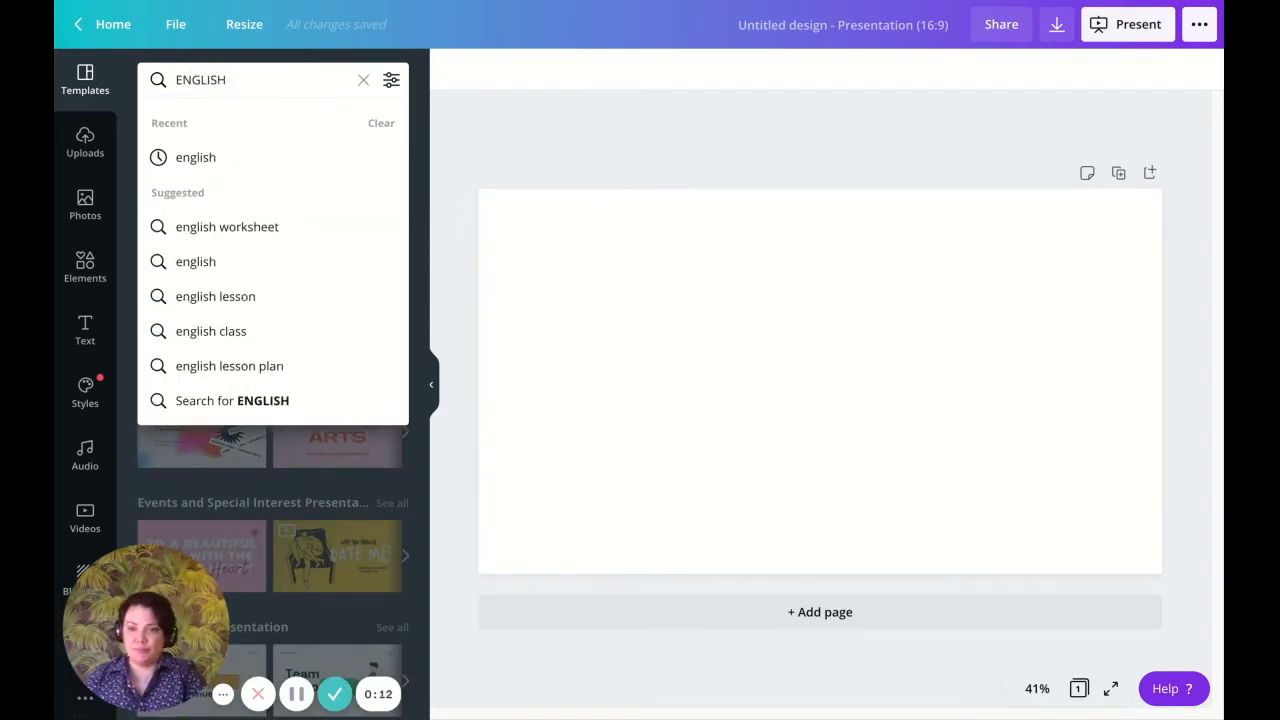
key("Return")
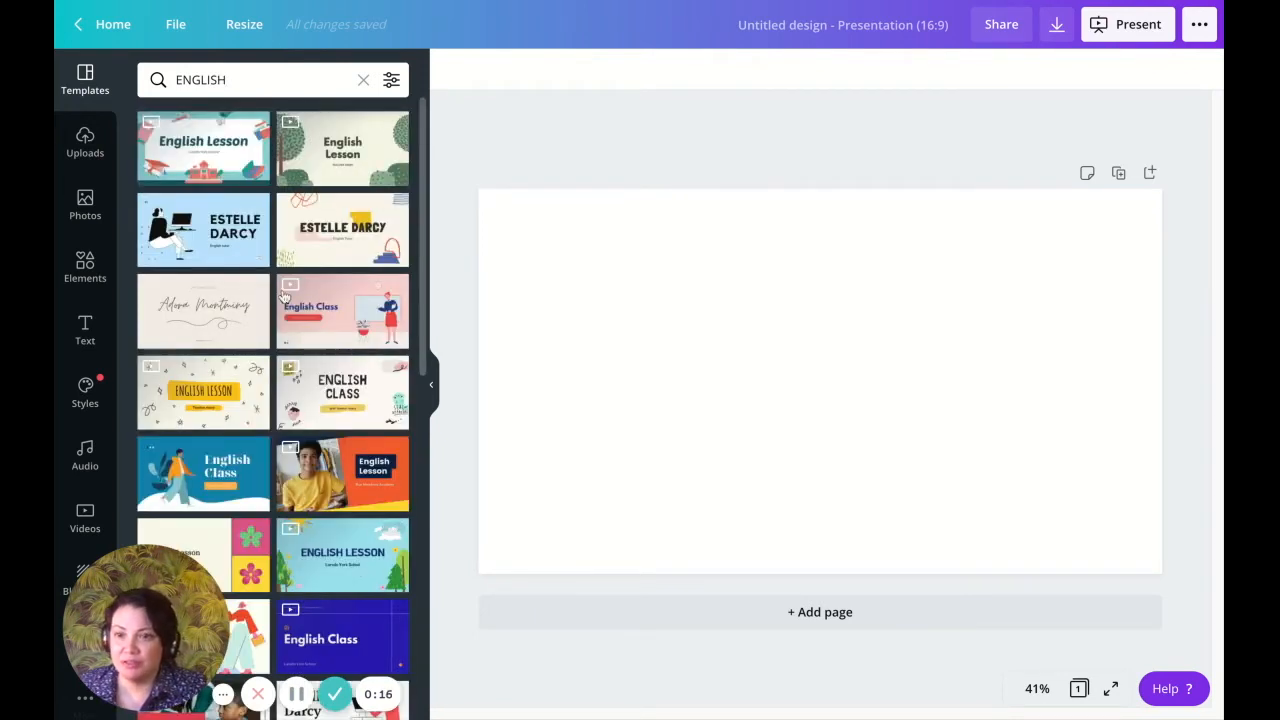
Step: Browse the English templates and apply all 15 pages of the Forest Green and White English Lesson Education Presentation
left_click(240, 78)
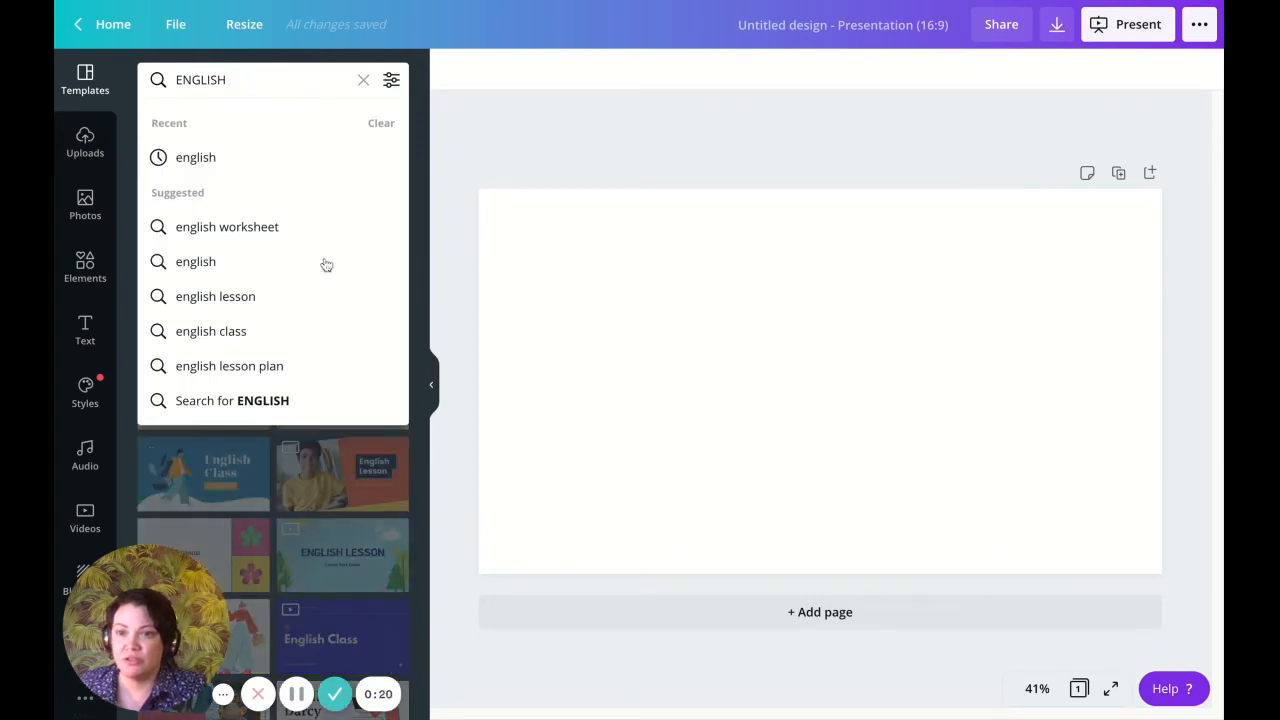
left_click(346, 501)
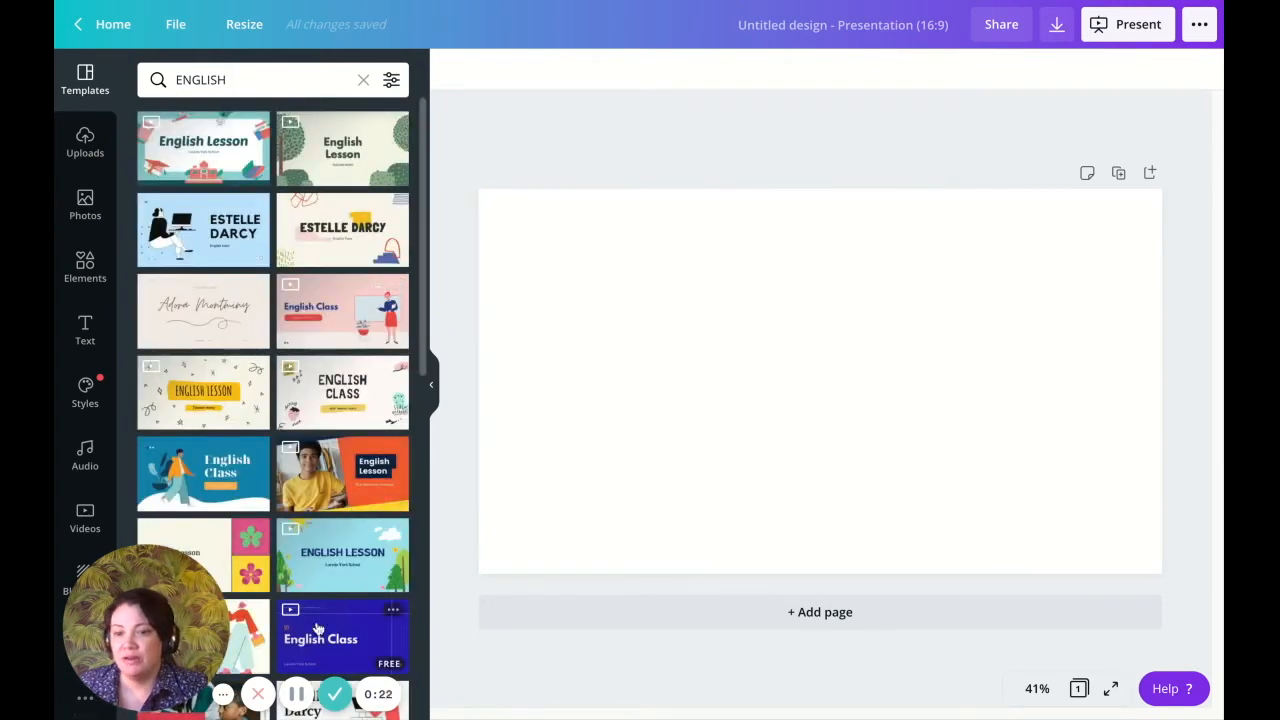
scroll(318, 620, "down", 4)
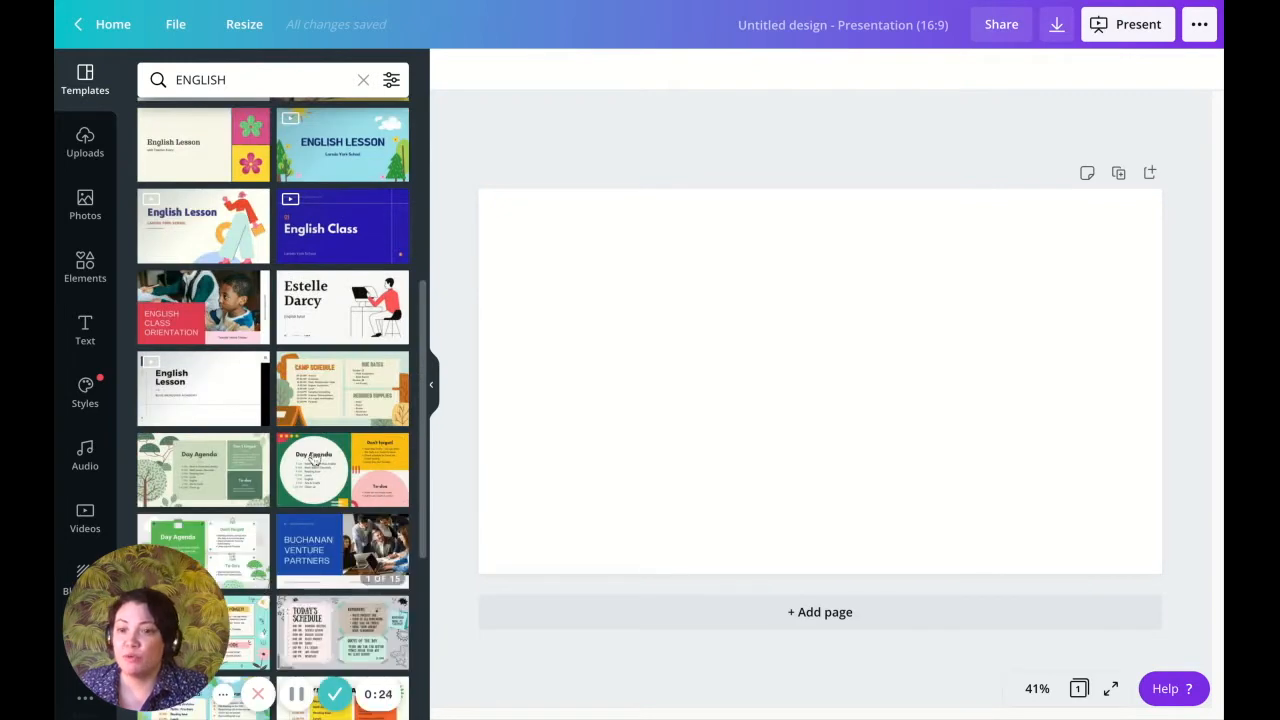
scroll(315, 459, "down", 5)
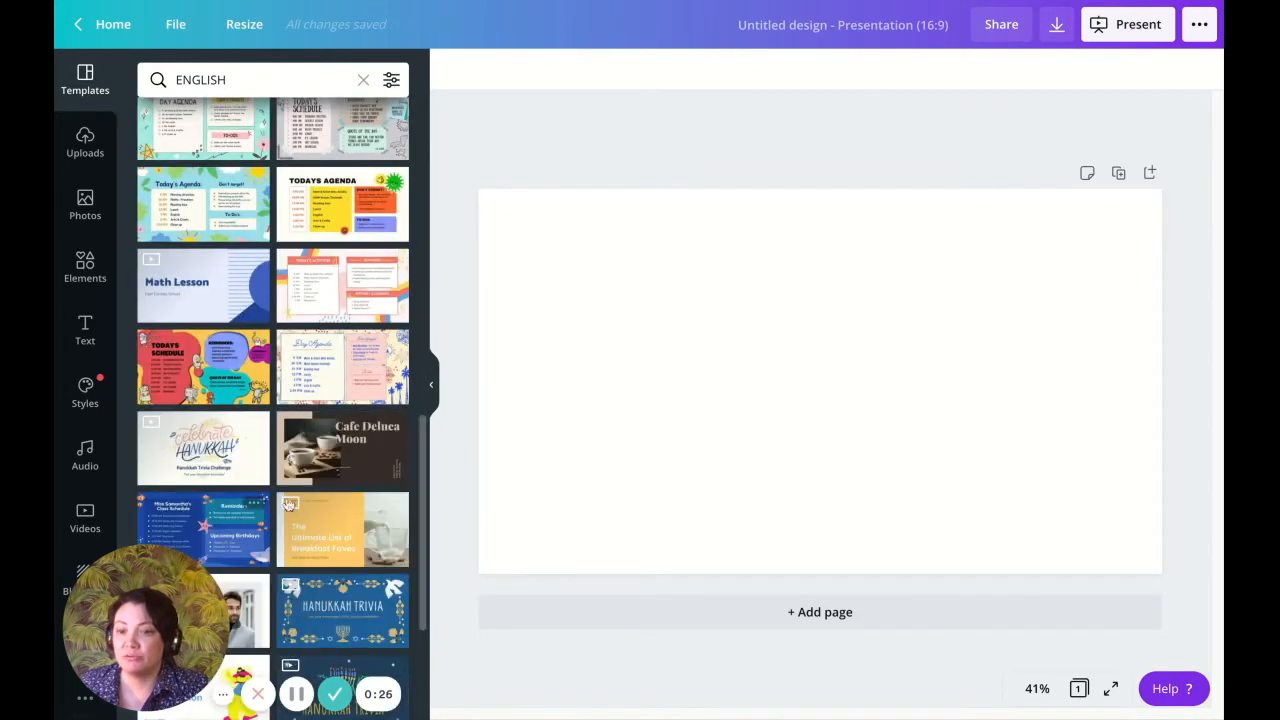
scroll(305, 540, "down", 2)
scroll(325, 582, "down", 2)
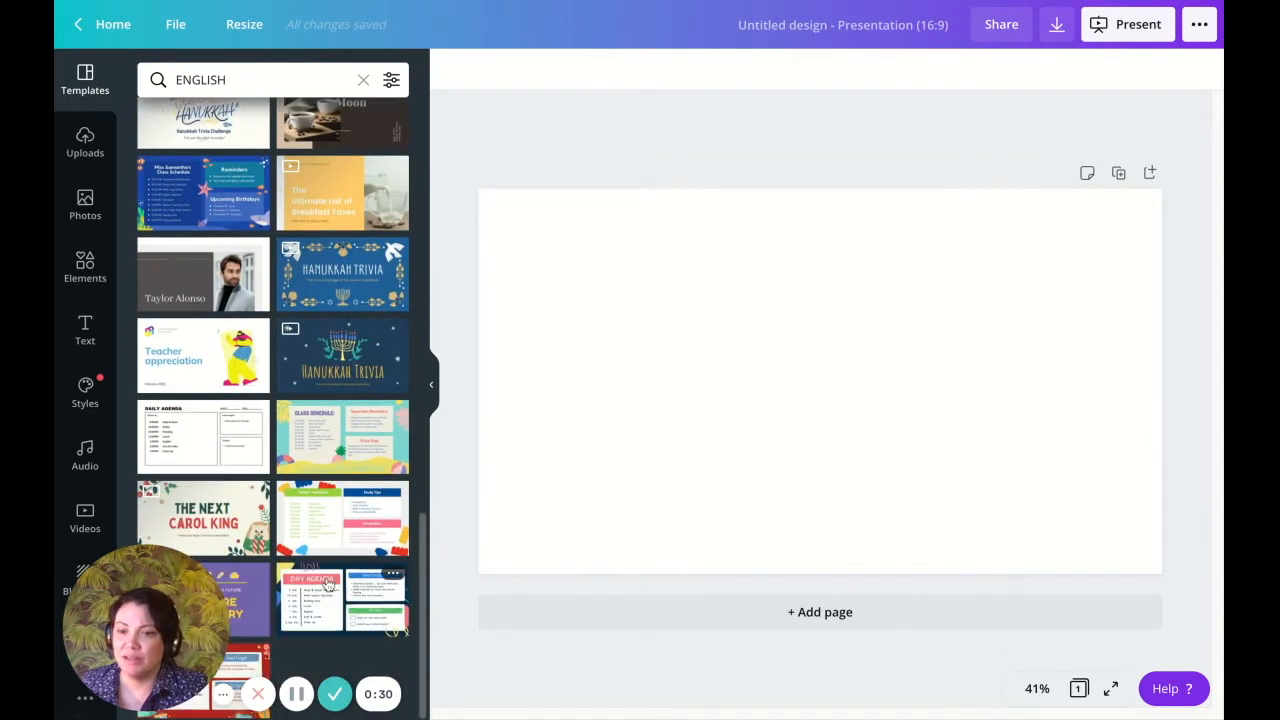
scroll(328, 585, "up", 10)
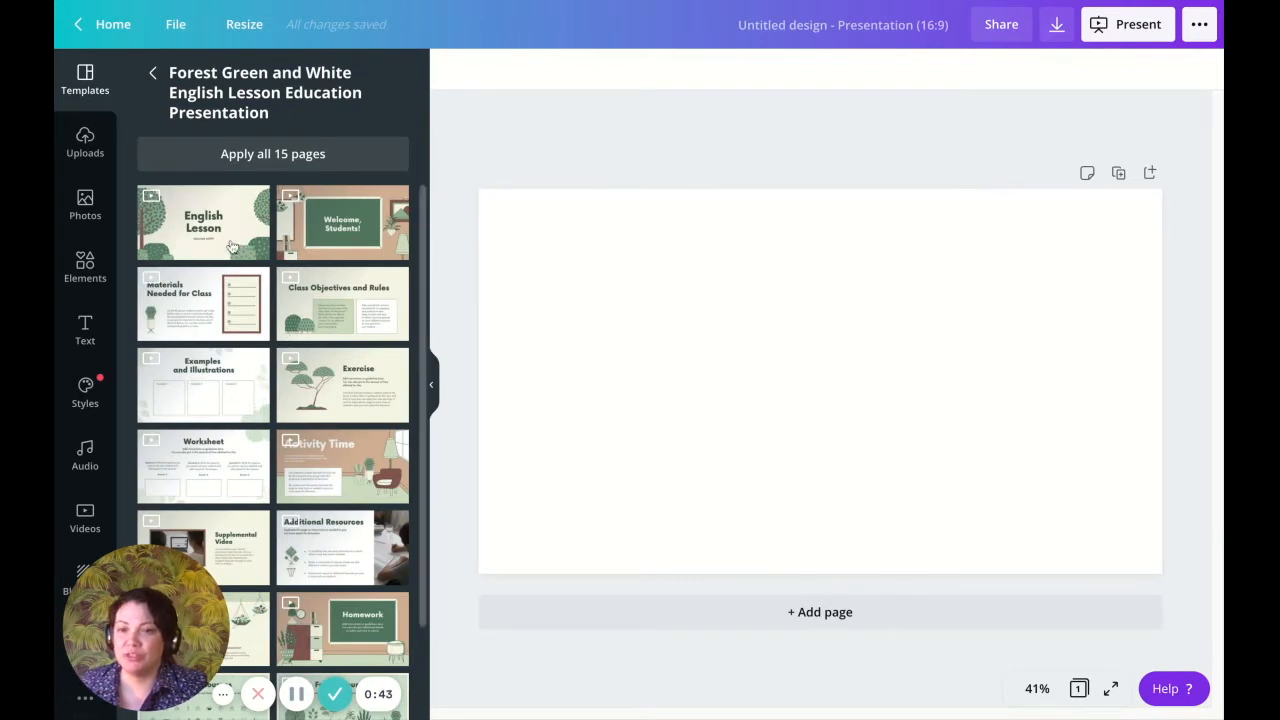
left_click(253, 156)
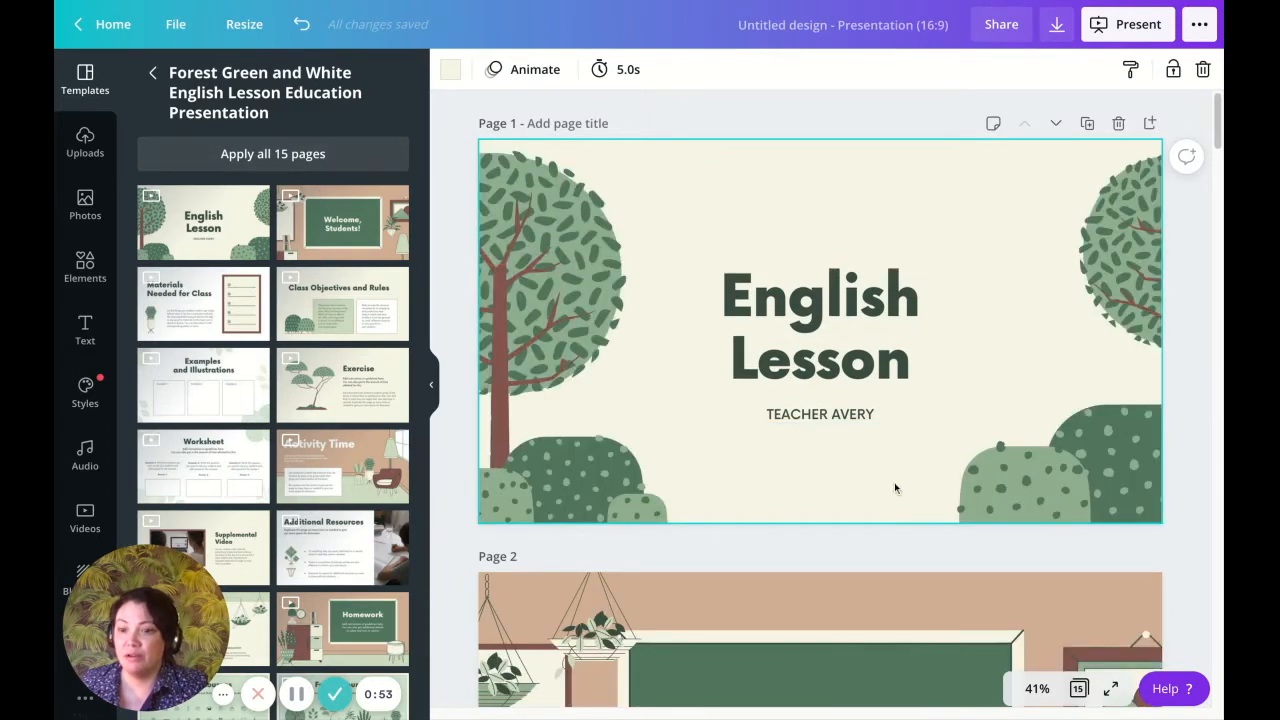
Step: Delete the Exercise page from the presentation, and undo the deletion
scroll(930, 500, "down", 5)
scroll(930, 498, "up", 5)
scroll(930, 498, "down", 3)
scroll(929, 497, "down", 8)
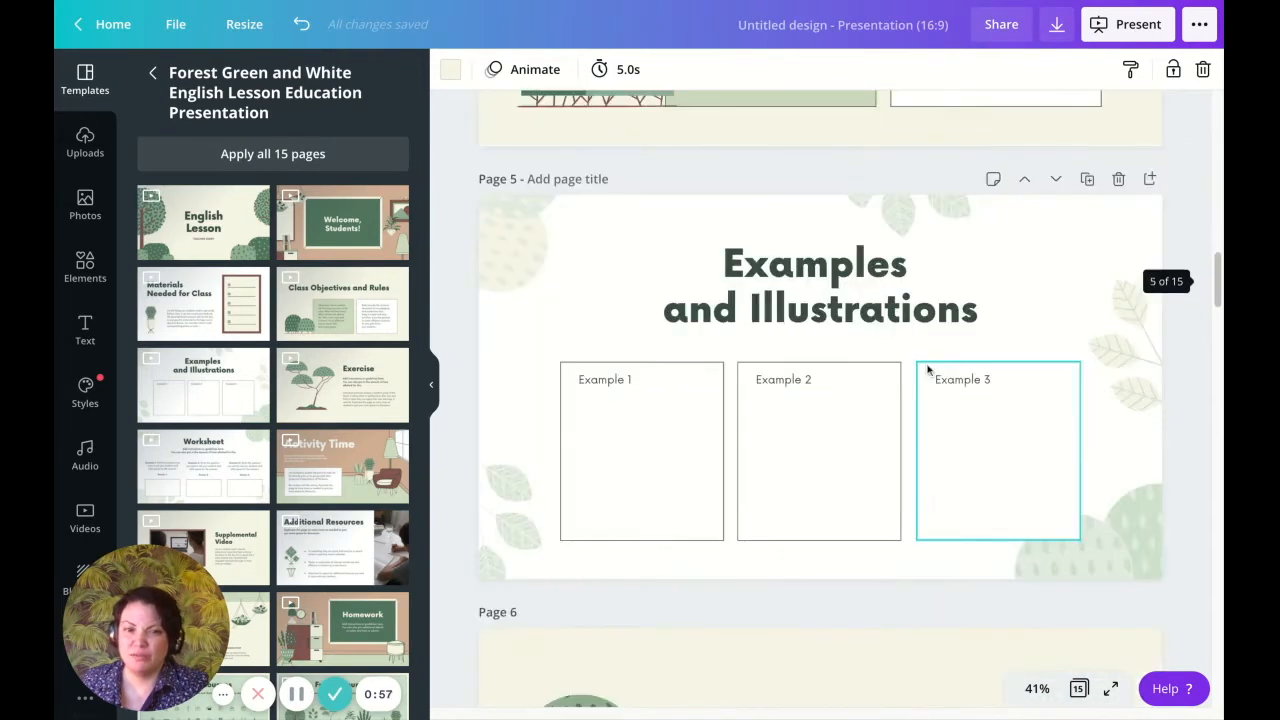
scroll(720, 480, "down", 5)
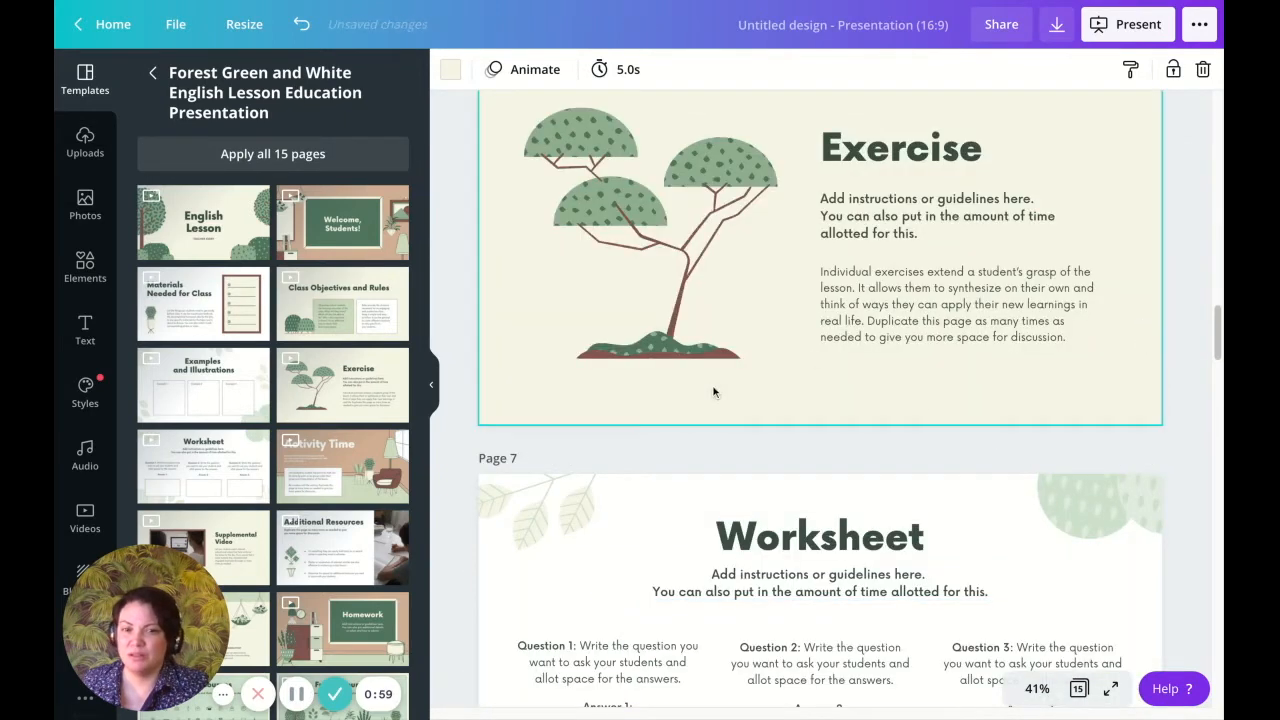
scroll(737, 531, "up", 2)
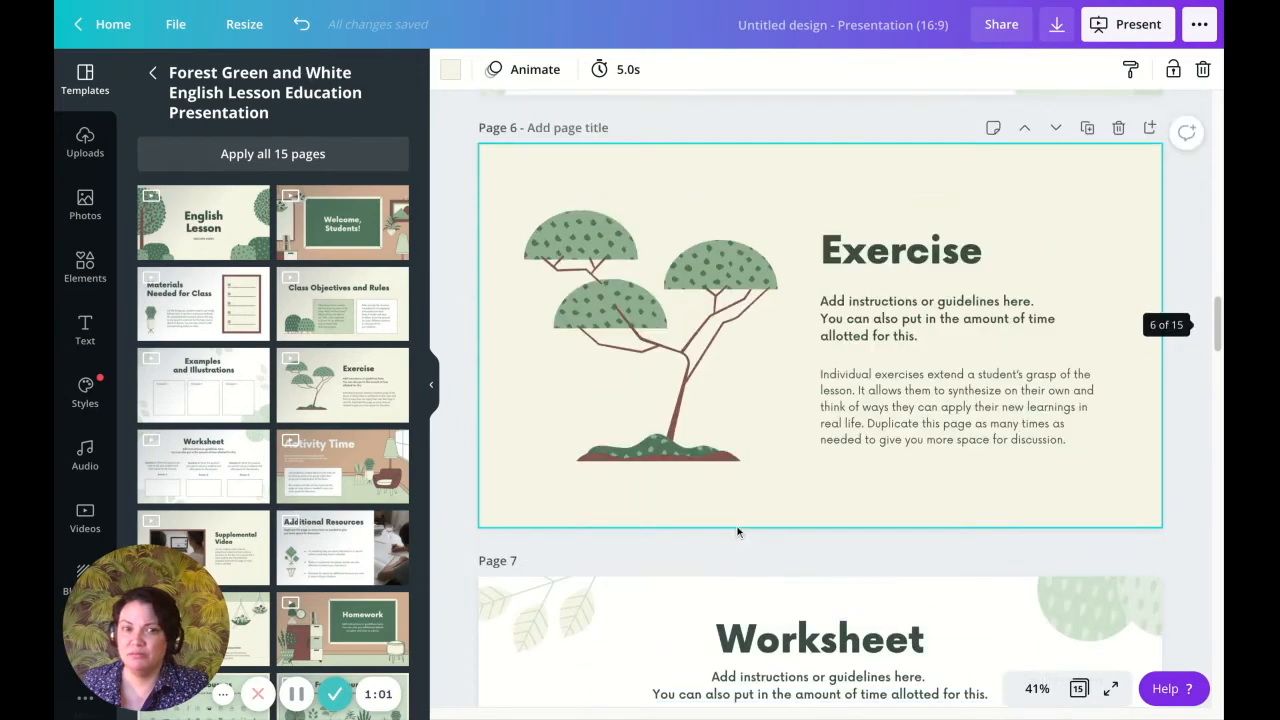
left_click(1119, 128)
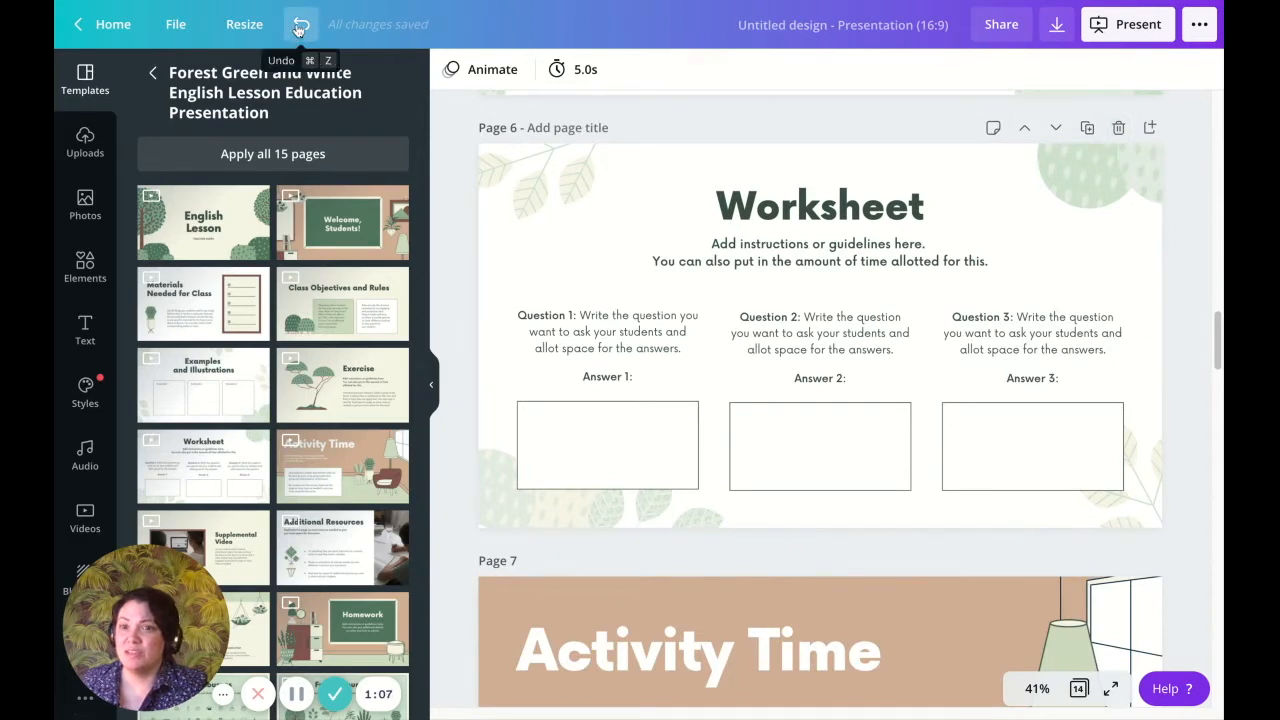
left_click(300, 24)
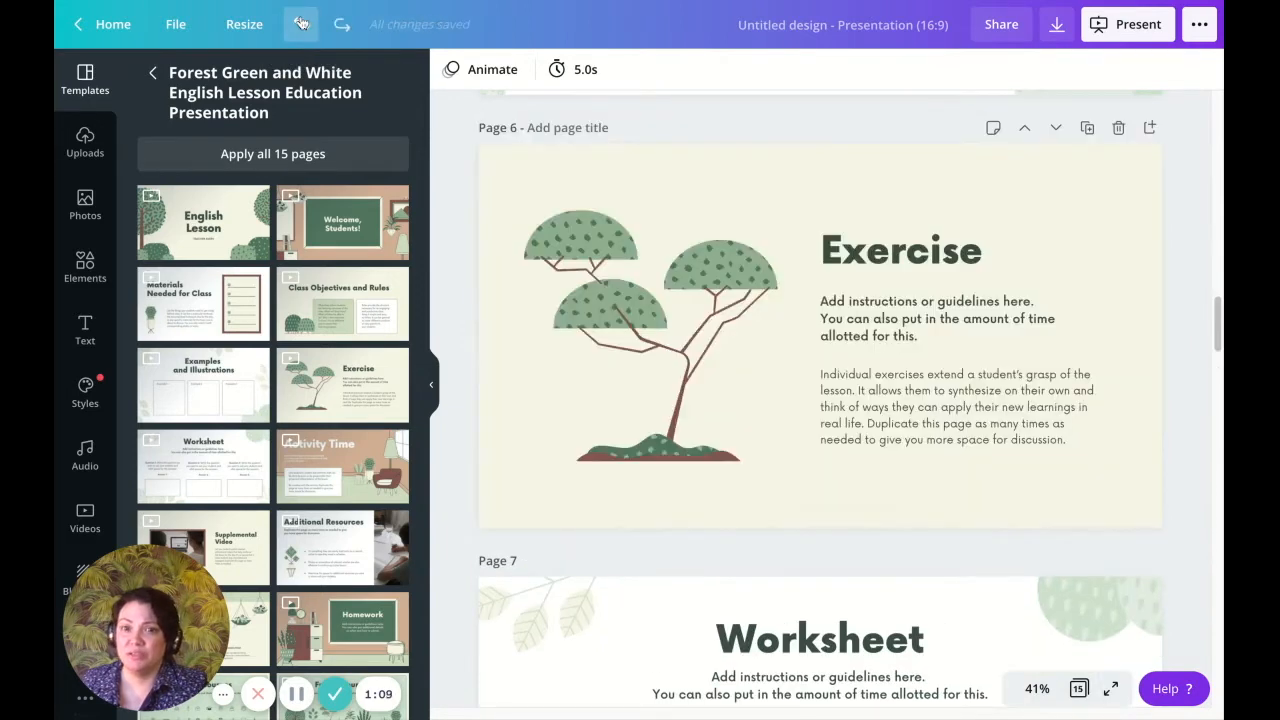
Step: Duplicate the Exercise page and add a blank page after the Worksheet page, deleting each new page again
scroll(398, 502, "down", 2)
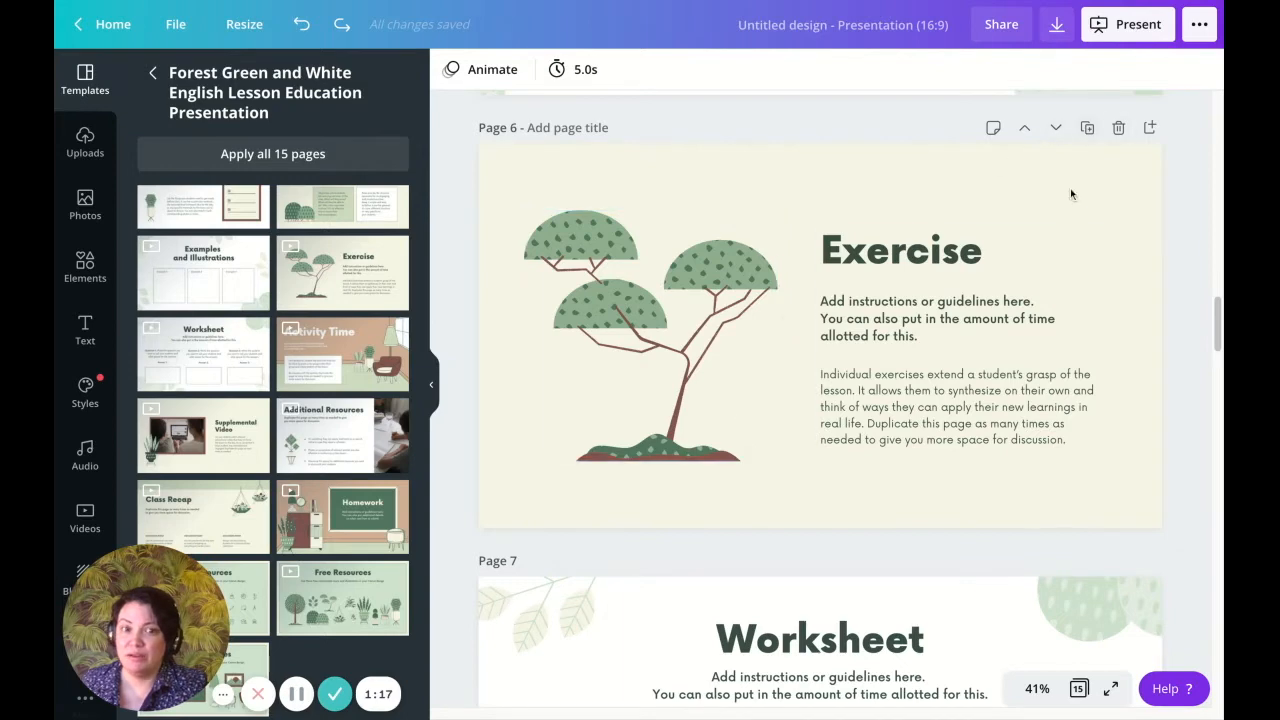
left_click(1087, 128)
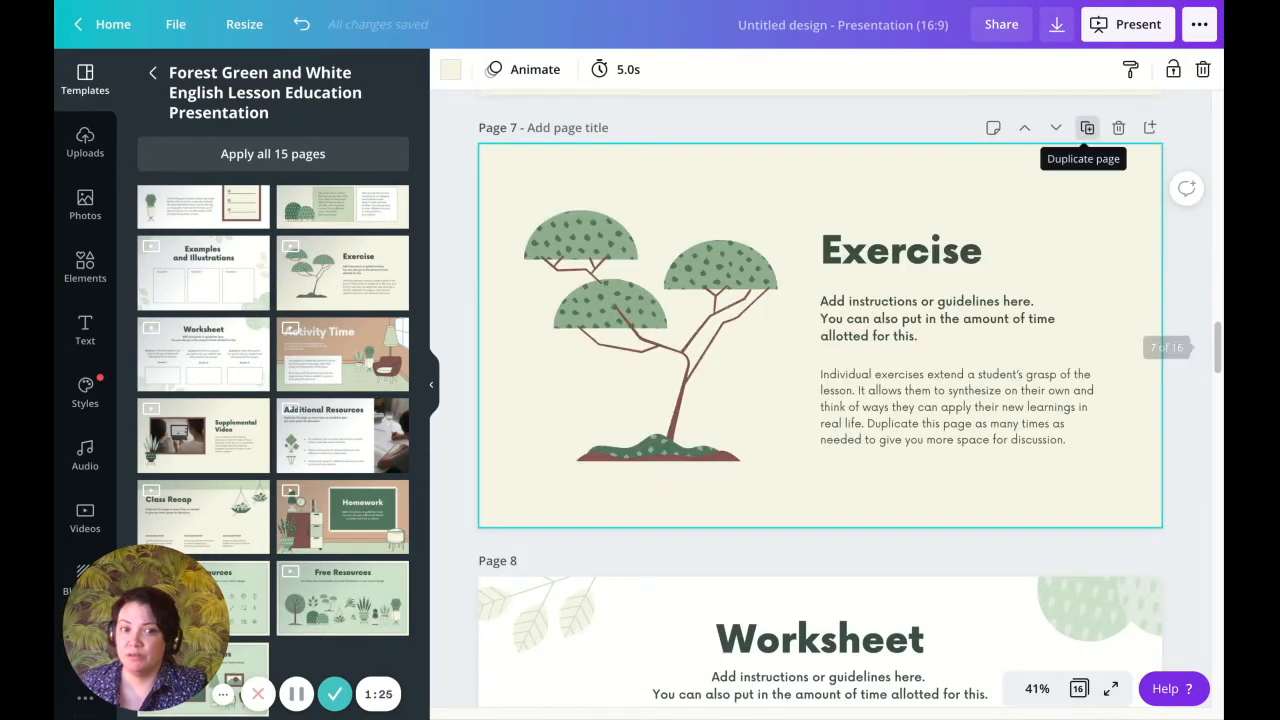
left_click(1118, 128)
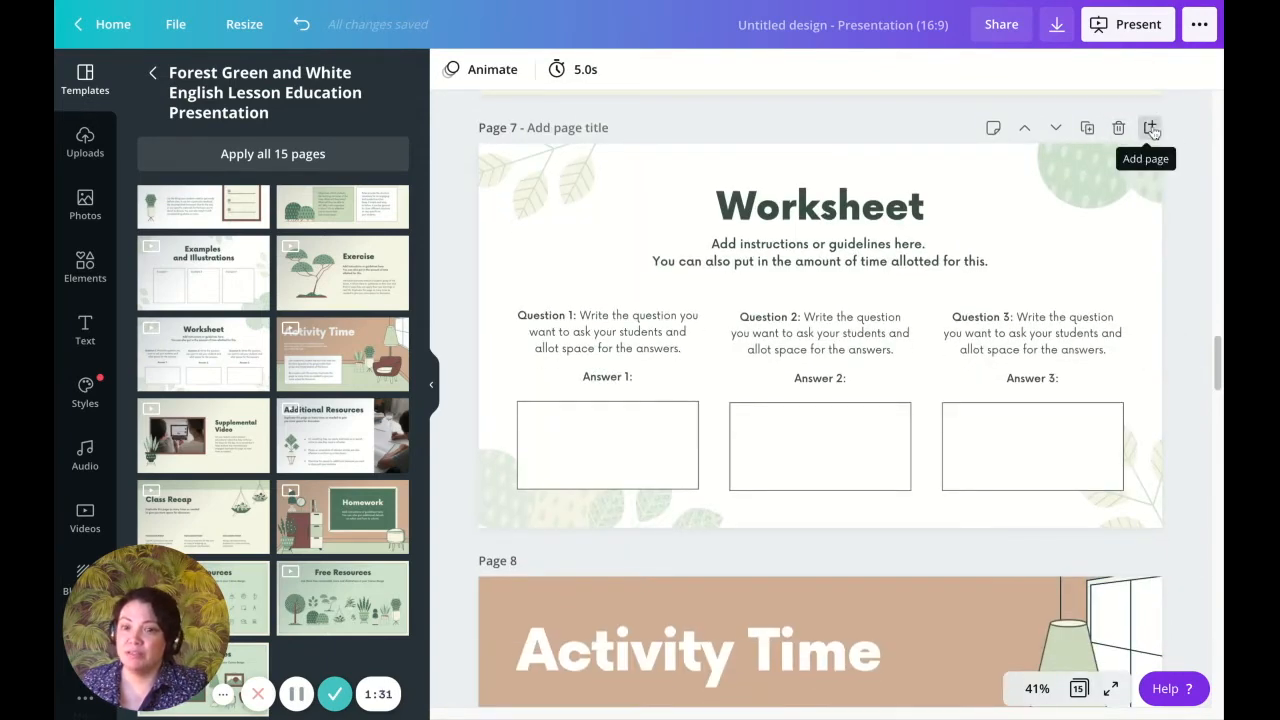
left_click(1150, 127)
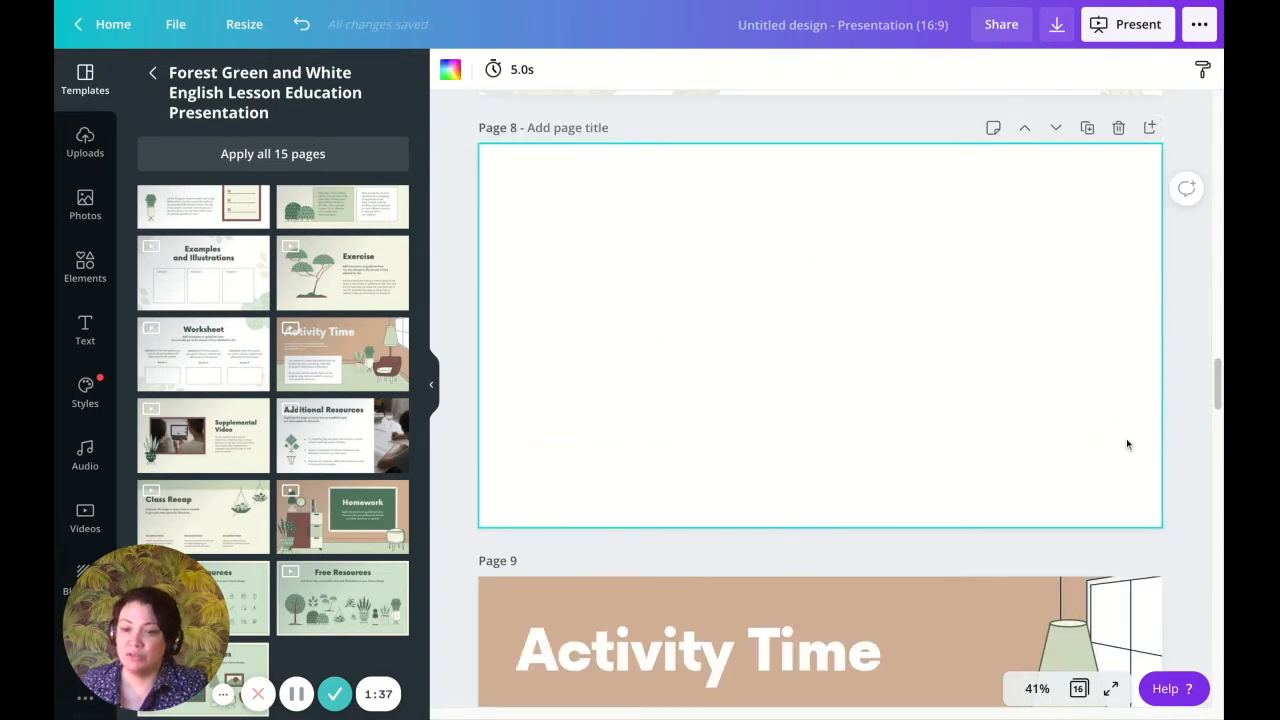
left_click(1118, 128)
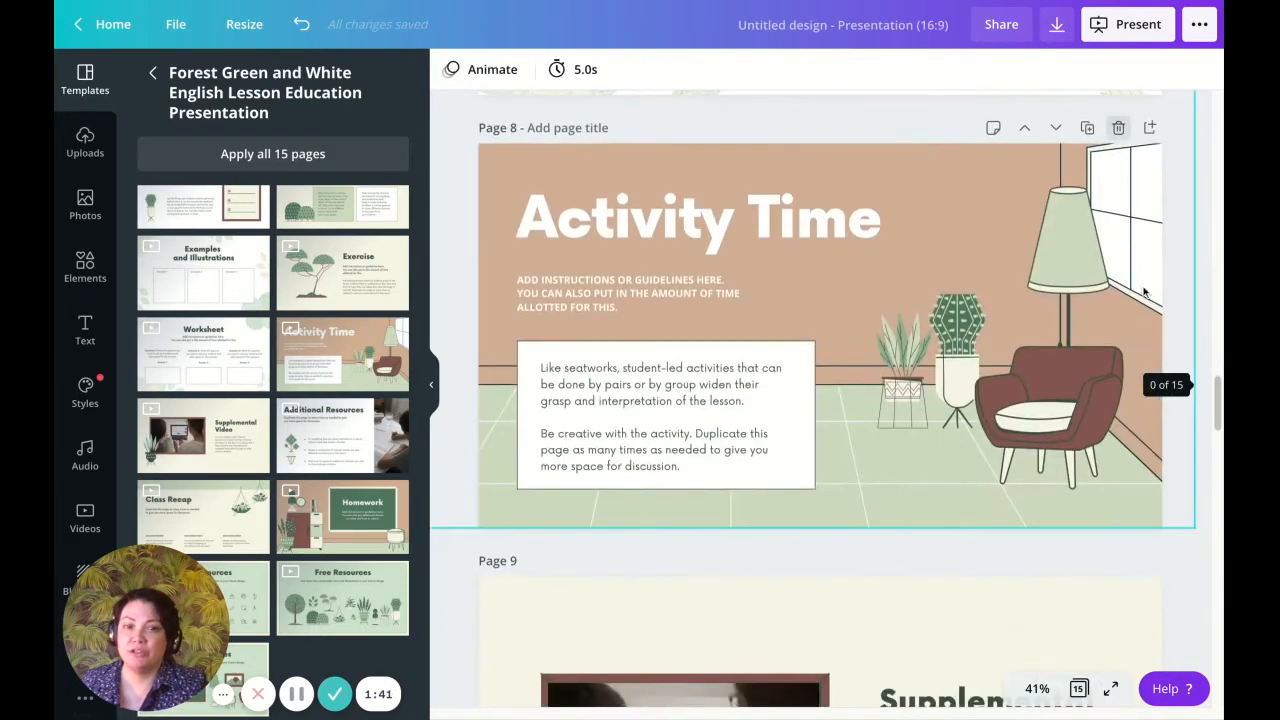
Step: Replace the placeholder teacher name below the English Lesson title on page 1 with the actual teacher's first name
scroll(990, 503, "up", 8)
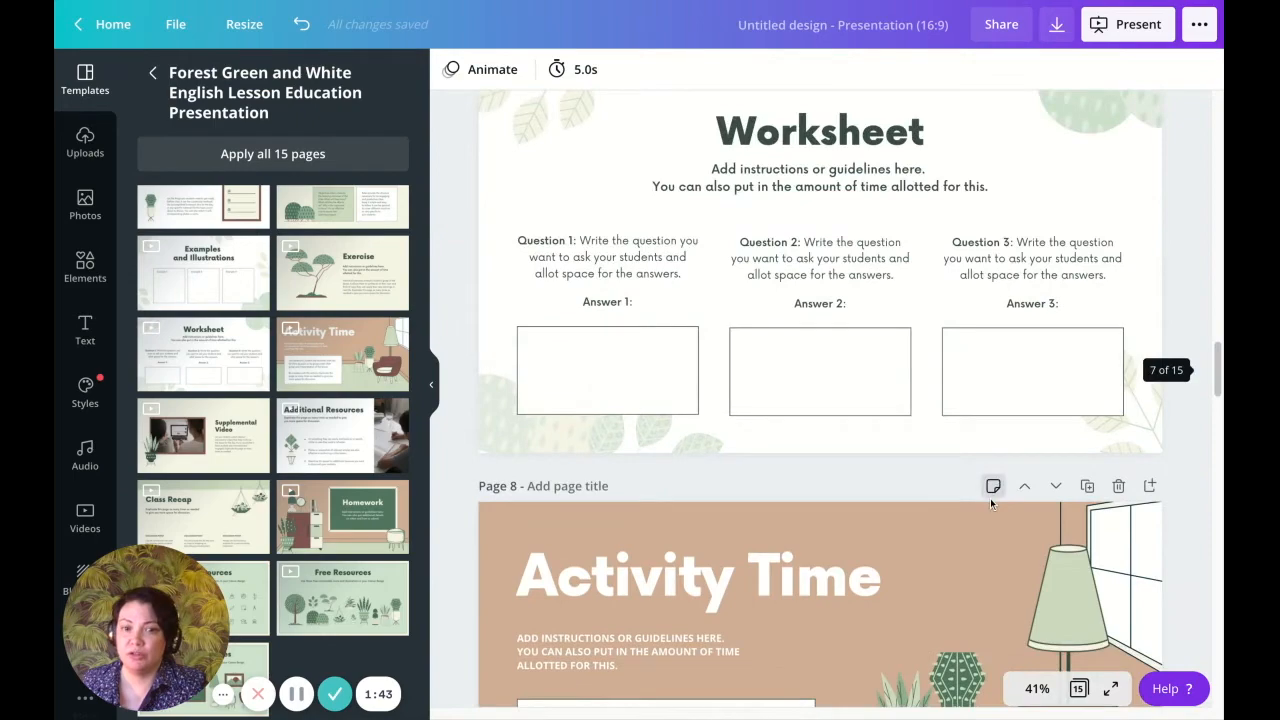
scroll(845, 487, "up", 4)
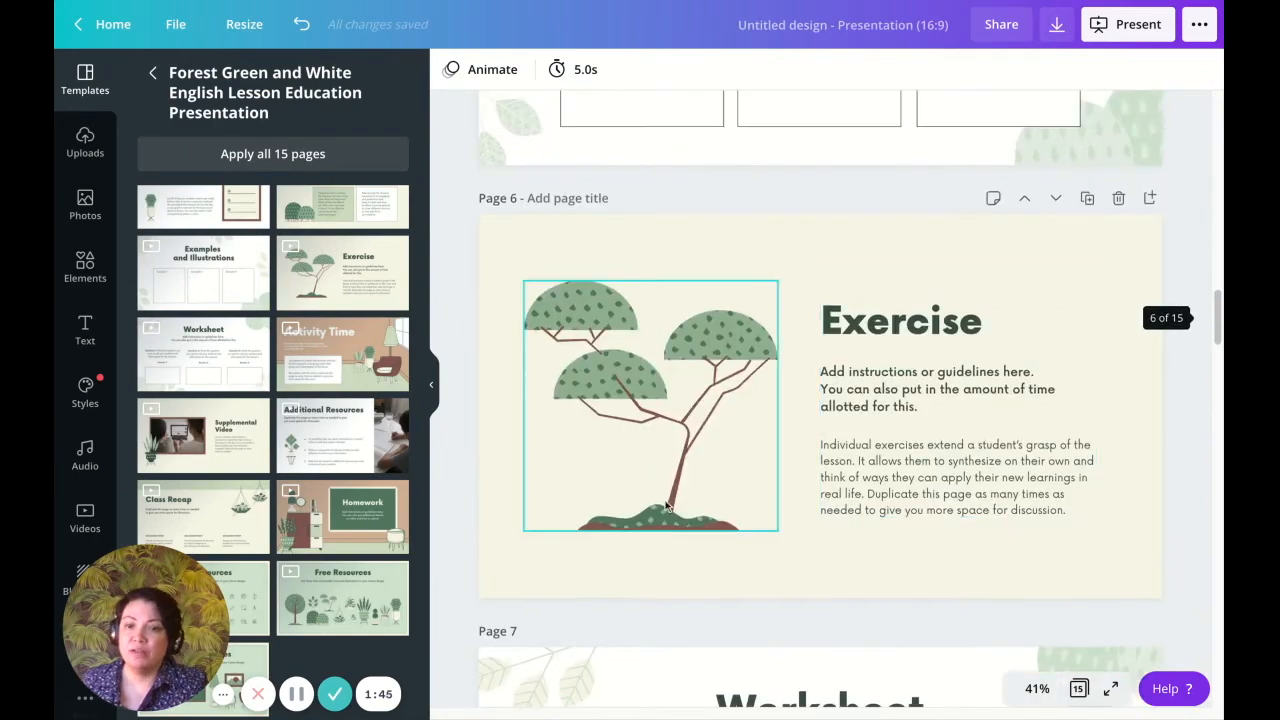
scroll(672, 540, "up", 12)
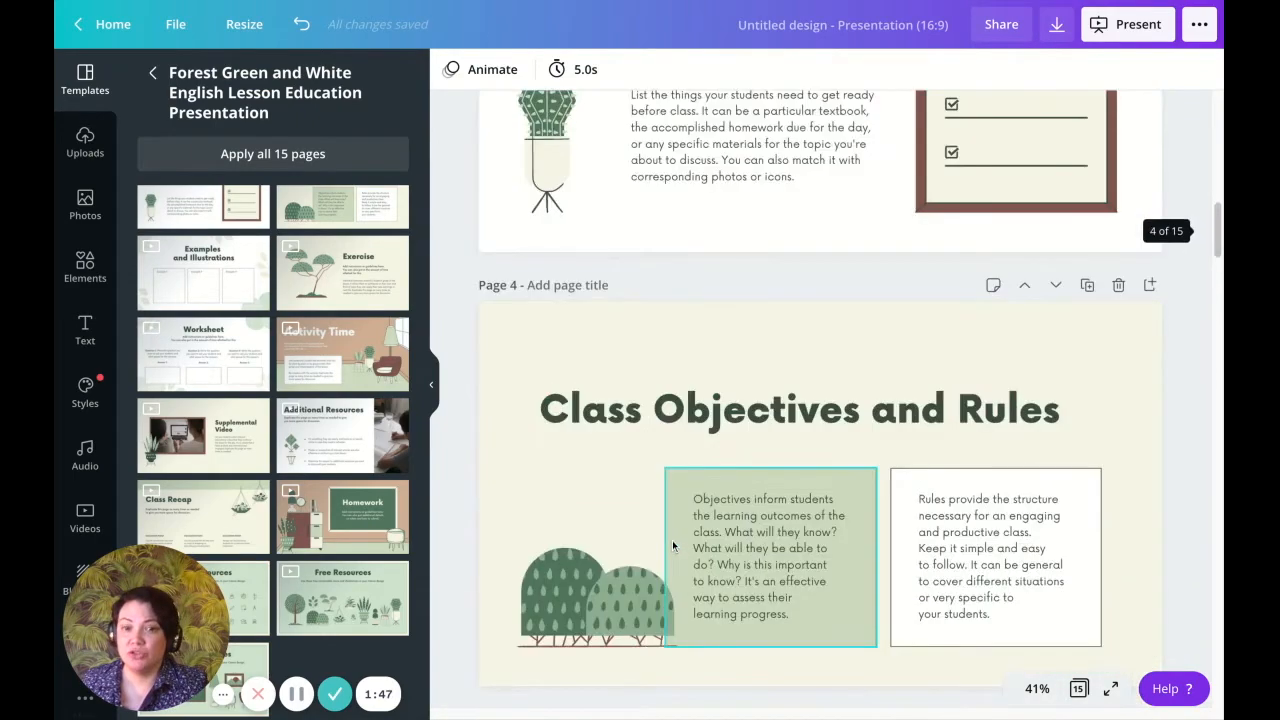
scroll(812, 442, "up", 3)
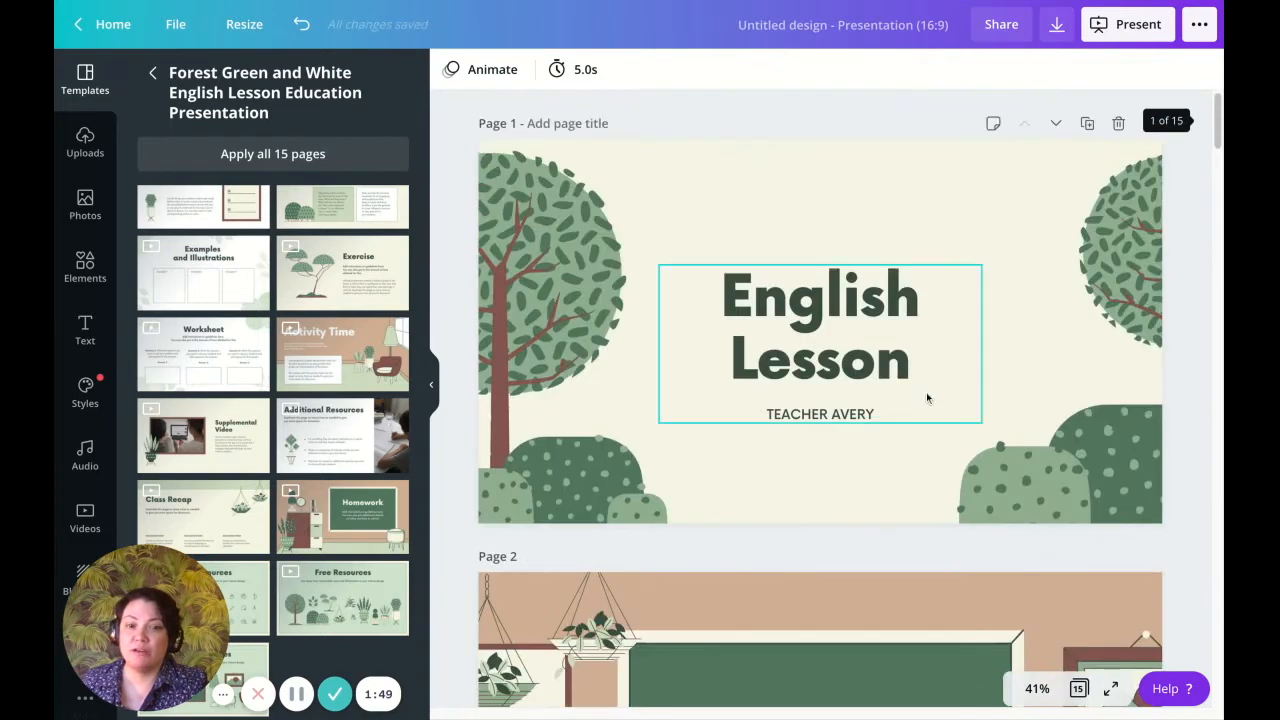
left_click(858, 417)
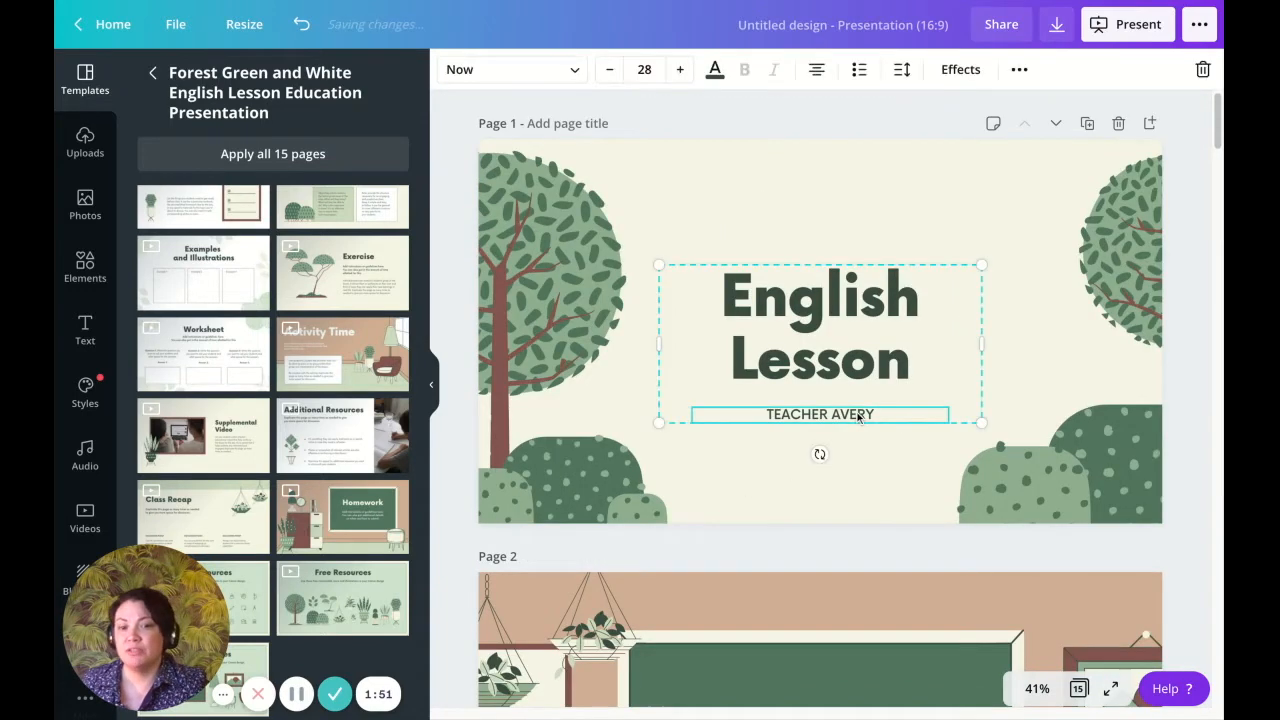
left_click(858, 417)
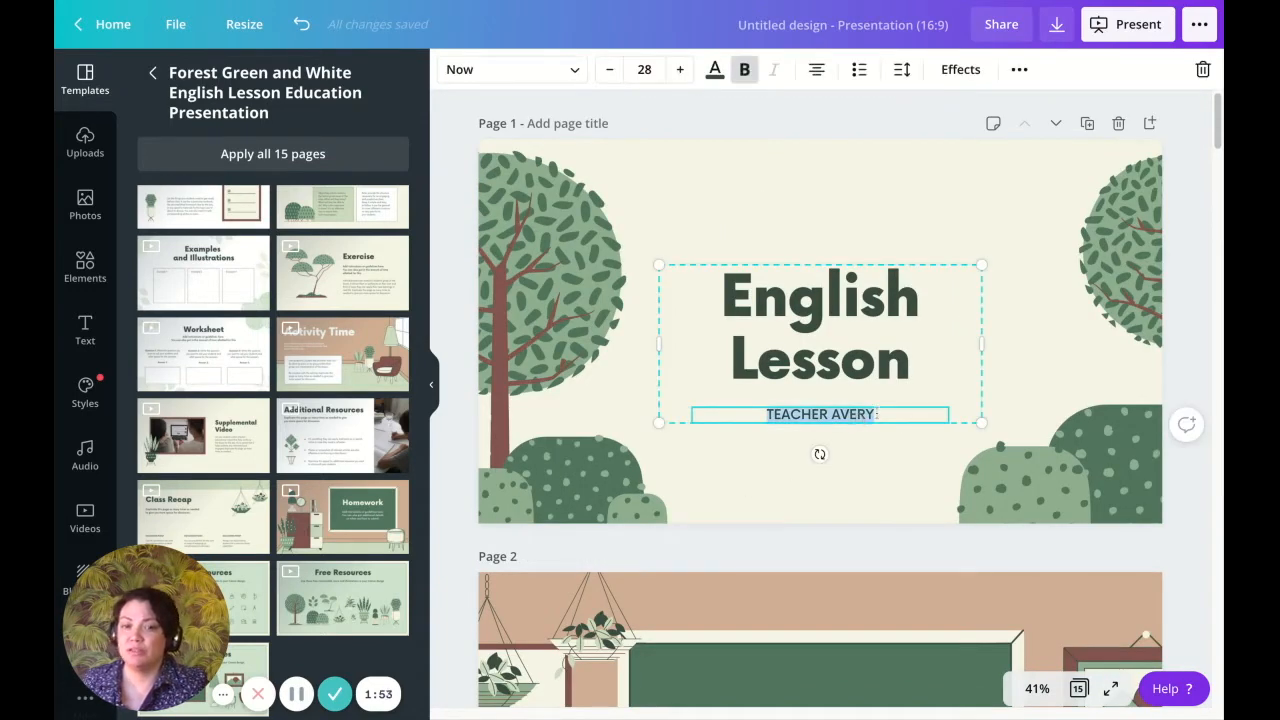
left_click(877, 414)
key("BackSpace")
key("BackSpace")
key("BackSpace")
key("BackSpace")
type("SHLEE")
left_click(890, 488)
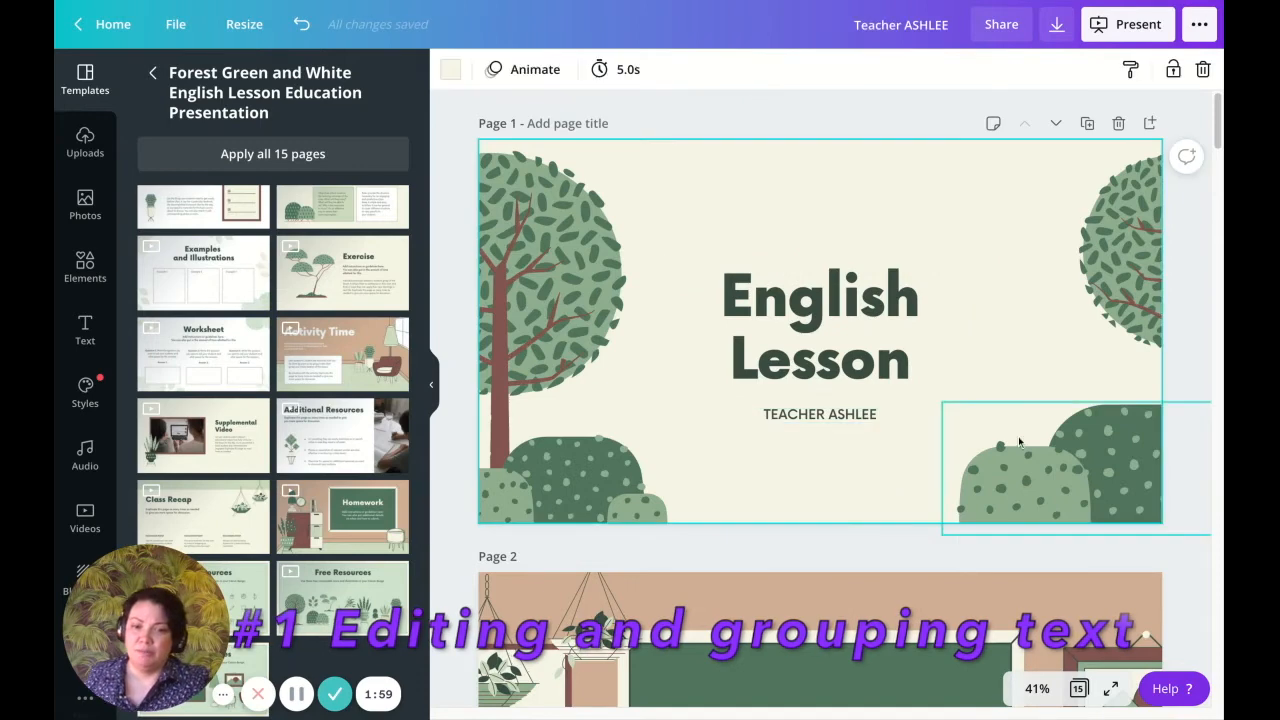
Step: Move the grouped title and teacher name slightly lower on page 1, and undo the move
left_click(884, 418)
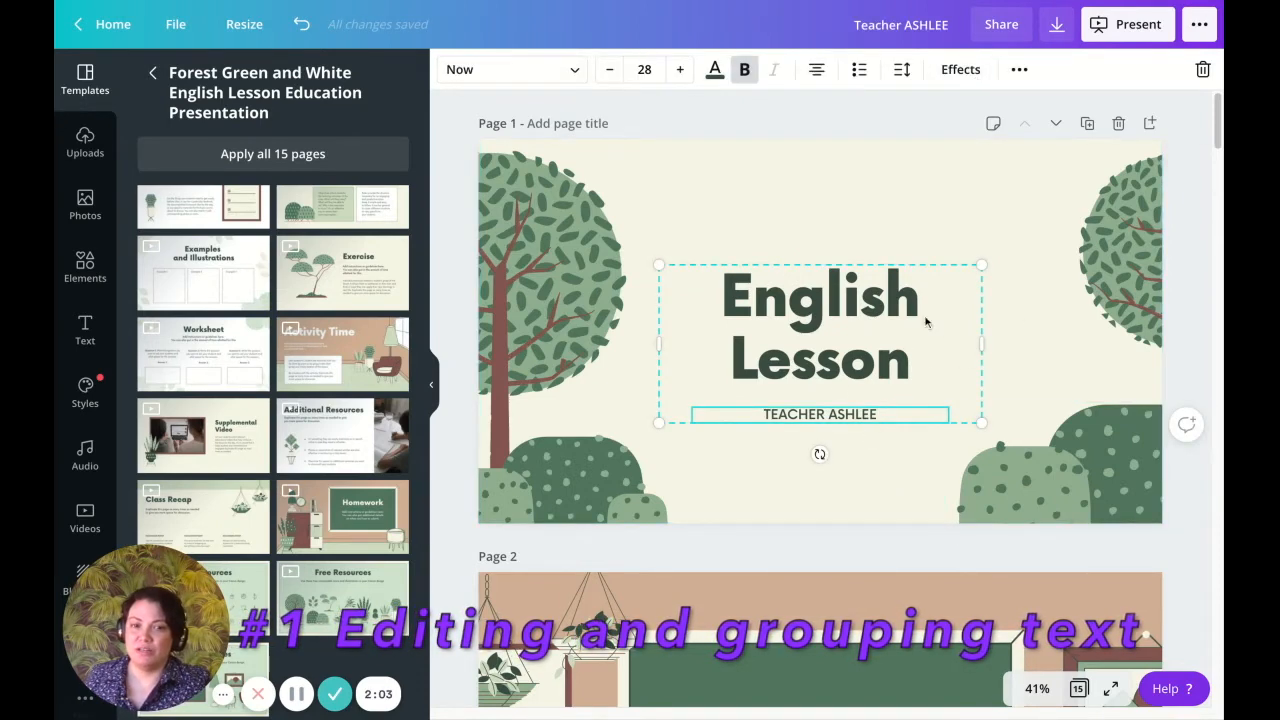
left_click(854, 440)
mouse_move(853, 417)
left_mouse_down()
mouse_move(855, 459)
mouse_move(853, 352)
mouse_move(740, 388)
mouse_move(857, 398)
mouse_move(880, 318)
mouse_move(846, 434)
left_mouse_up()
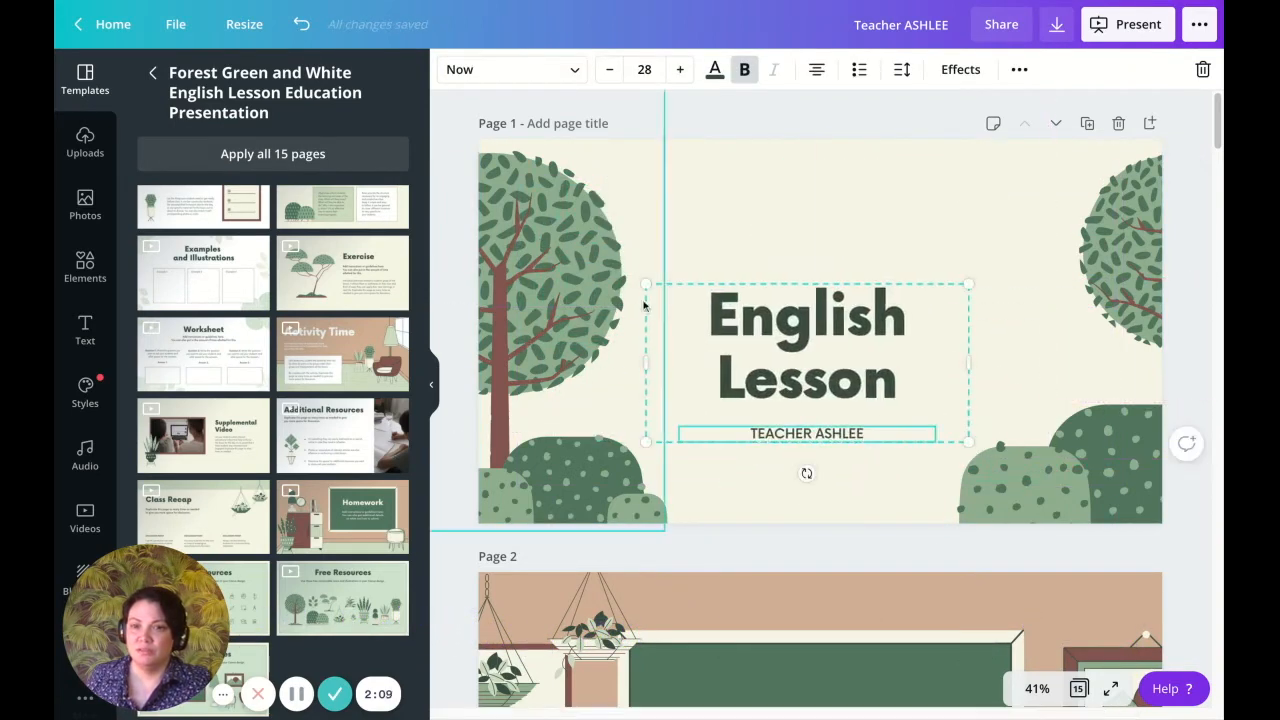
left_click(302, 24)
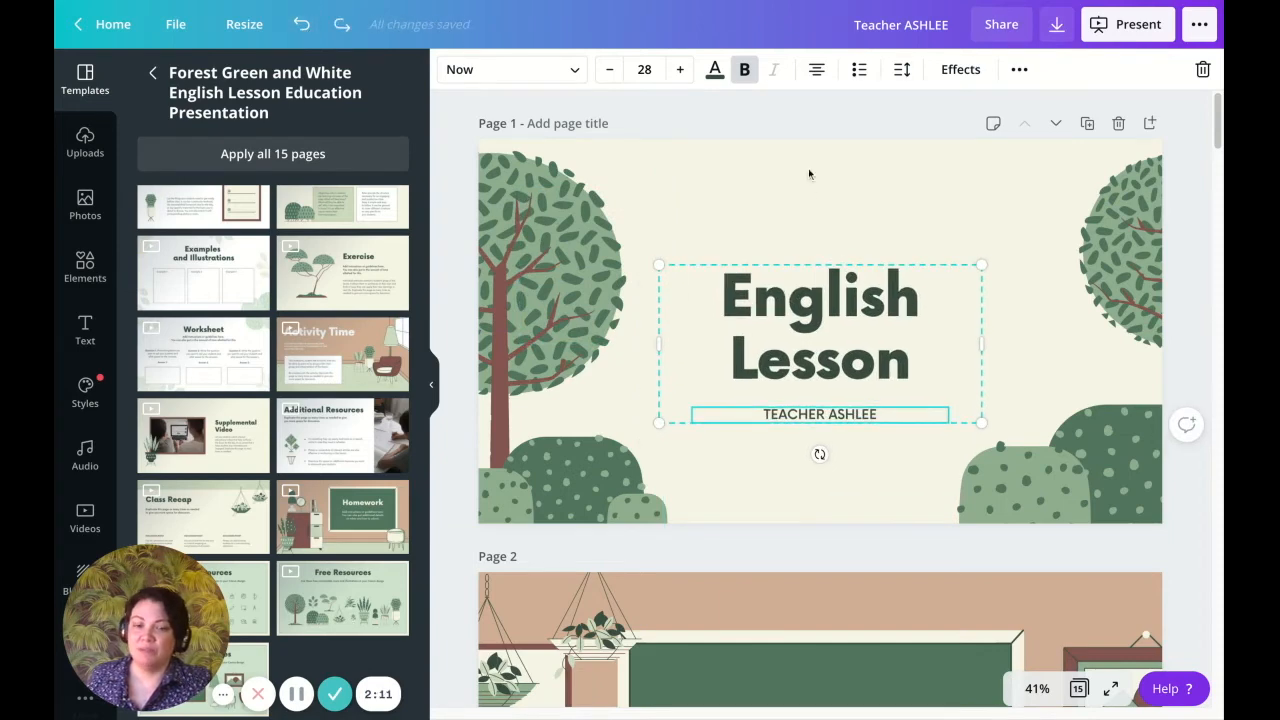
left_click(918, 224)
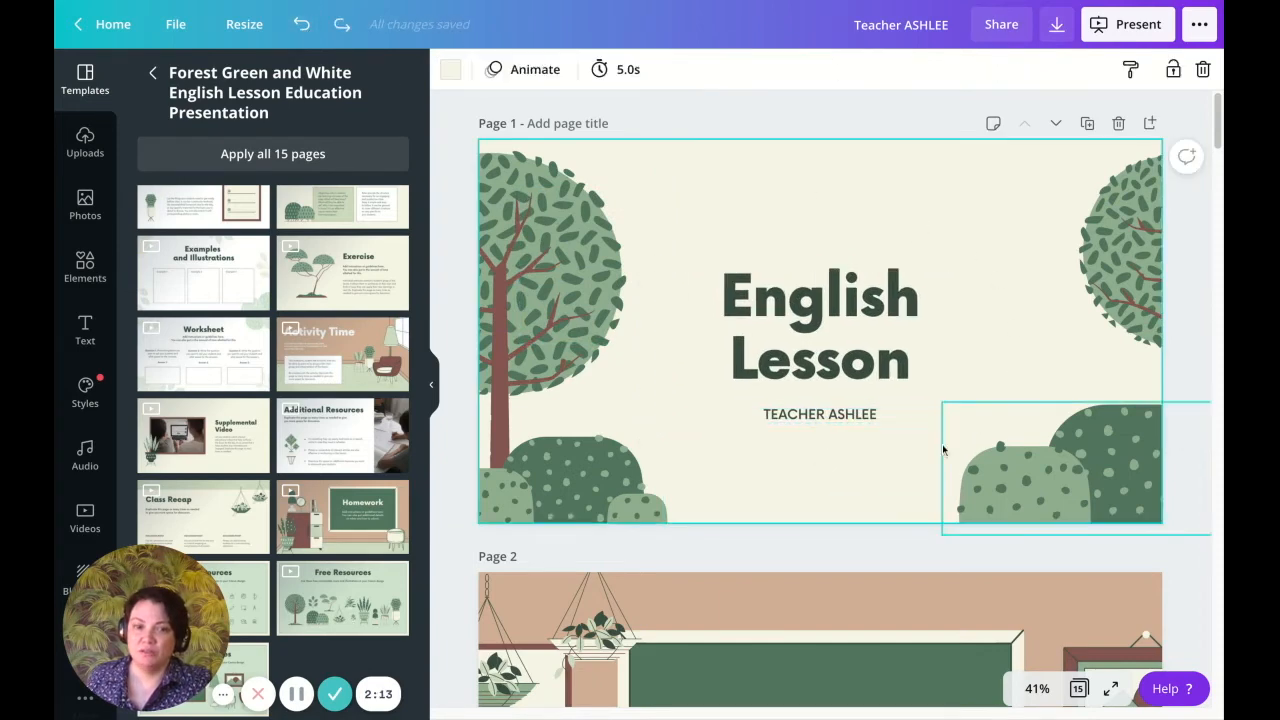
Step: Ungroup the title and teacher name on page 1, and move the teacher name line above the English Lesson title
left_click(866, 414)
left_click(1016, 74)
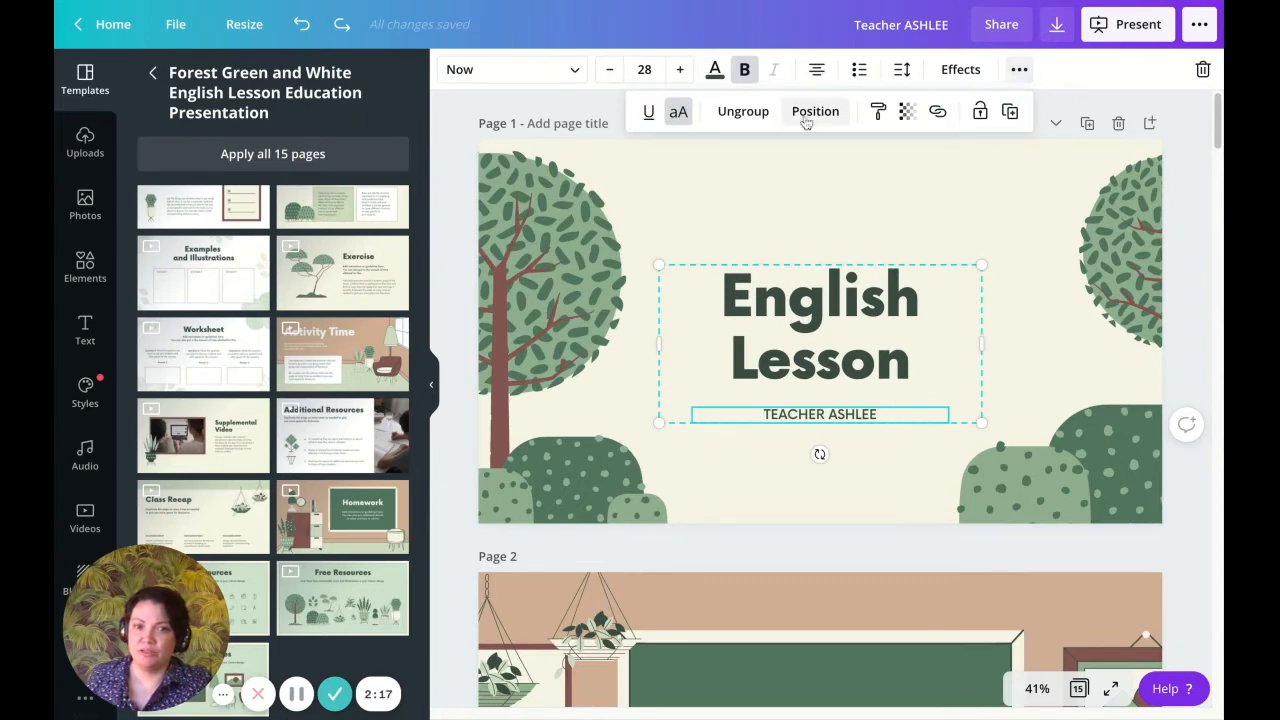
left_click(755, 117)
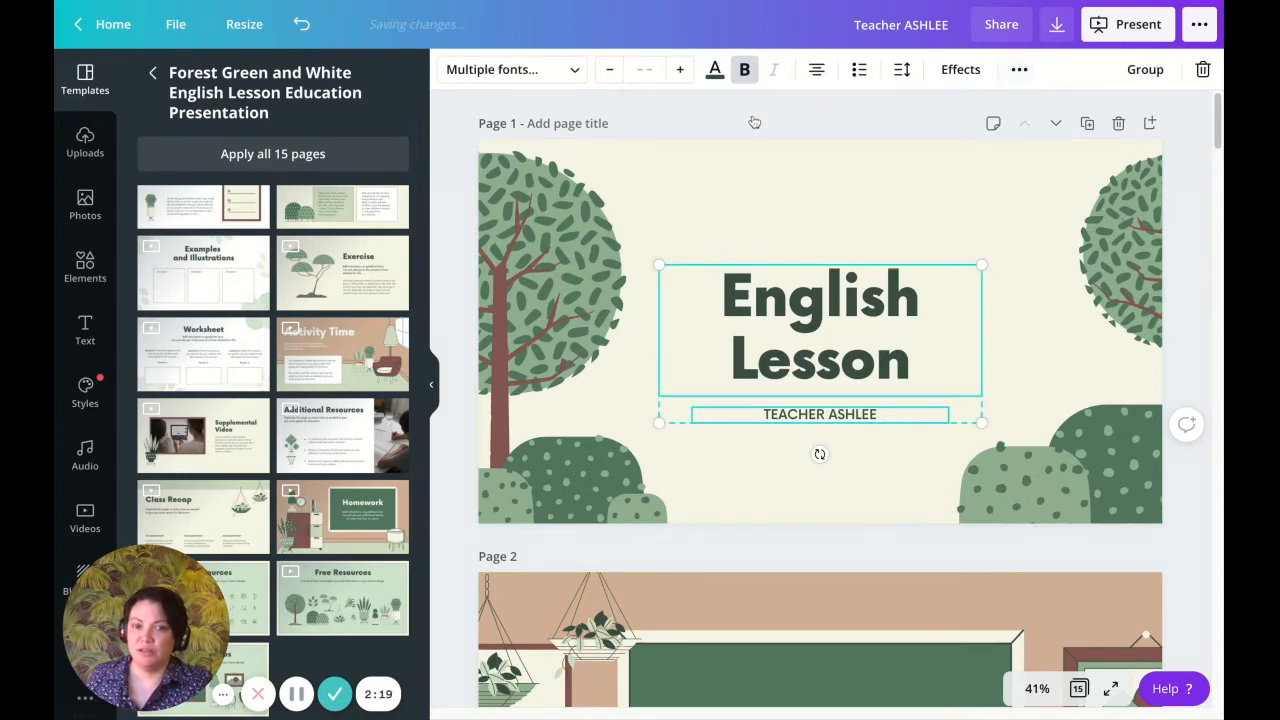
left_click(836, 469)
left_click_drag(838, 421, 839, 247)
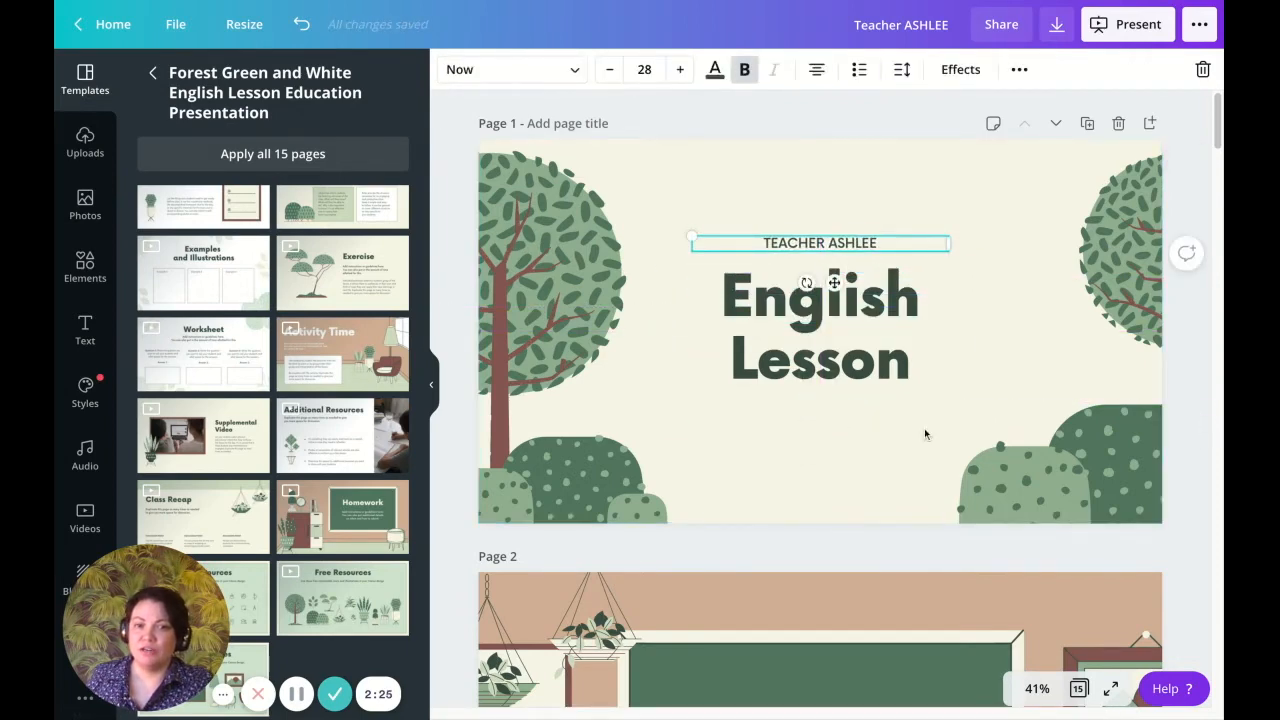
left_click(883, 369)
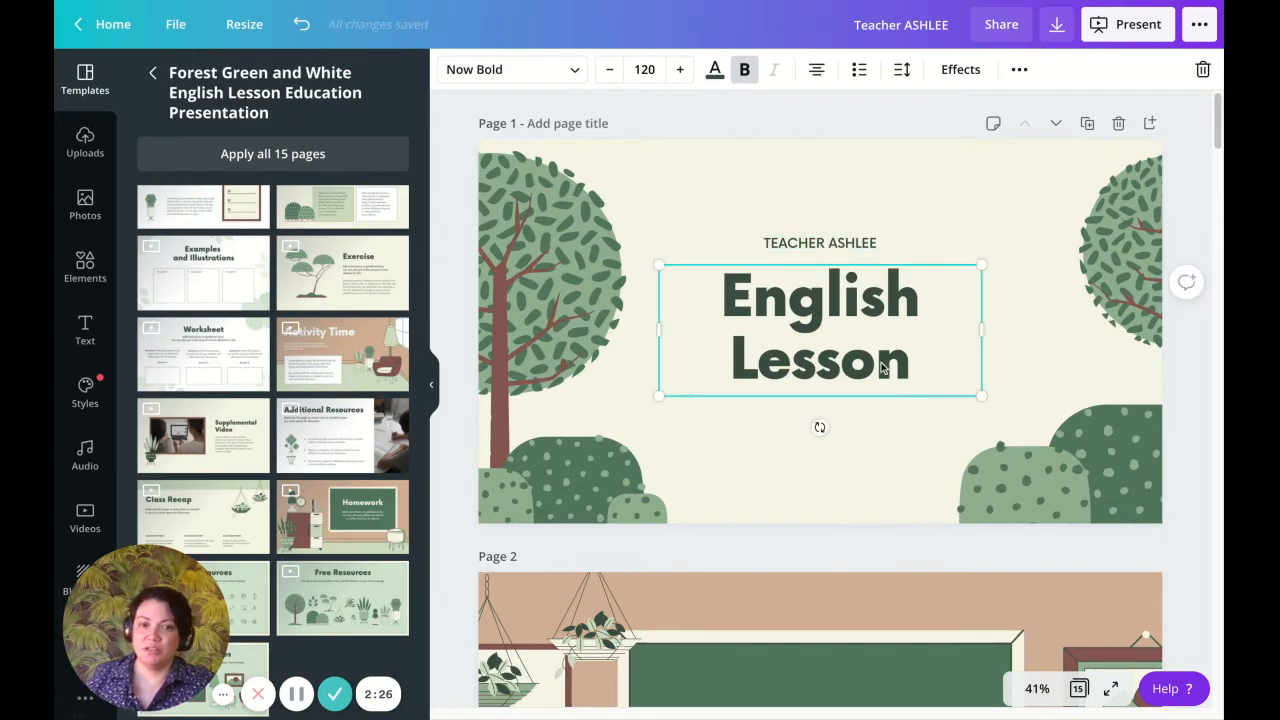
Step: Group the teacher name line with the English Lesson title on page 1
left_click(865, 246, "shift")
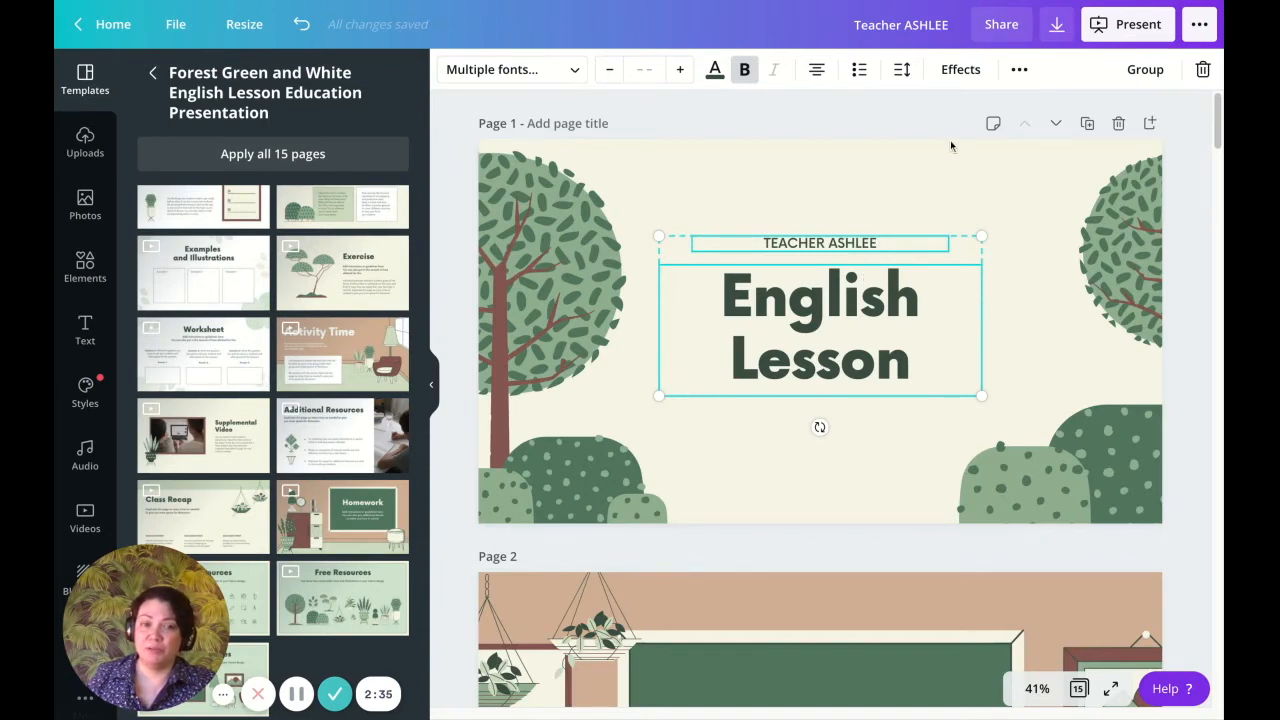
left_click(1145, 70)
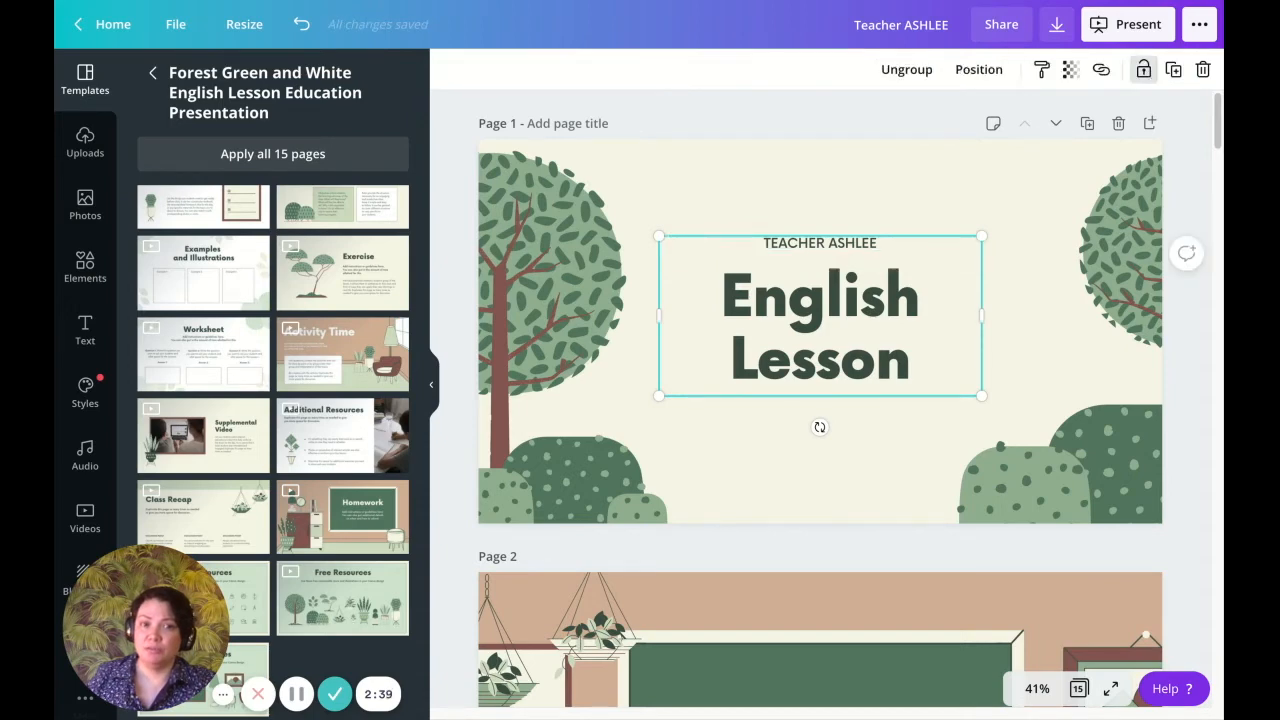
left_click(880, 418)
left_click(797, 330)
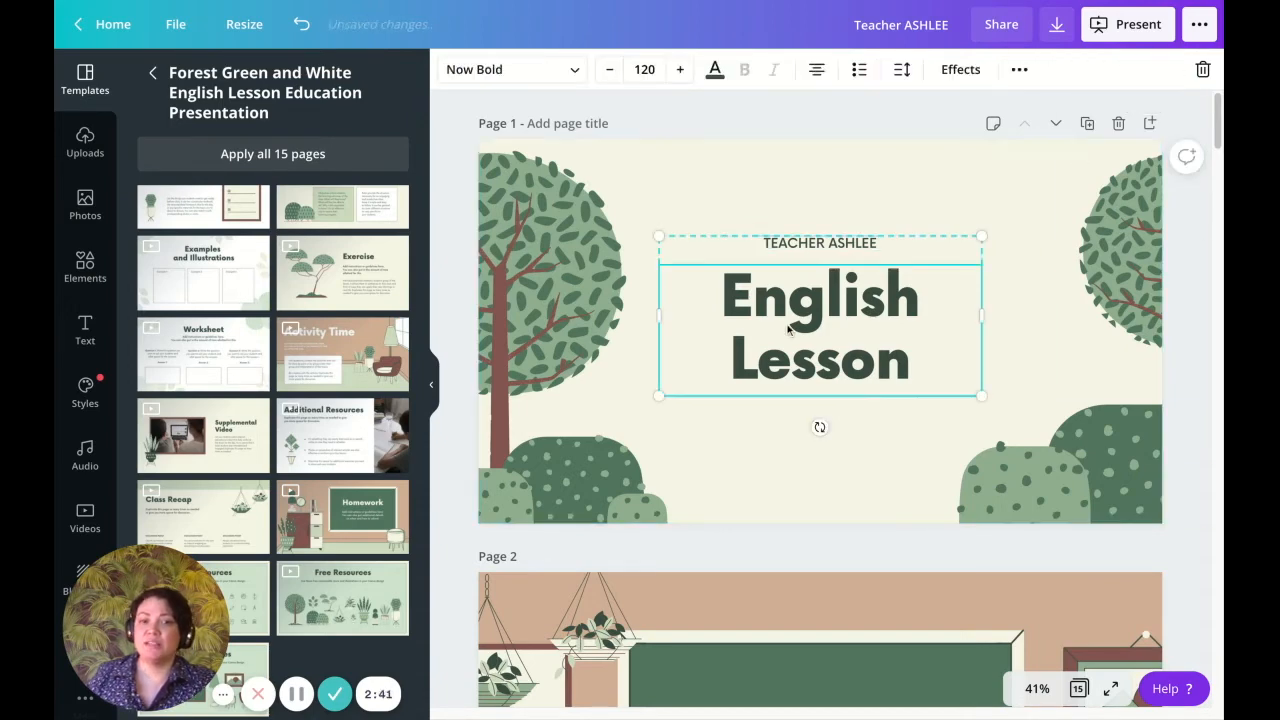
left_click(858, 439)
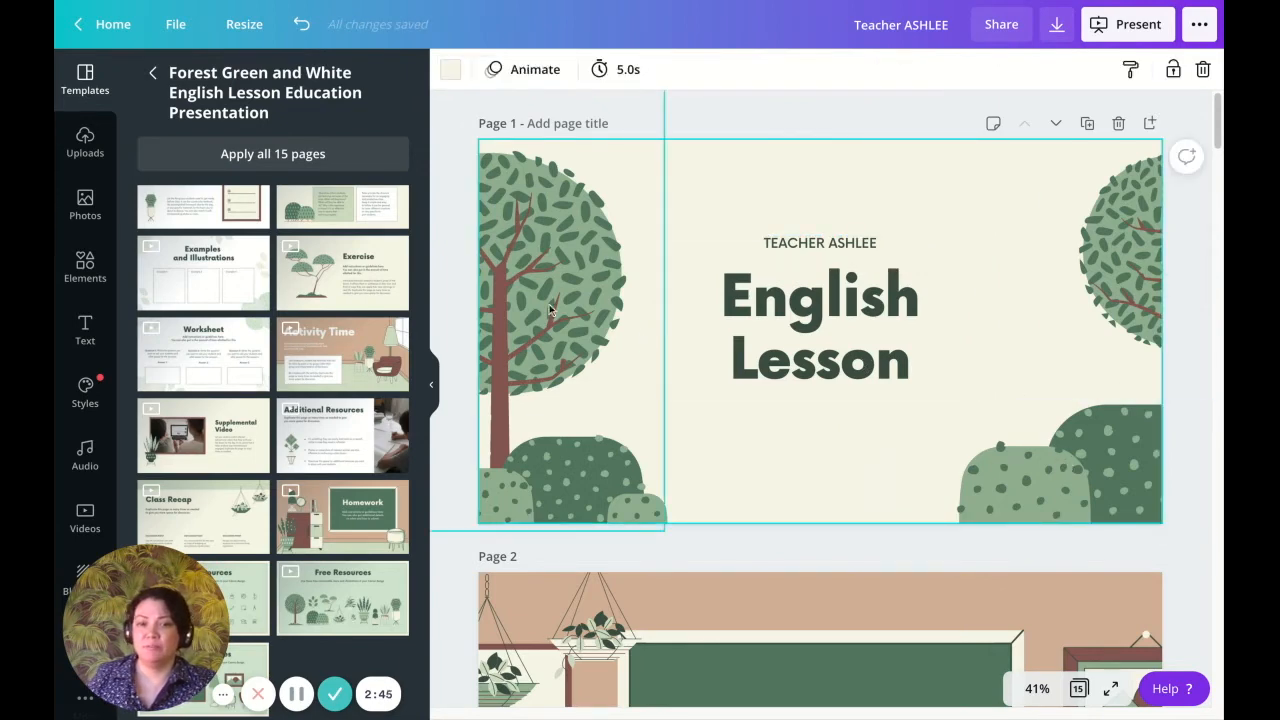
Step: Shift the tree before the title on page 1 slightly inward, and delete the tree on the opposite side
mouse_move(545, 308)
left_mouse_down()
mouse_move(690, 301)
mouse_move(567, 301)
left_mouse_up()
left_click_drag(1110, 241, 1020, 263)
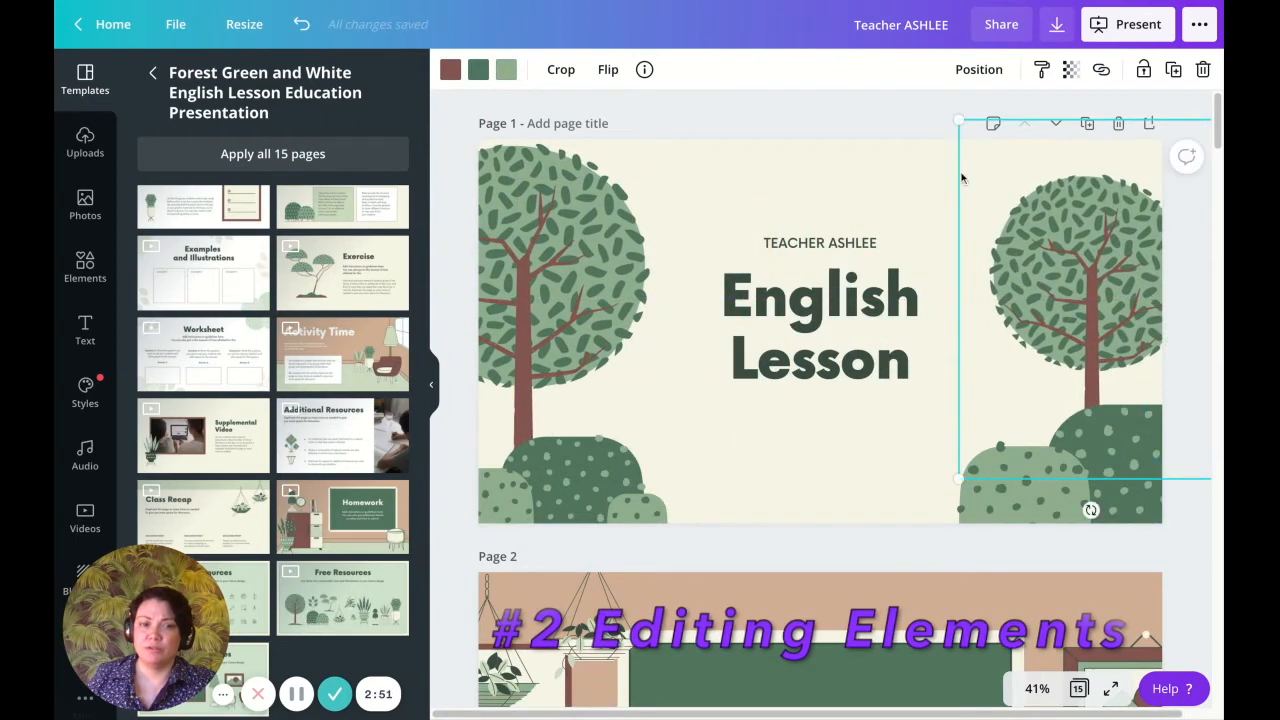
left_click_drag(960, 131, 1040, 210)
key("Delete")
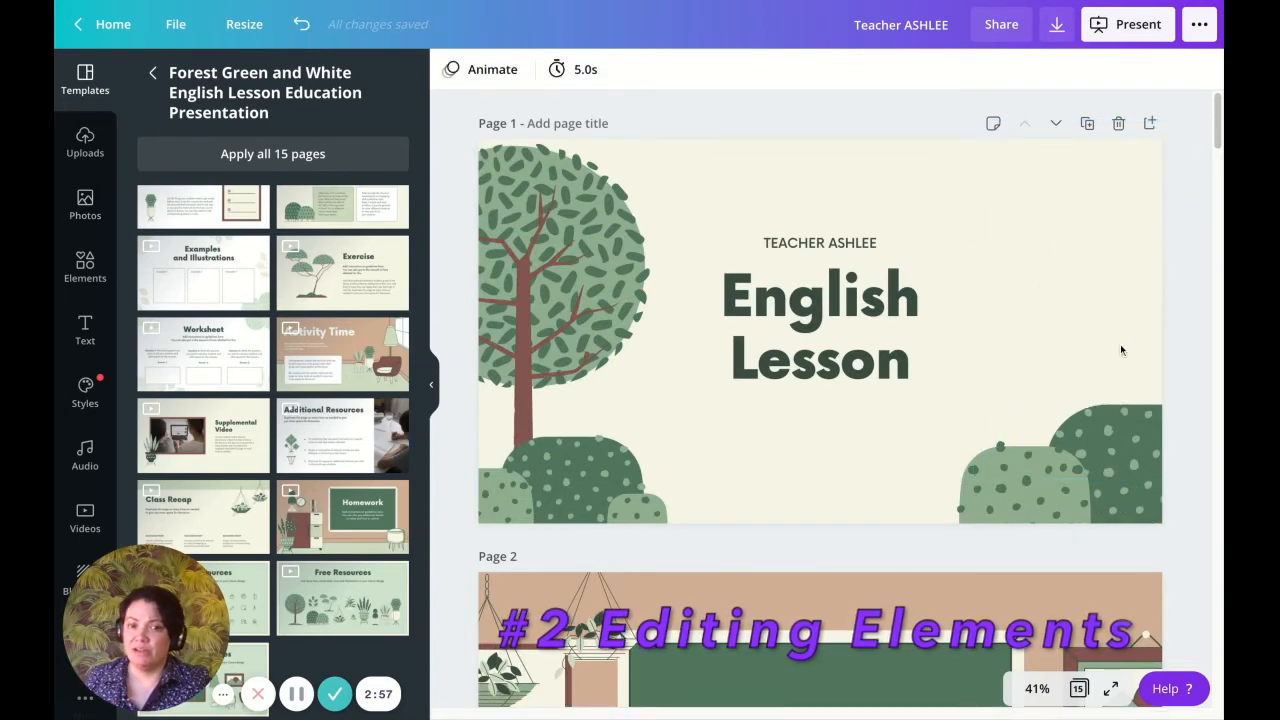
Step: Search the elements for "TREE" and add the brown branching tree with separate green leaves to page 1
left_click(86, 265)
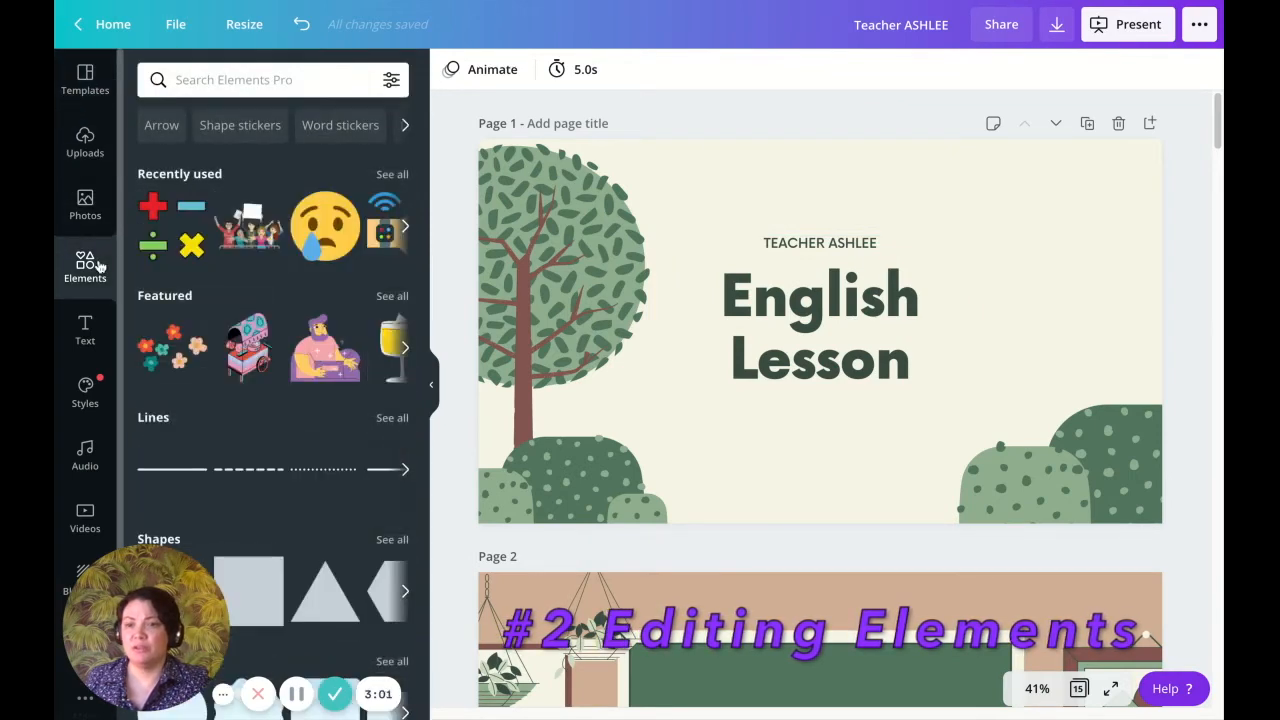
left_click(202, 81)
type("TREE")
key("Return")
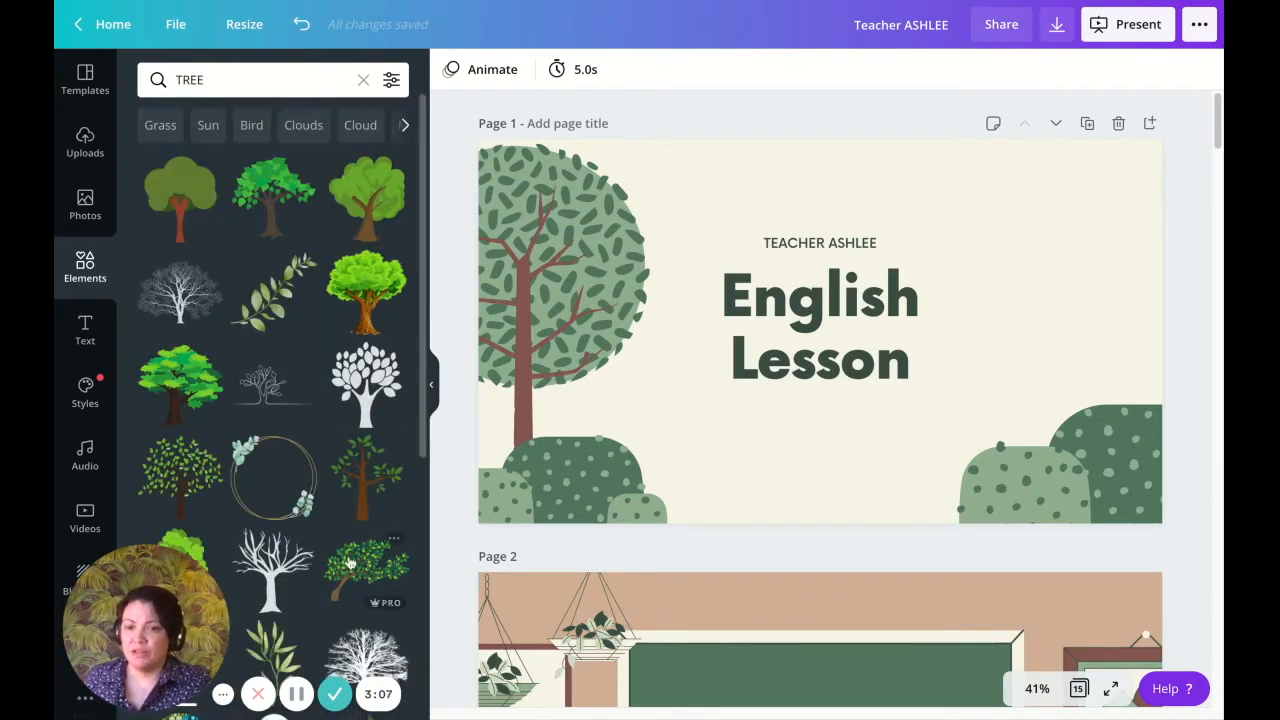
left_click(362, 488)
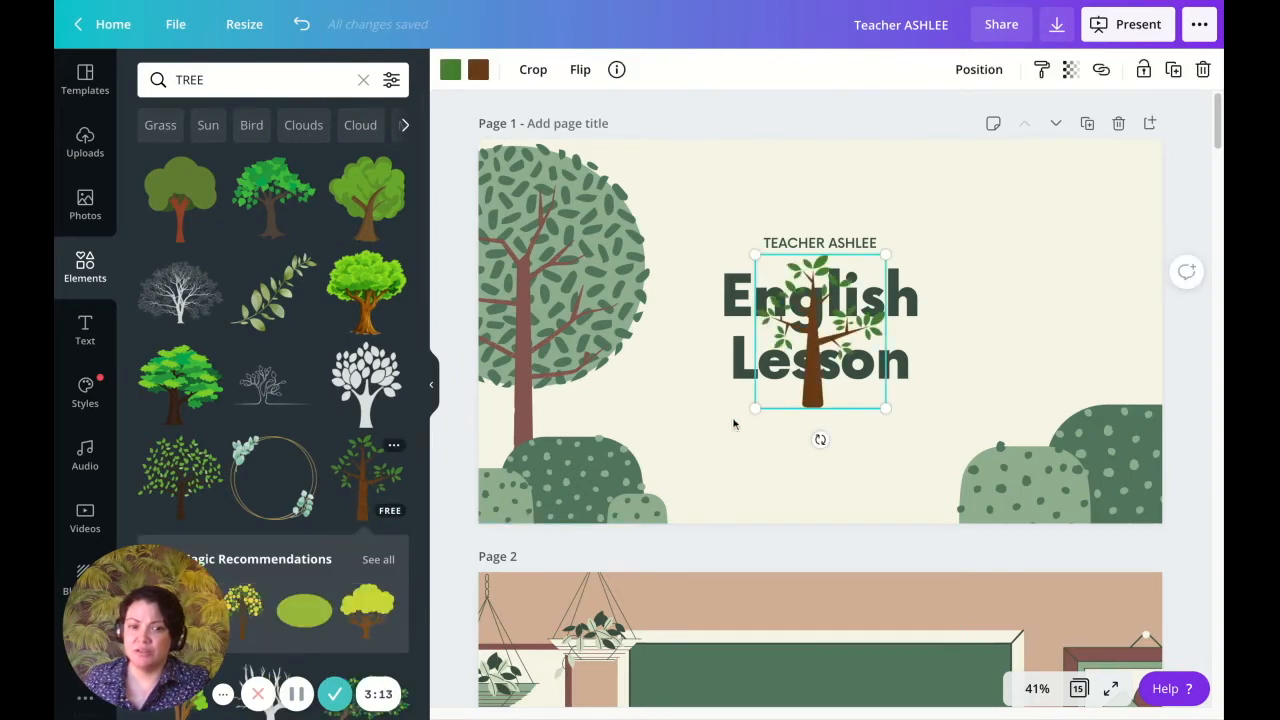
Step: Enlarge the new tree and place it in front of the bushes beside the title, against the page edge
left_click_drag(755, 408, 638, 546)
left_click_drag(752, 480, 1038, 462)
left_click_drag(1017, 516, 1009, 516)
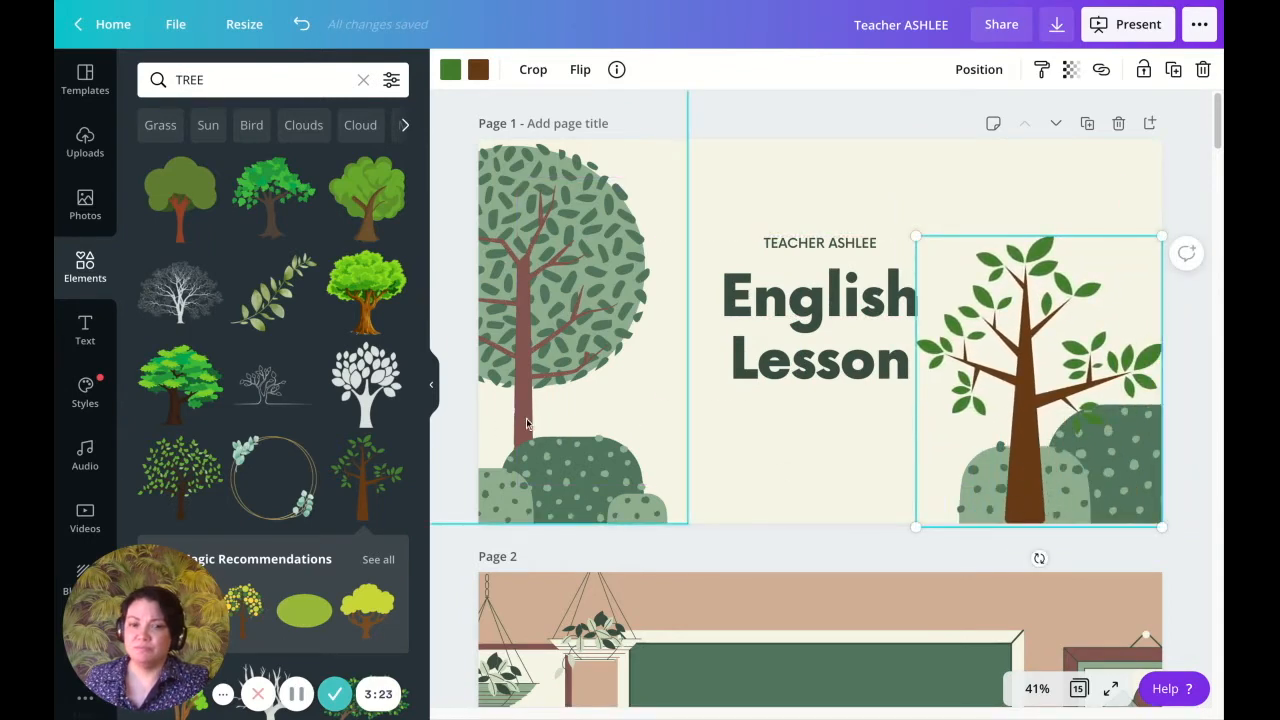
double_click(1039, 484)
left_click(875, 484)
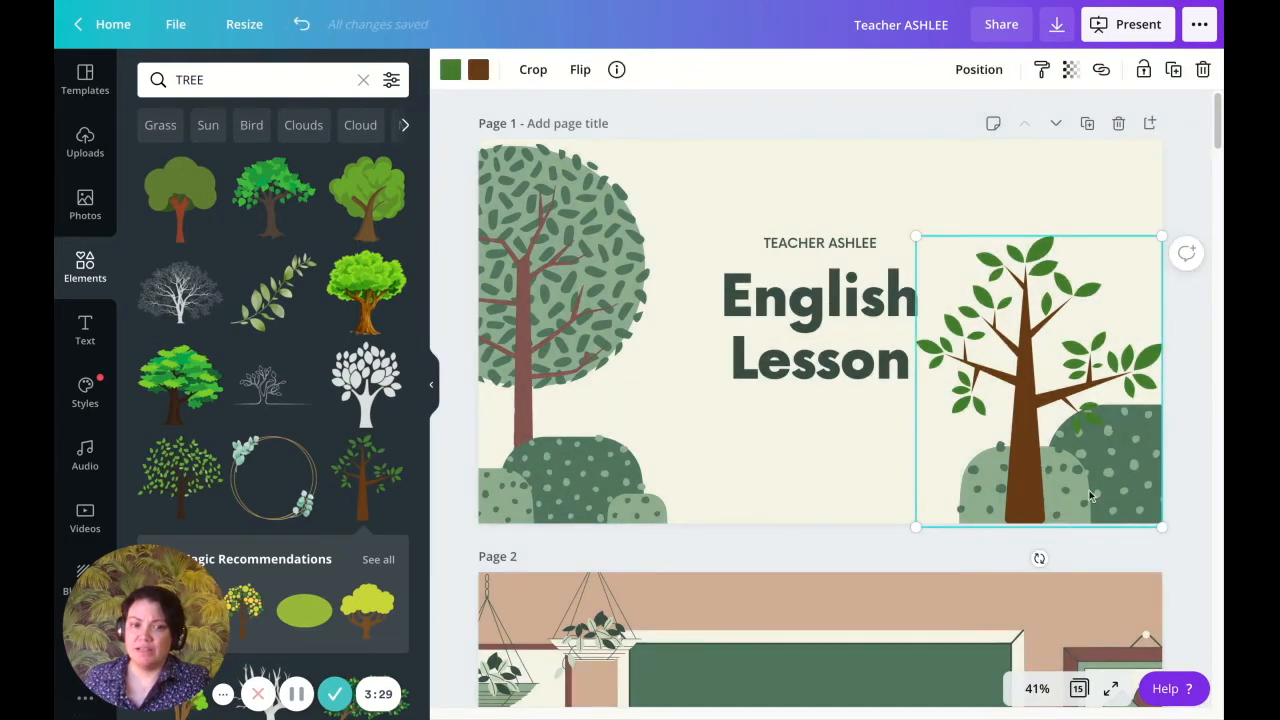
left_click(772, 470)
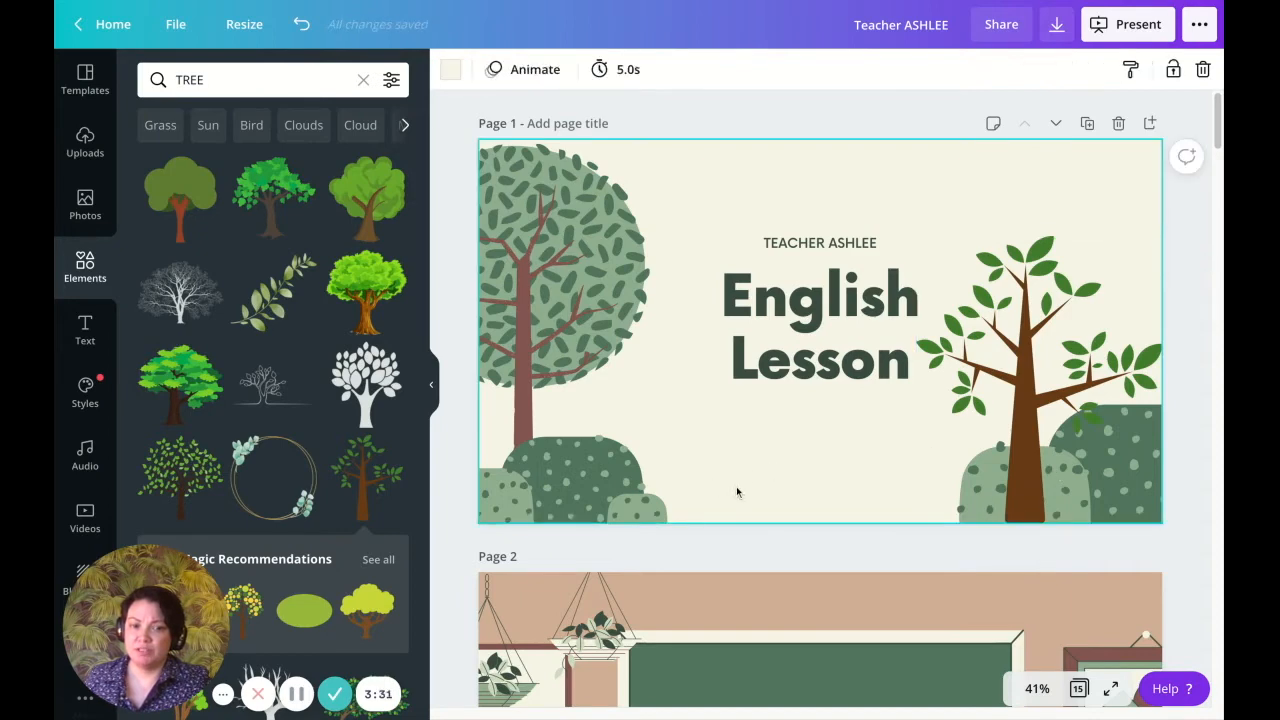
Step: Recolour the new tree's trunk with the muted reddish brown document colour used on the other tree's trunk
left_click(1052, 481)
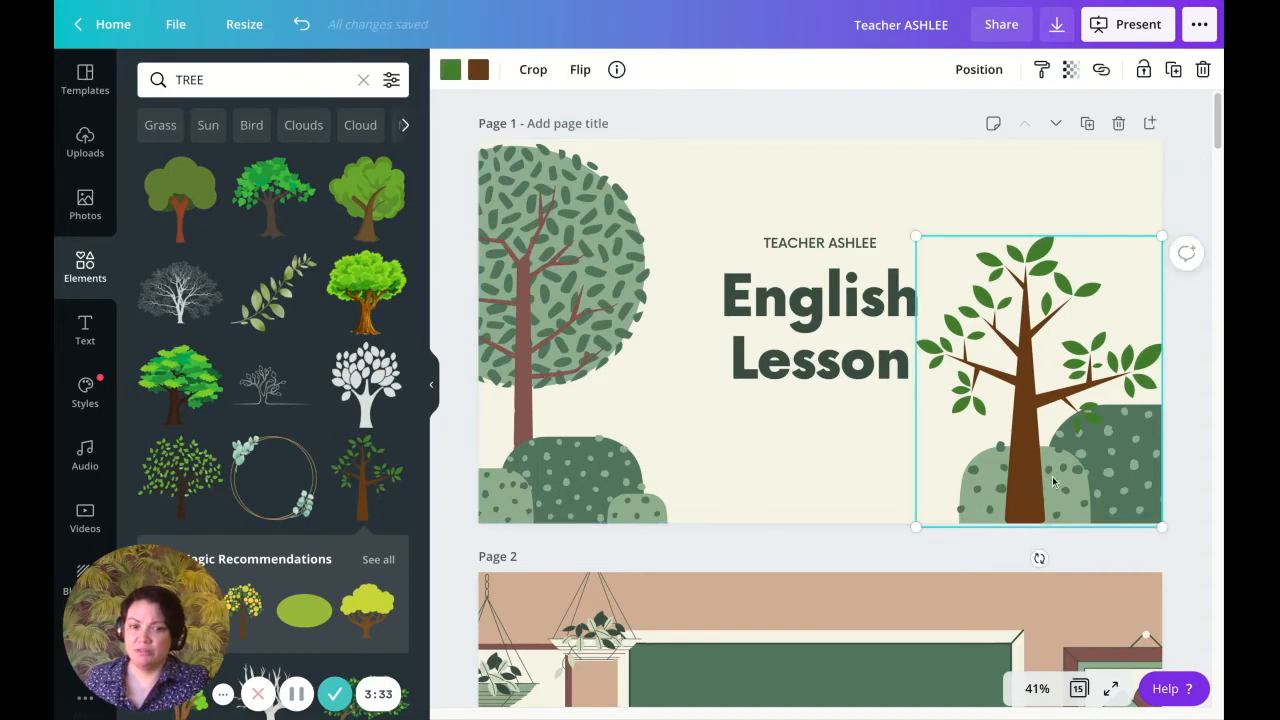
left_click(481, 70)
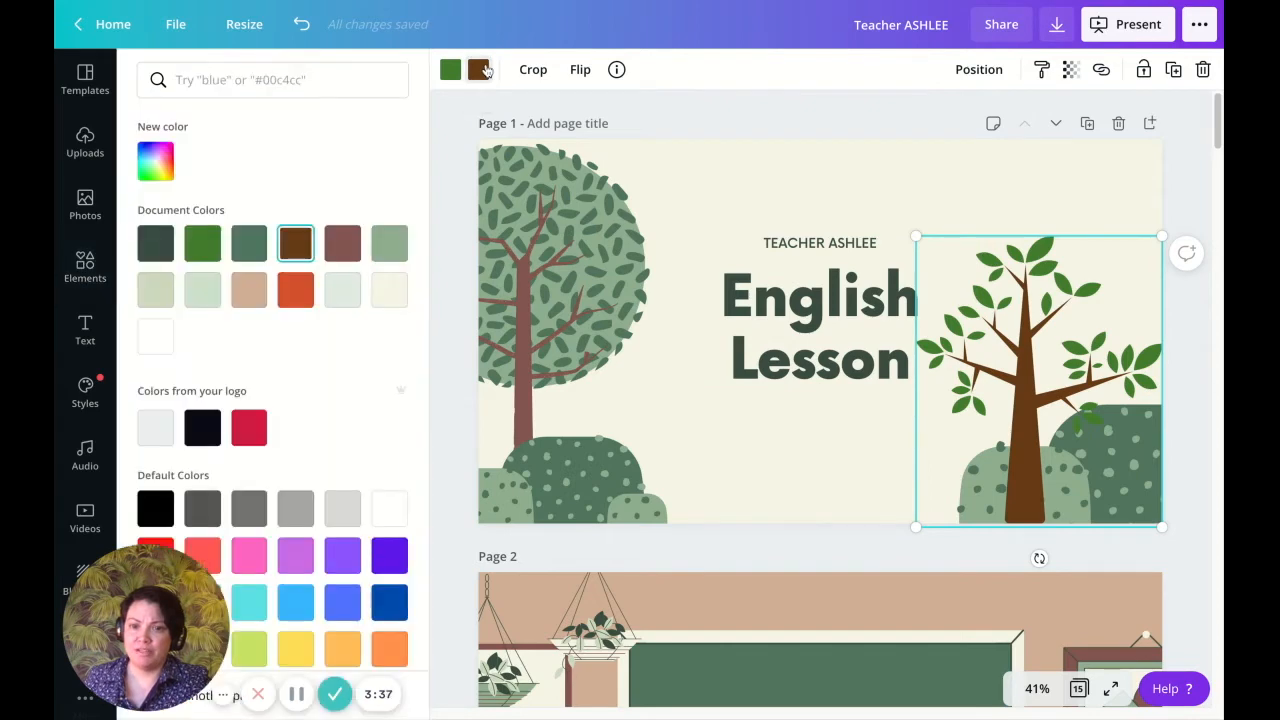
left_click(340, 255)
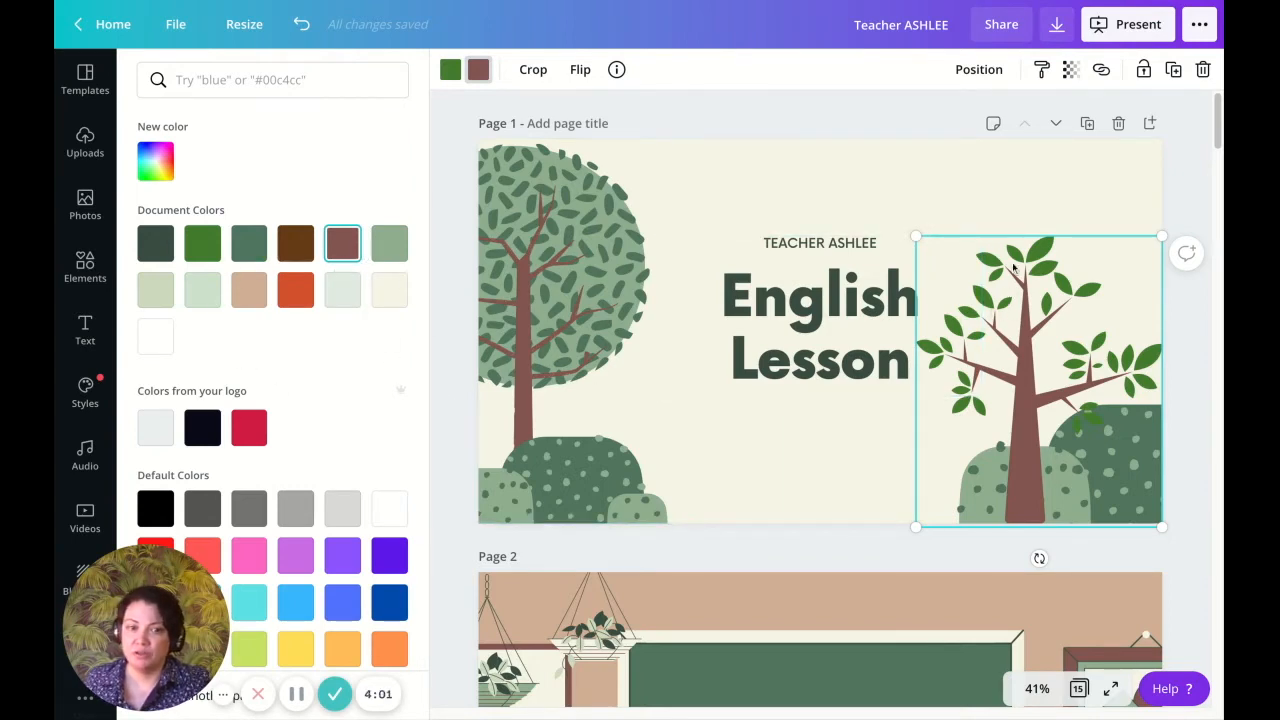
left_click(301, 24)
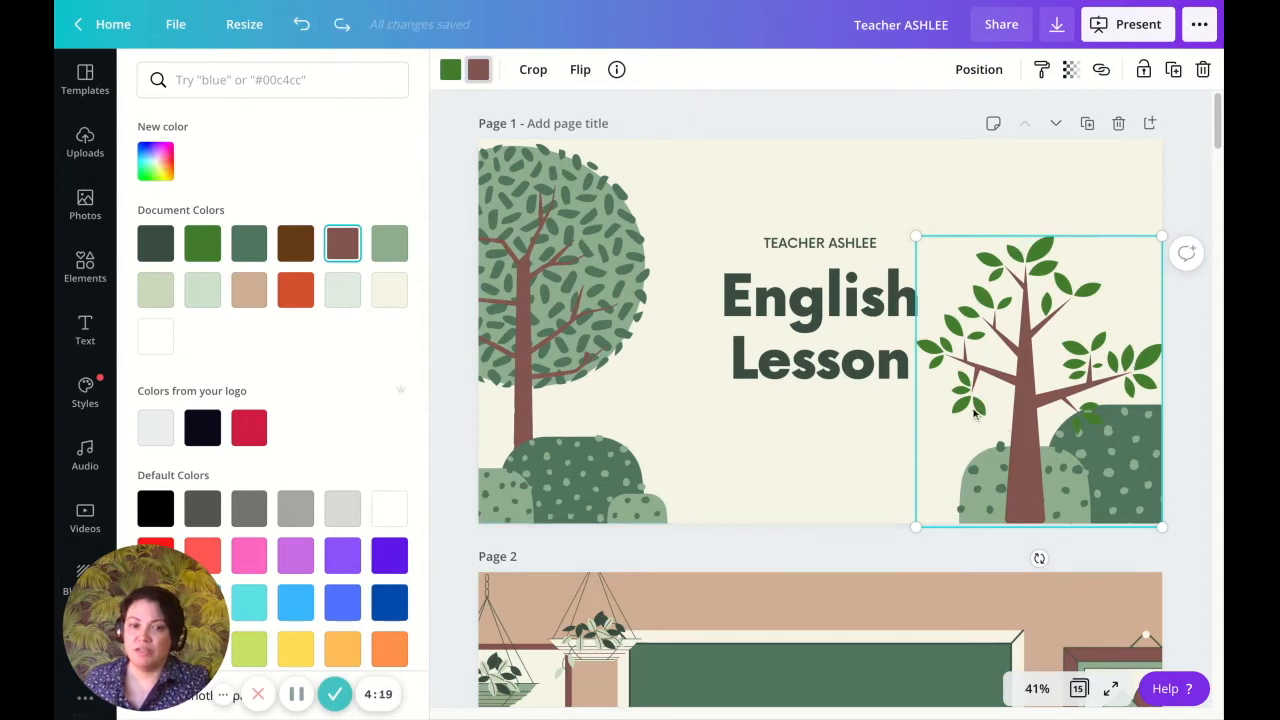
Step: Recolour the new tree's leaves with the muted dark green document colour used in the bushes
left_click(451, 70)
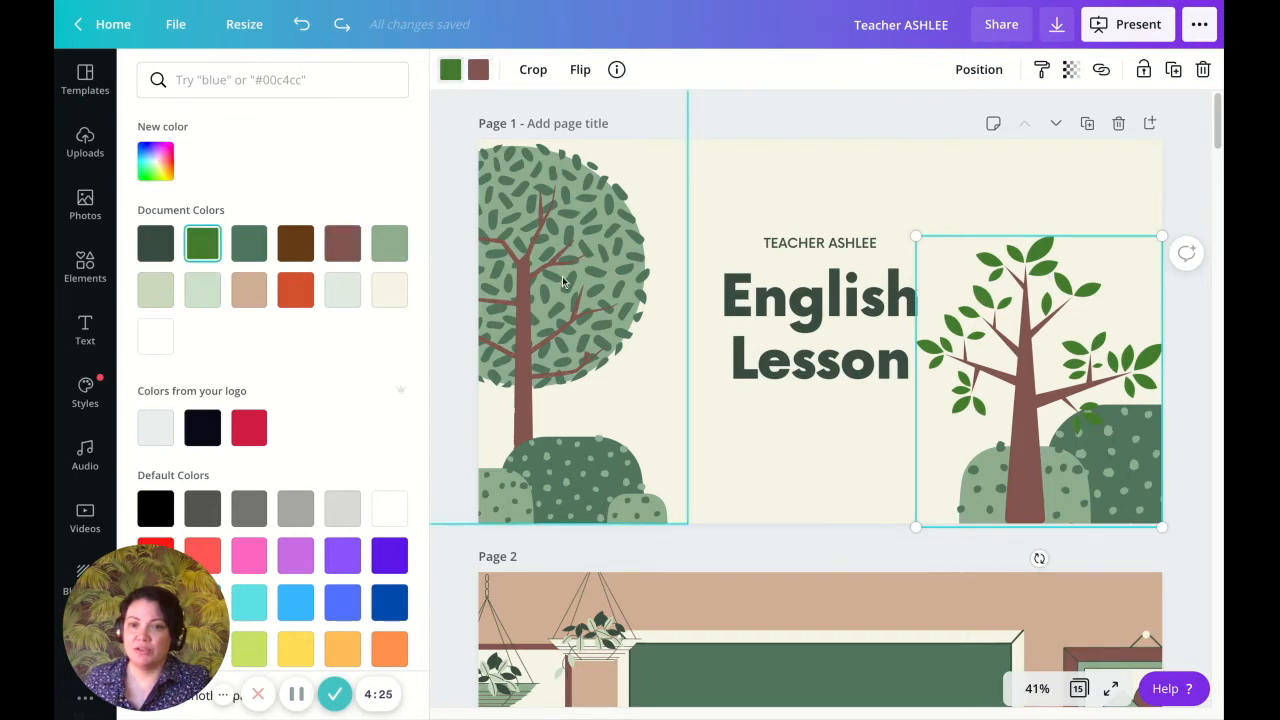
left_click(251, 256)
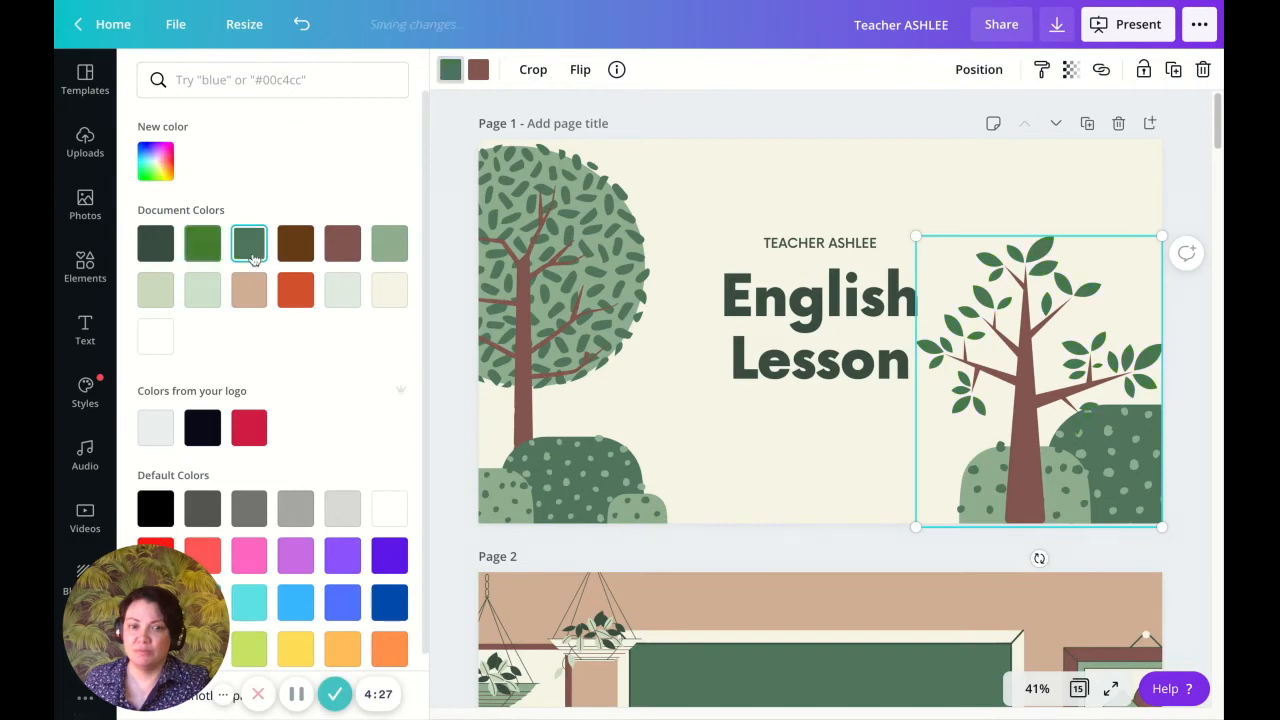
left_click(774, 414)
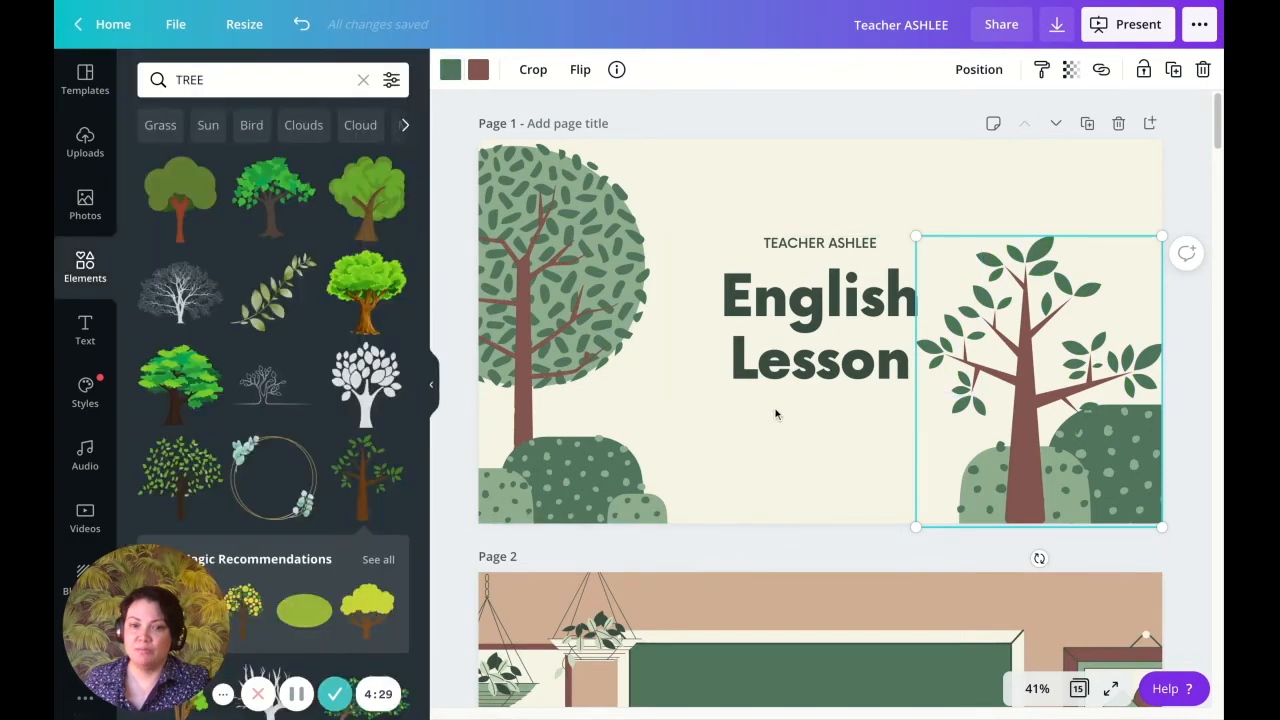
left_click(775, 413)
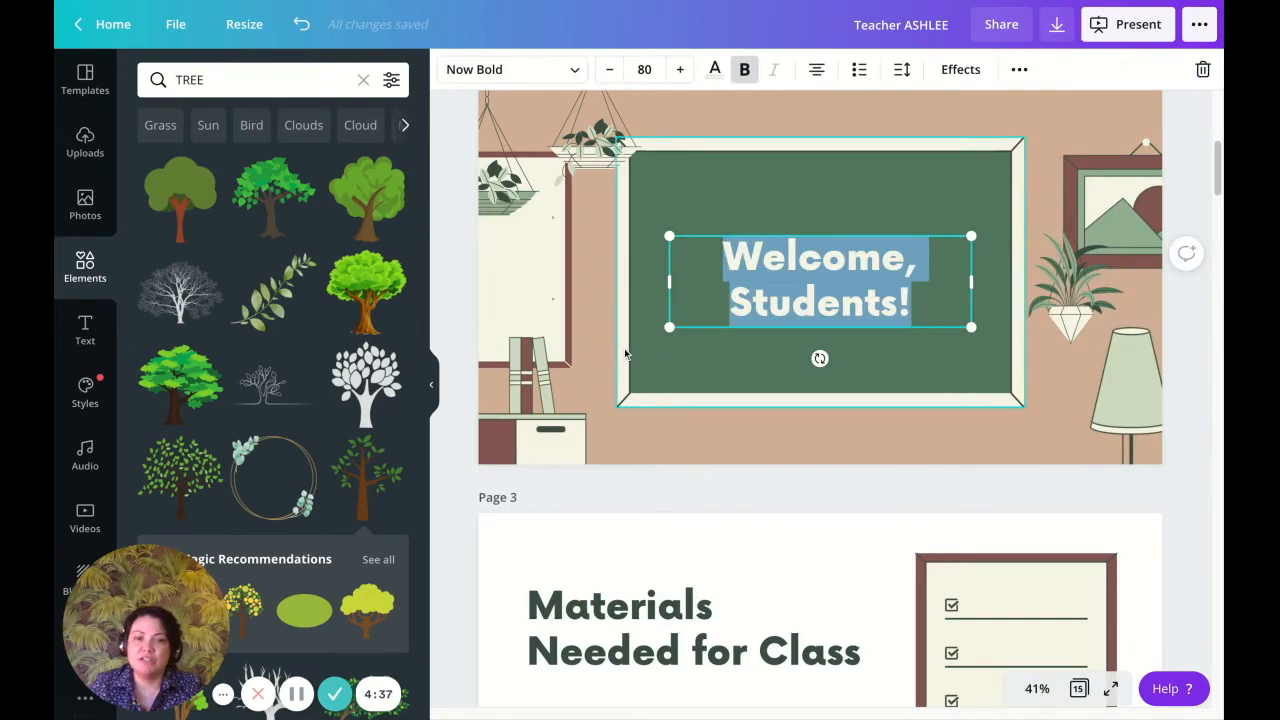
left_click(624, 350)
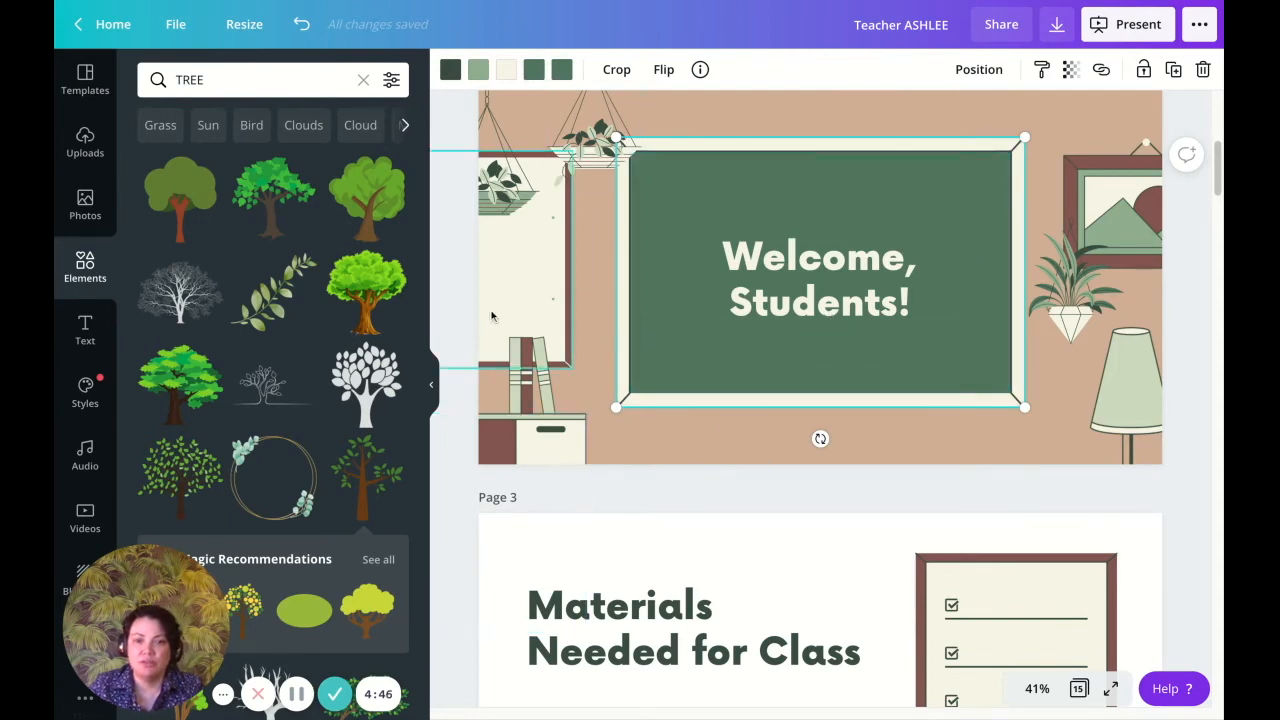
left_click(457, 304)
scroll(466, 303, "up", 5)
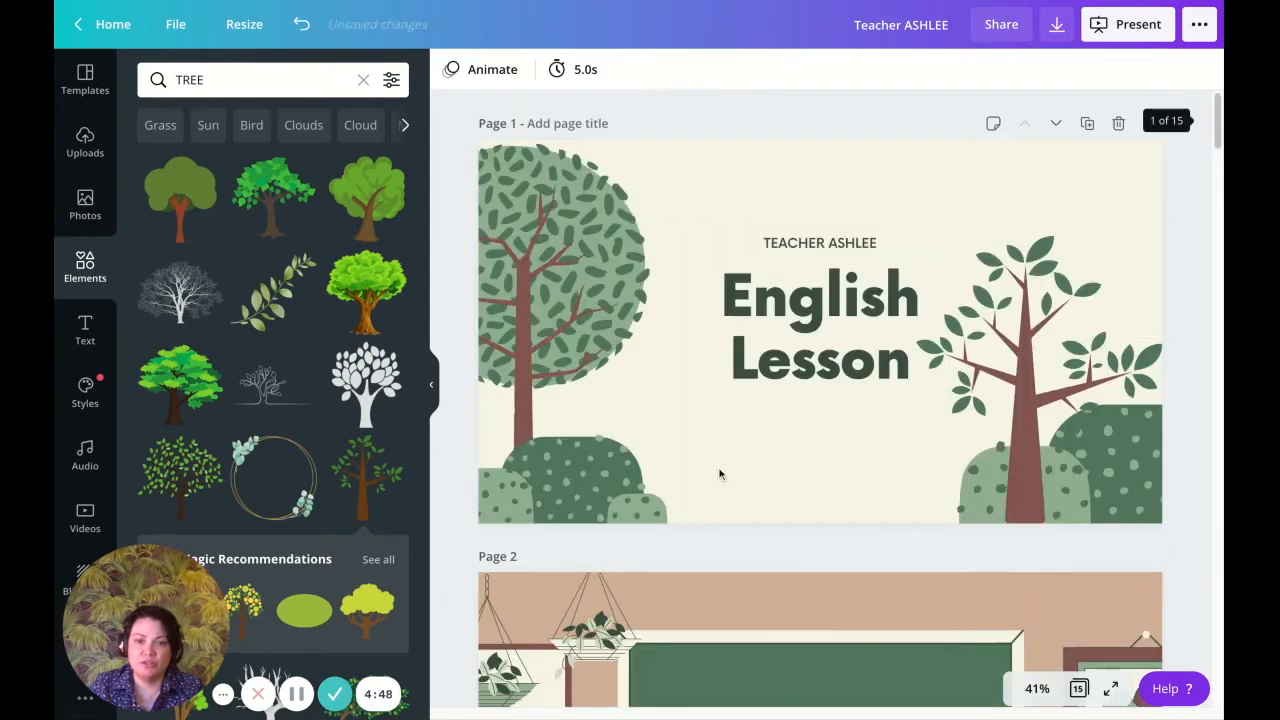
Step: Try the Tumble, Rise and Pan page animations on page 1, and apply the Fade animation
left_click(490, 70)
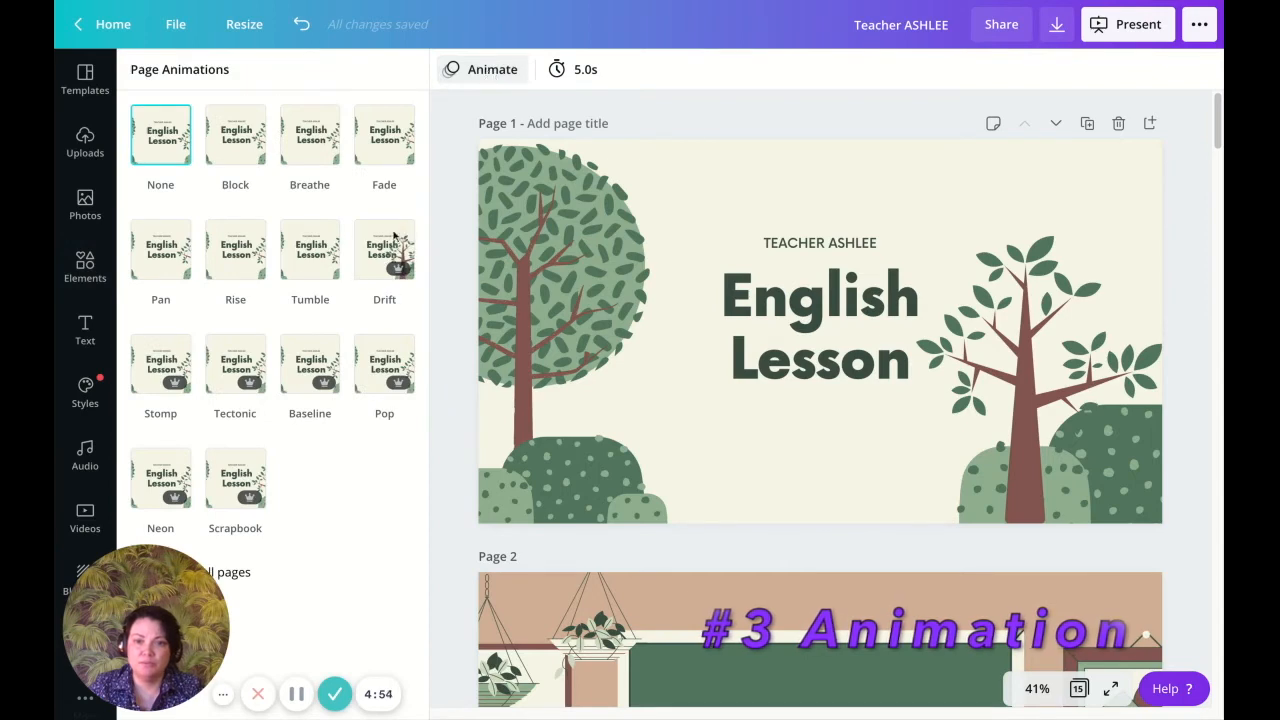
left_click(302, 257)
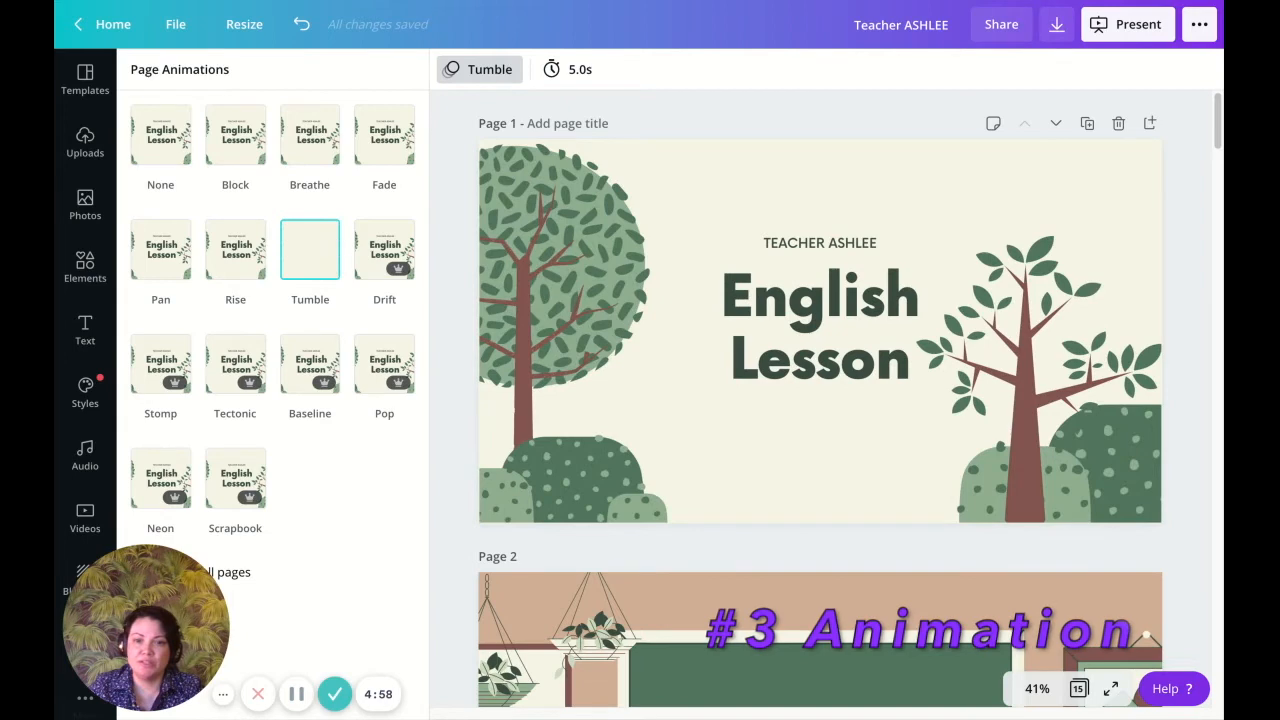
left_click(240, 260)
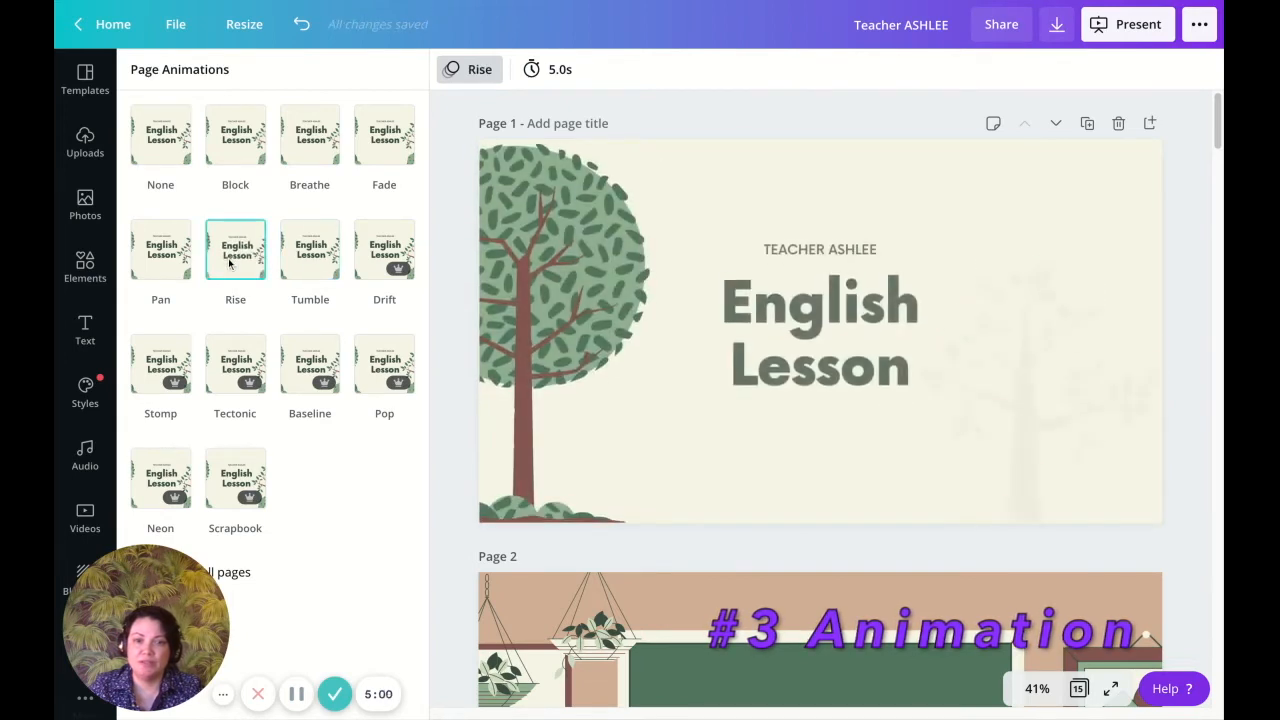
left_click(159, 258)
left_click(160, 135)
left_click(370, 160)
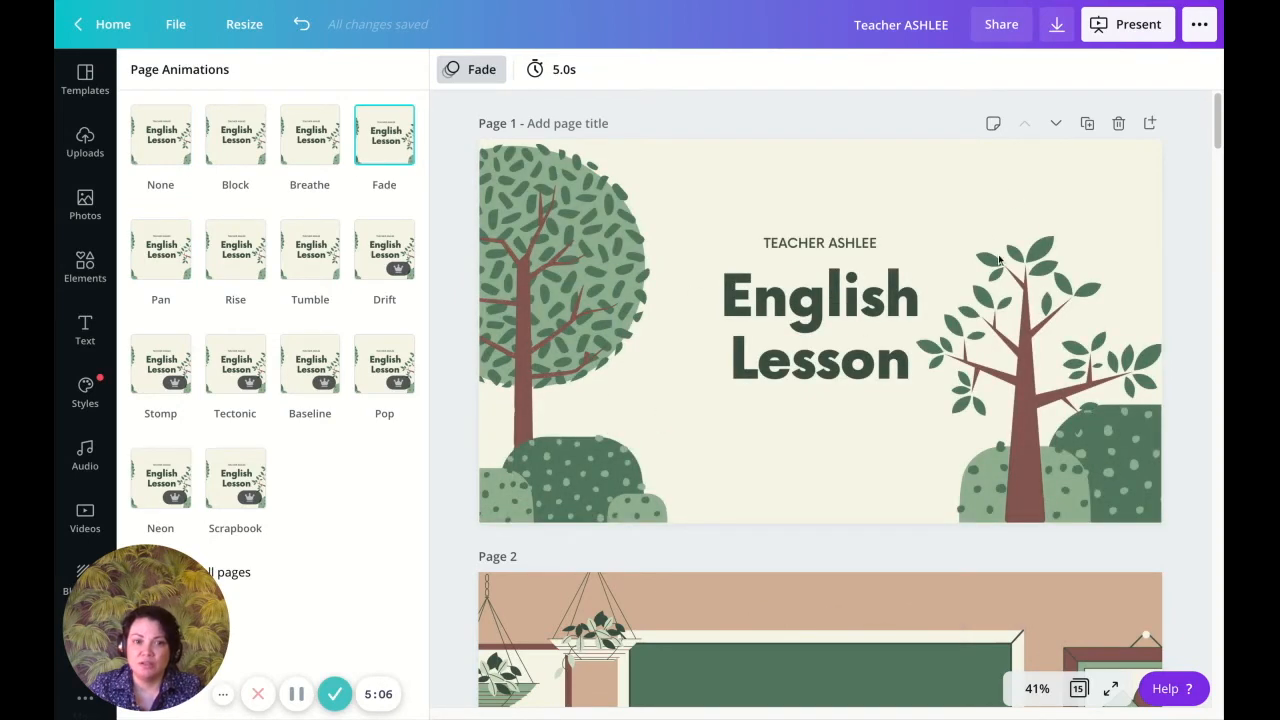
Step: Set the download file type to GIF and limit the download to page 1
left_click(1058, 25)
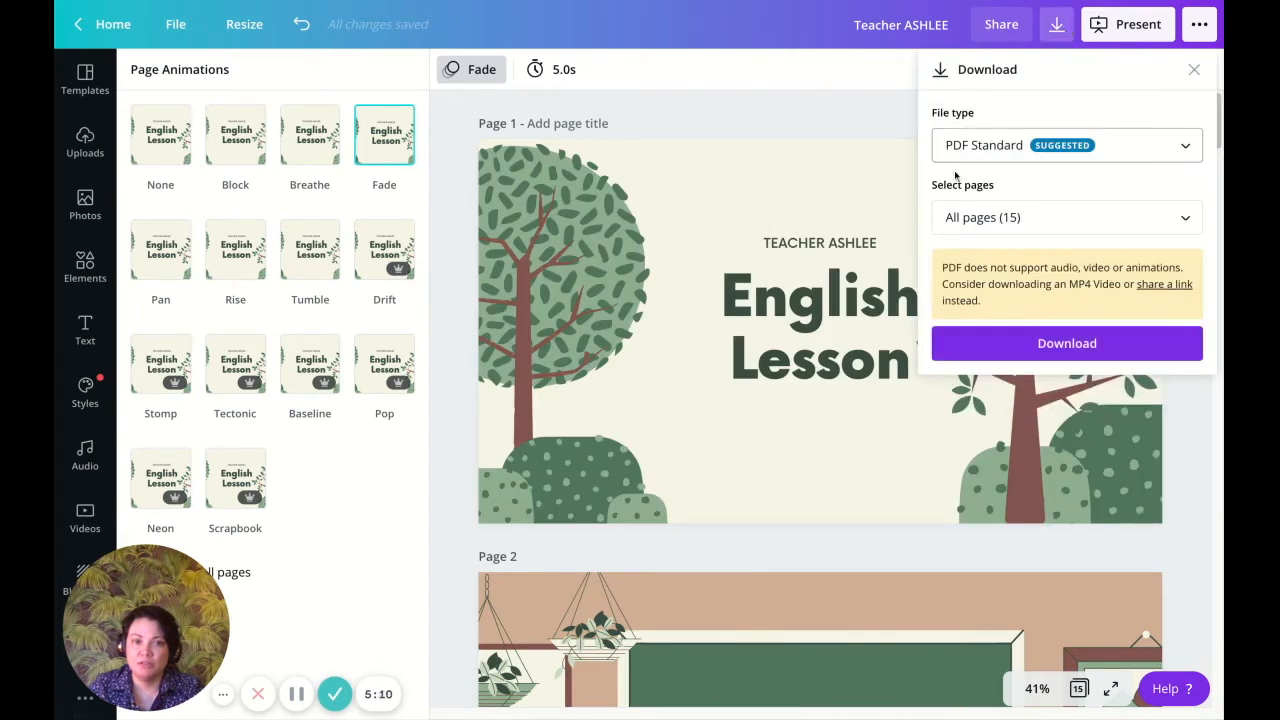
left_click(1073, 146)
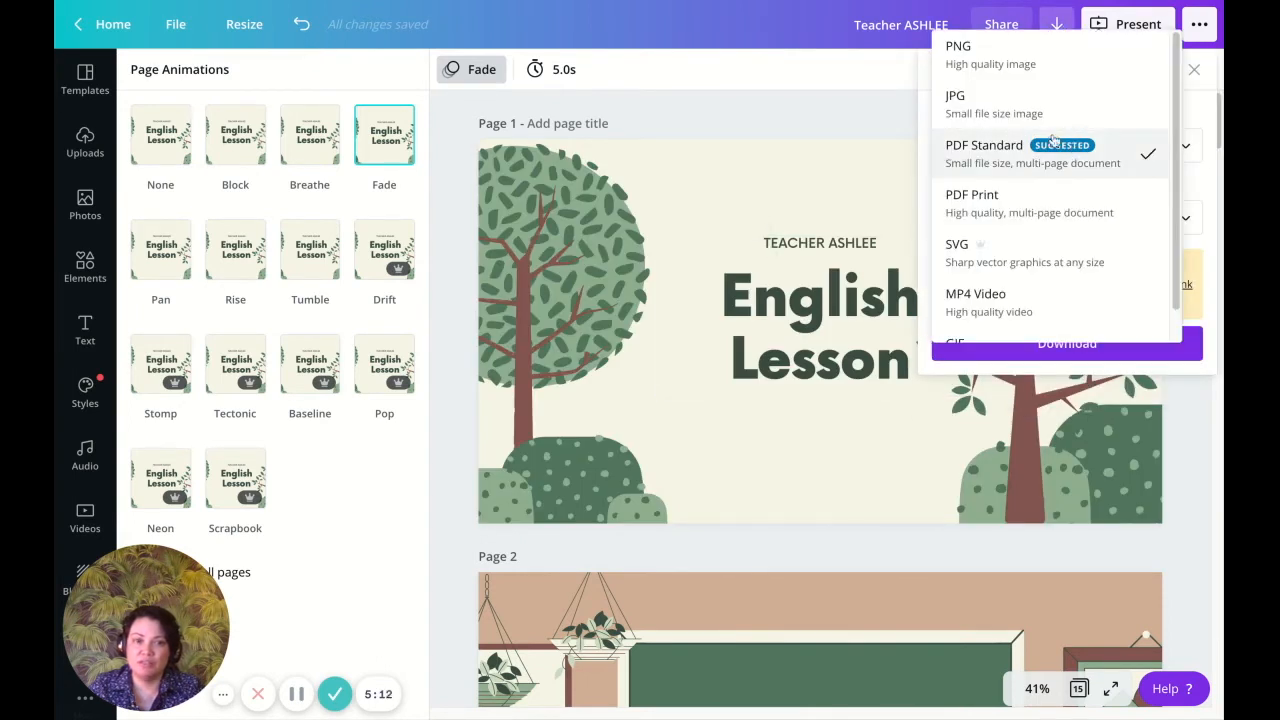
scroll(1010, 277, "down", 1)
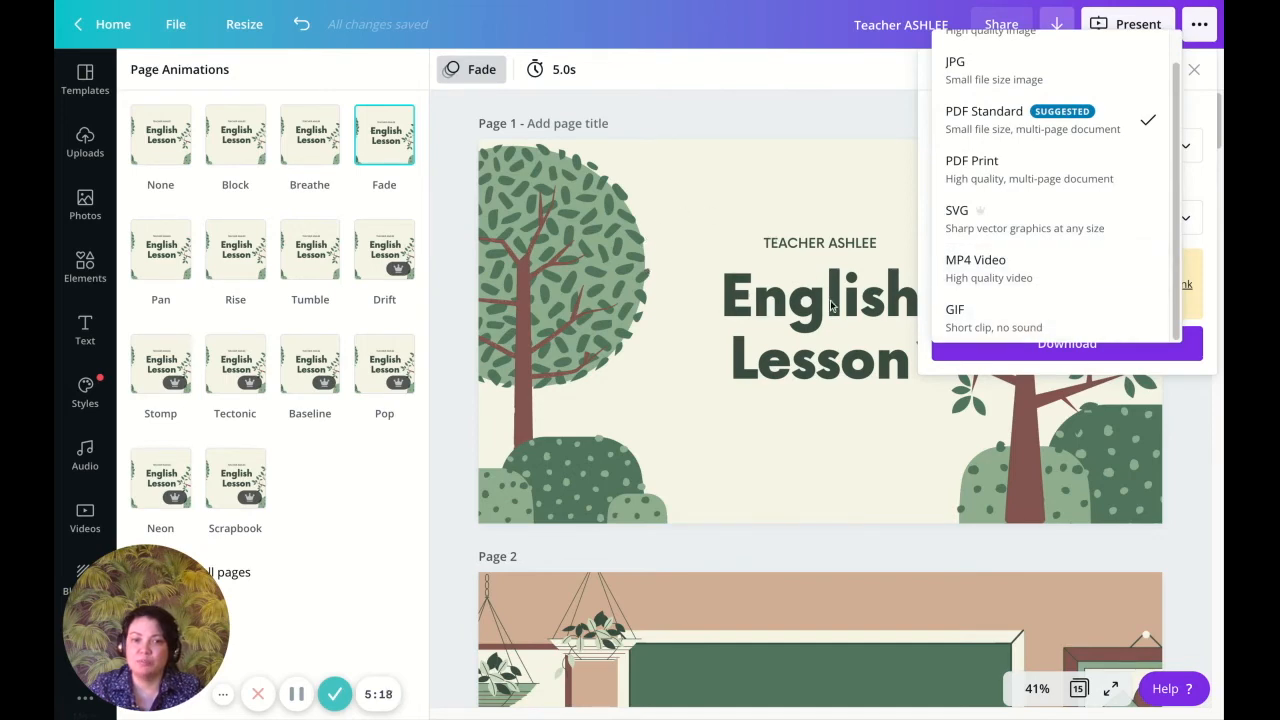
left_click(986, 320)
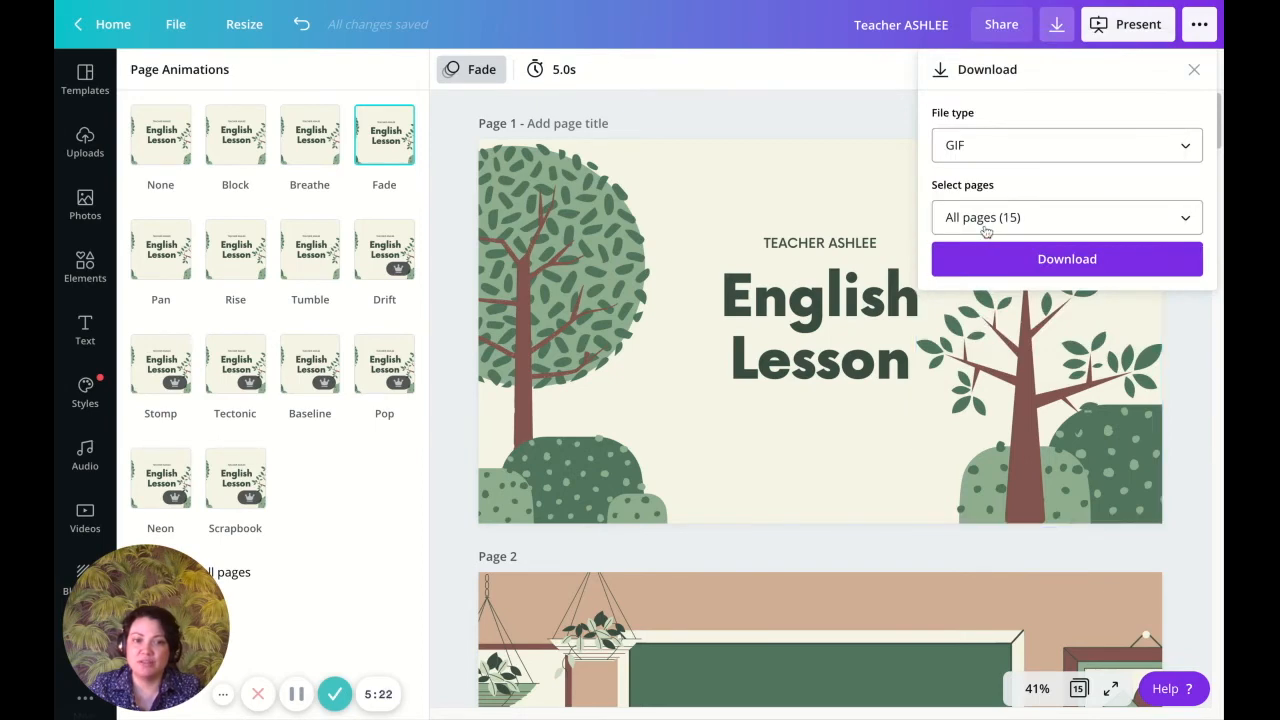
left_click(986, 220)
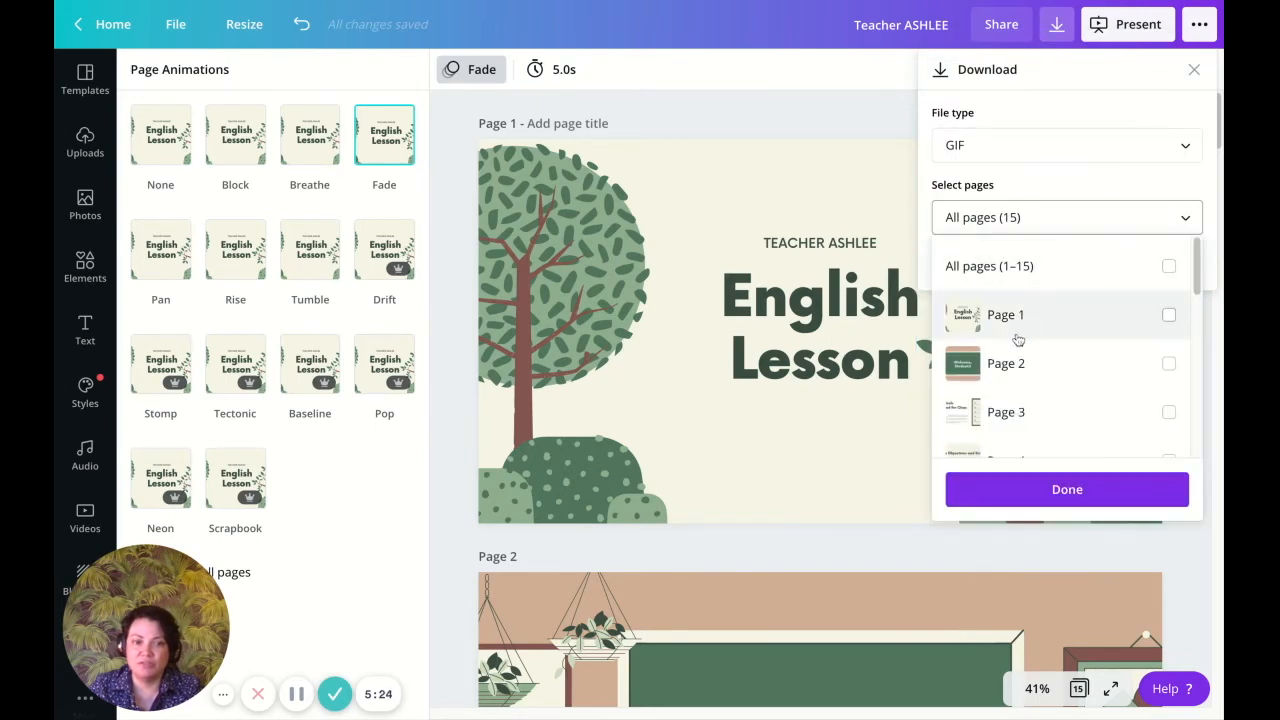
left_click(1112, 325)
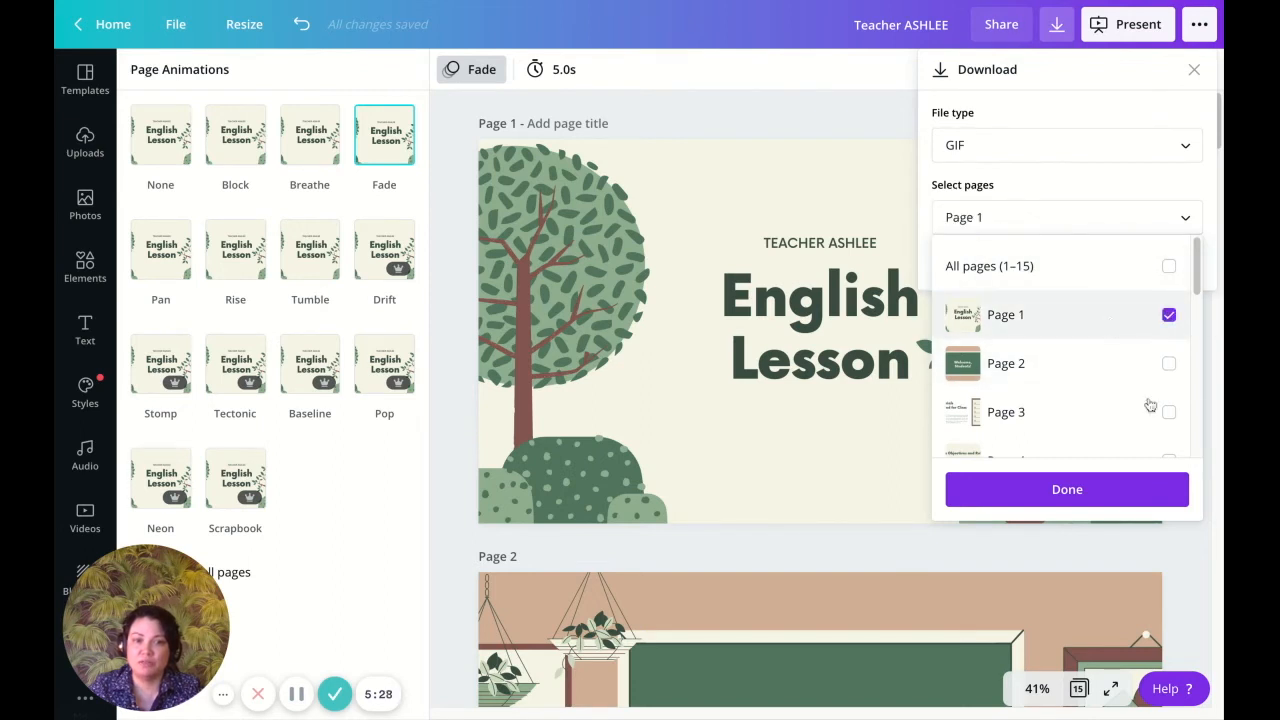
left_click(1166, 487)
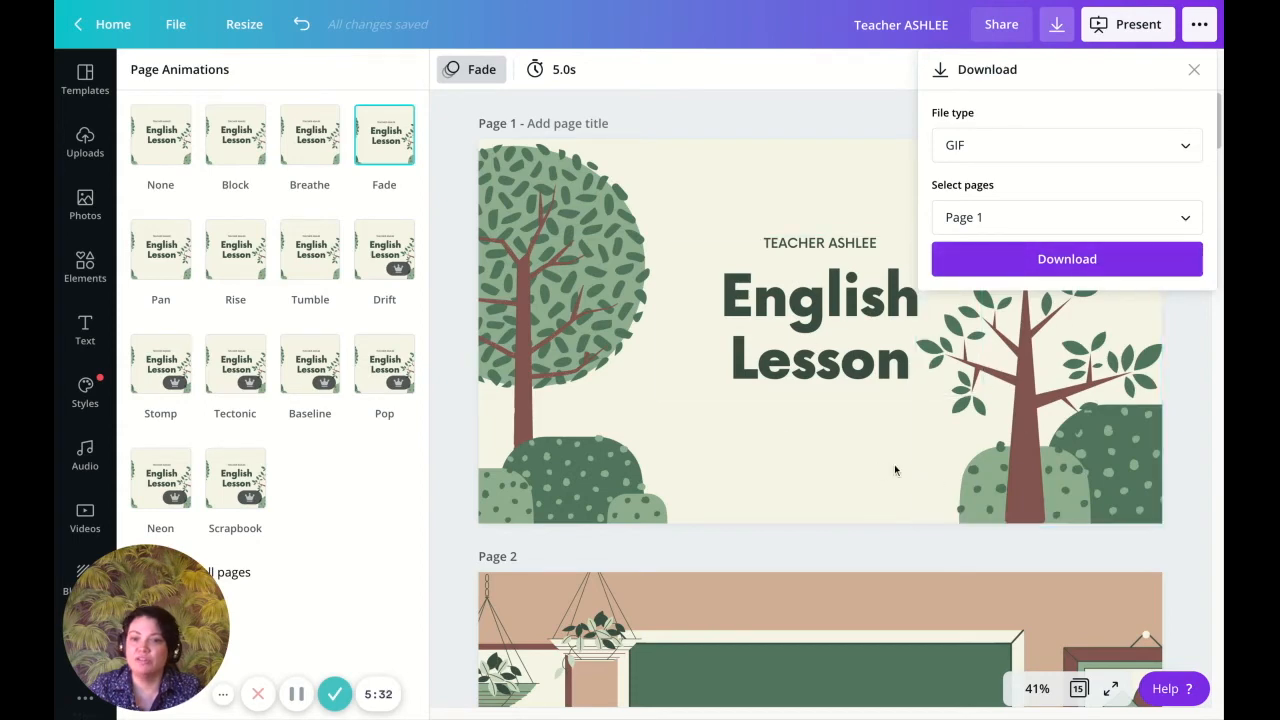
Step: Check the other download file types, keep GIF, and set the download to include all pages
left_click(1052, 150)
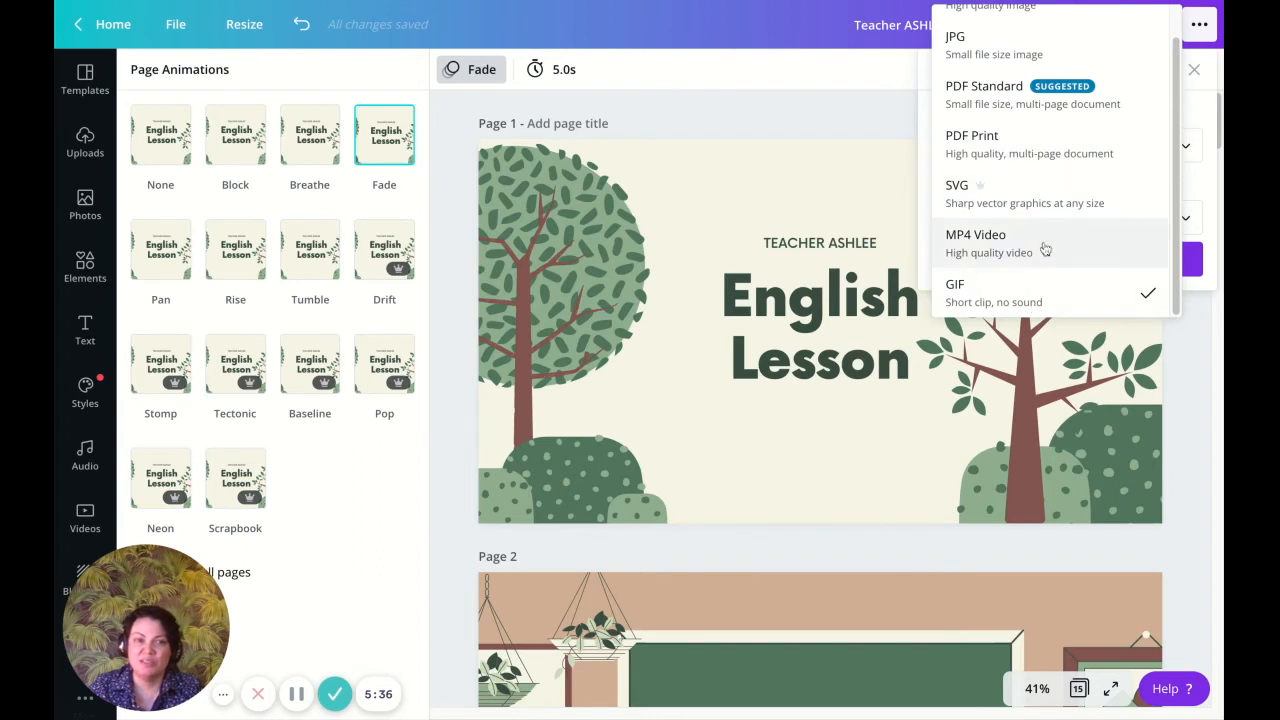
scroll(1043, 249, "up", 1)
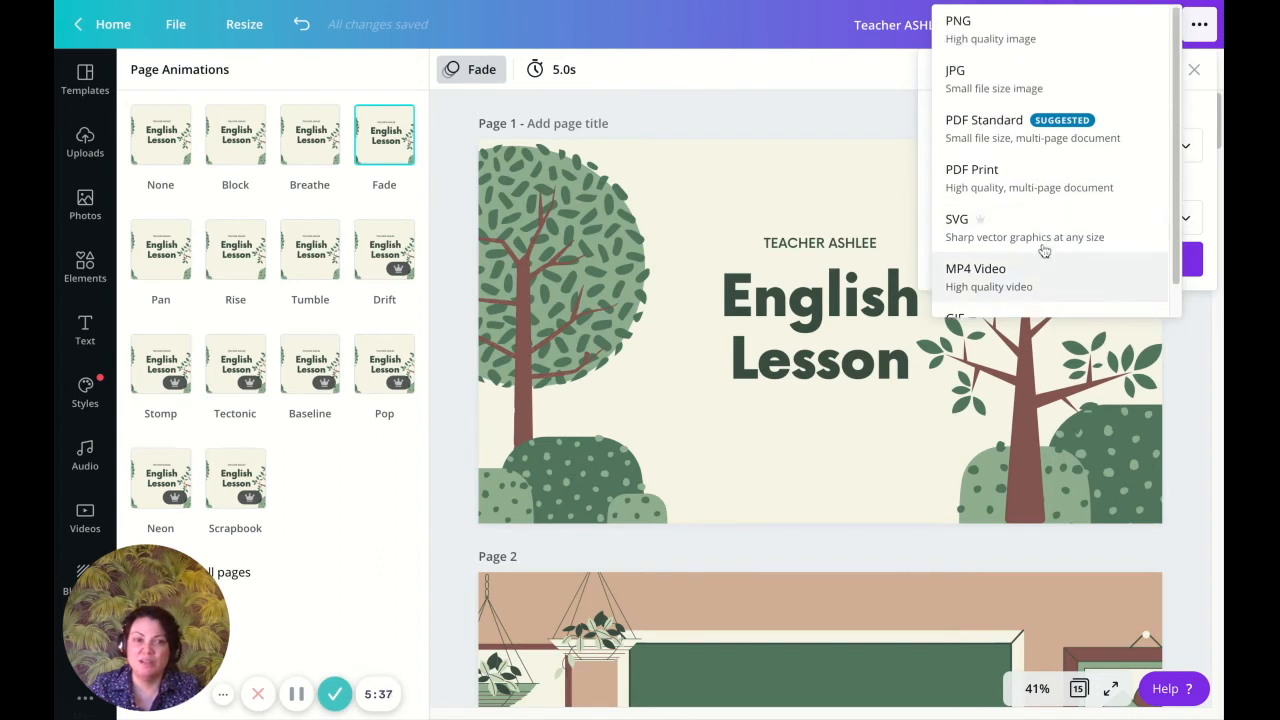
left_click(1190, 404)
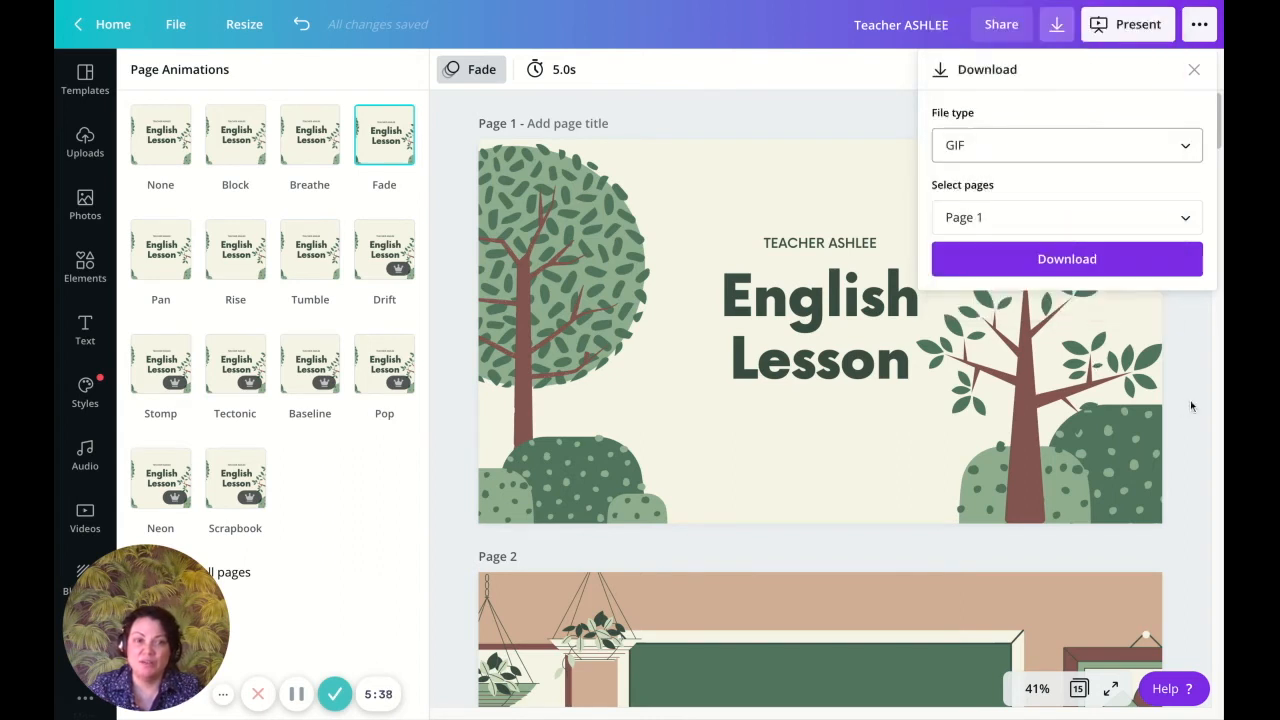
left_click(1074, 220)
left_click(1167, 267)
left_click(1167, 267)
left_click(1167, 267)
left_click(1205, 520)
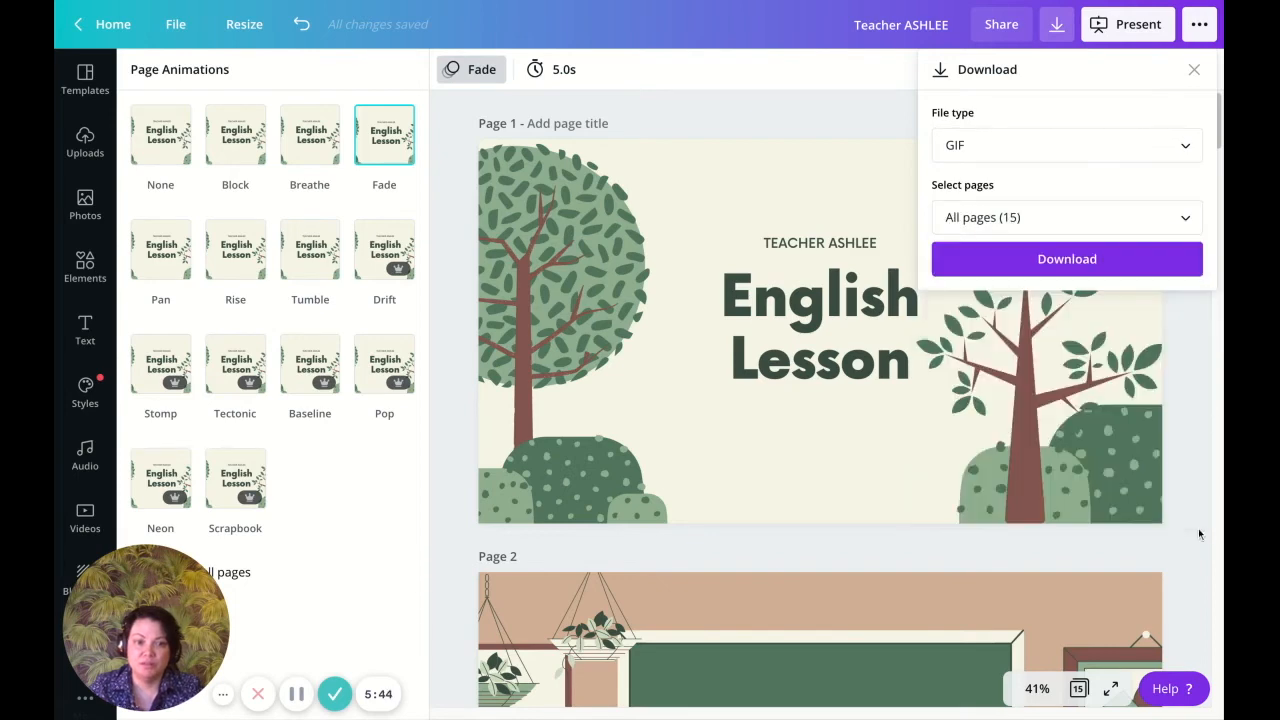
Step: Apply the Pop page animation to page 2 and page 3
scroll(872, 510, "down", 5)
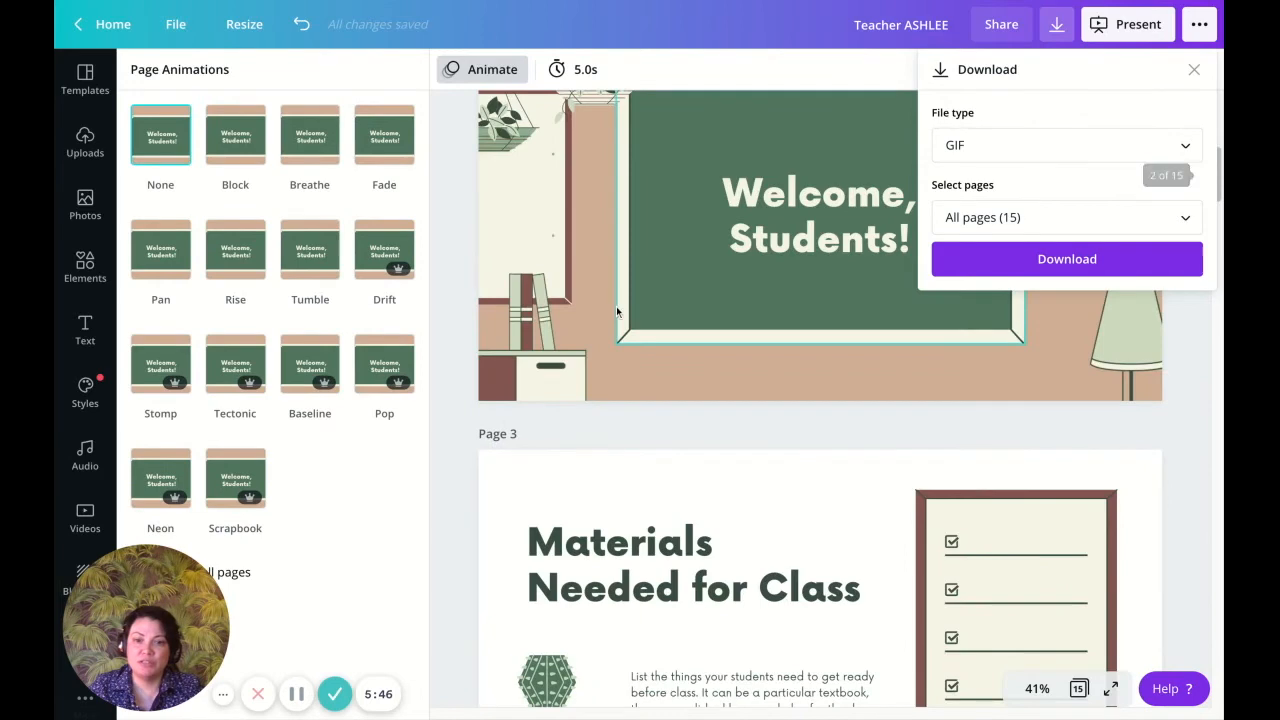
left_click(452, 283)
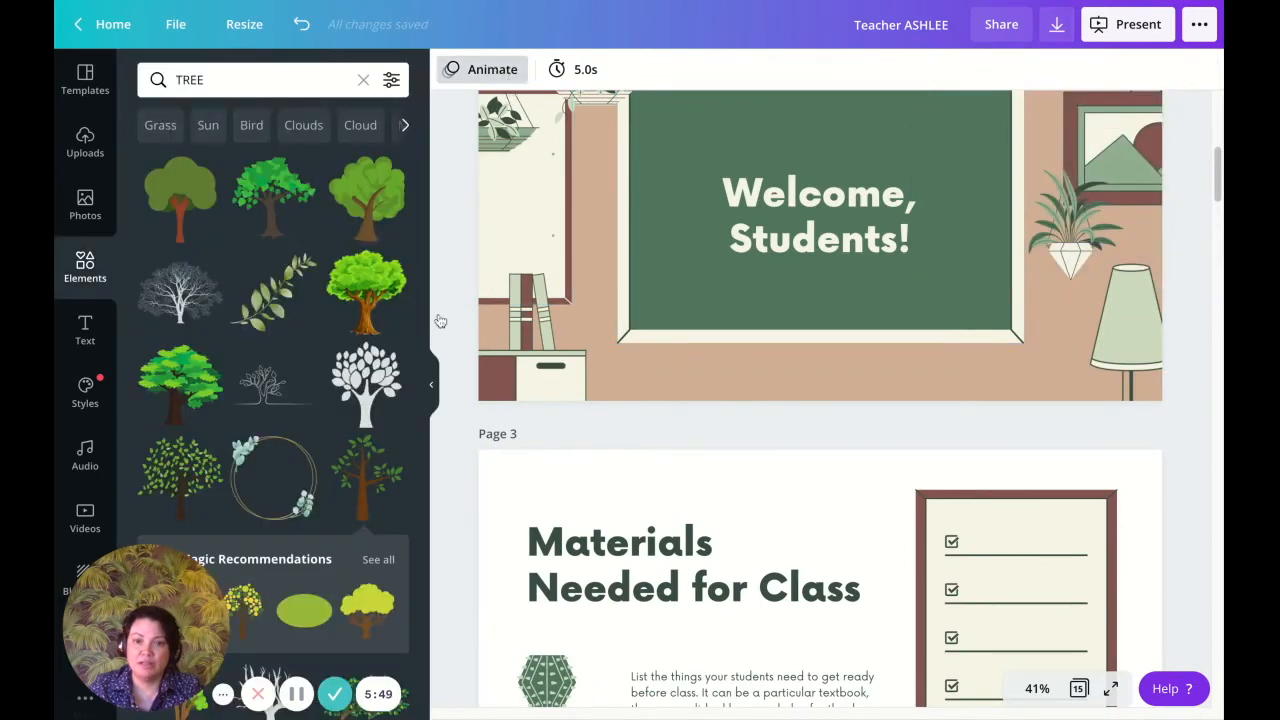
left_click(376, 372)
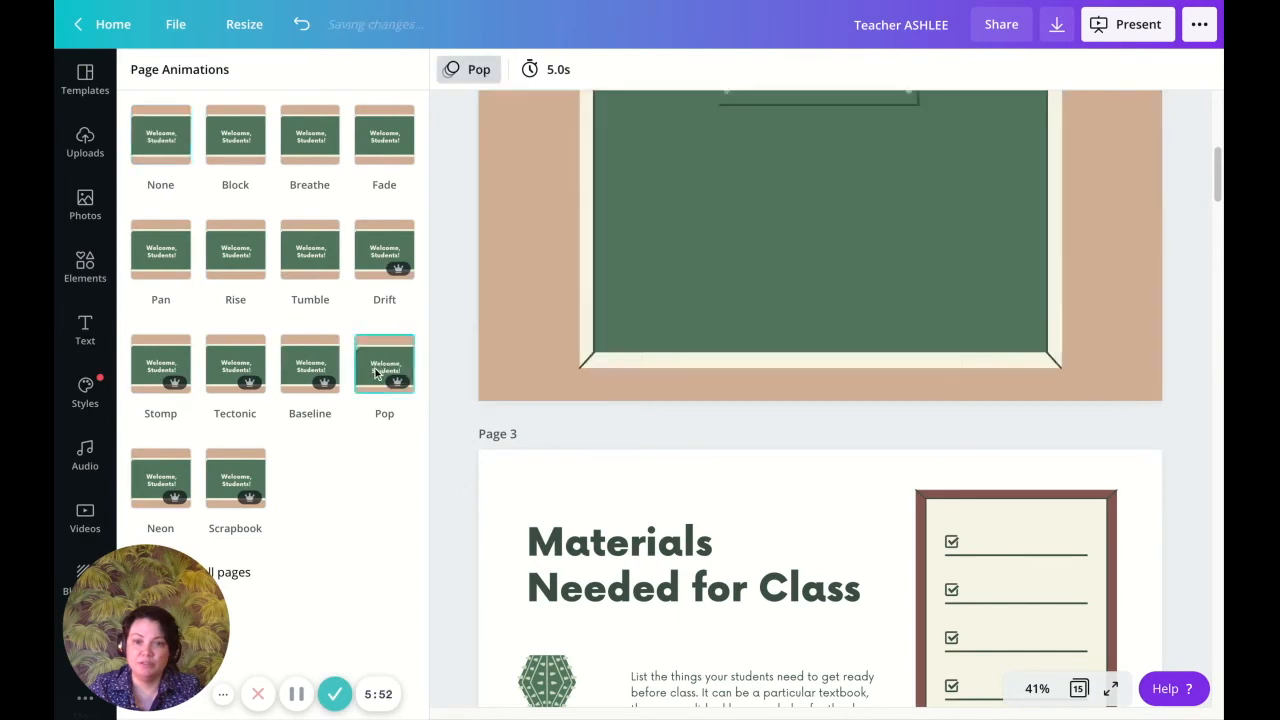
scroll(546, 412, "down", 3)
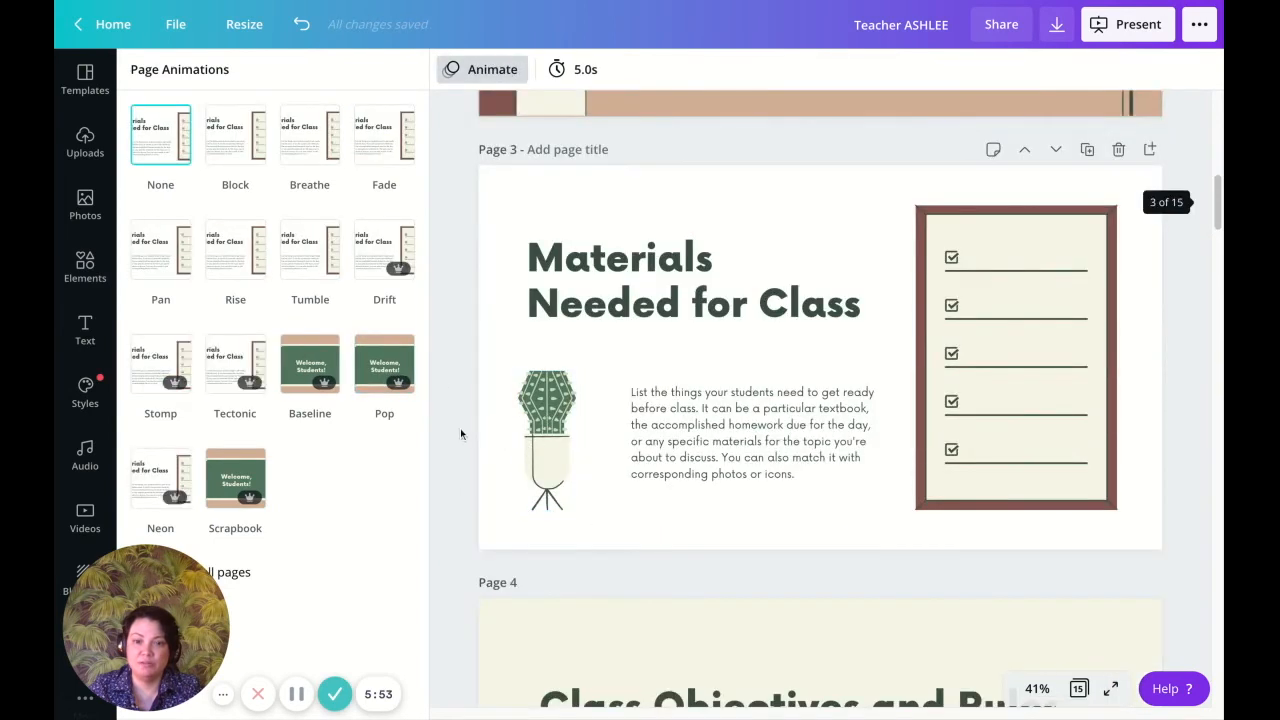
left_click(384, 362)
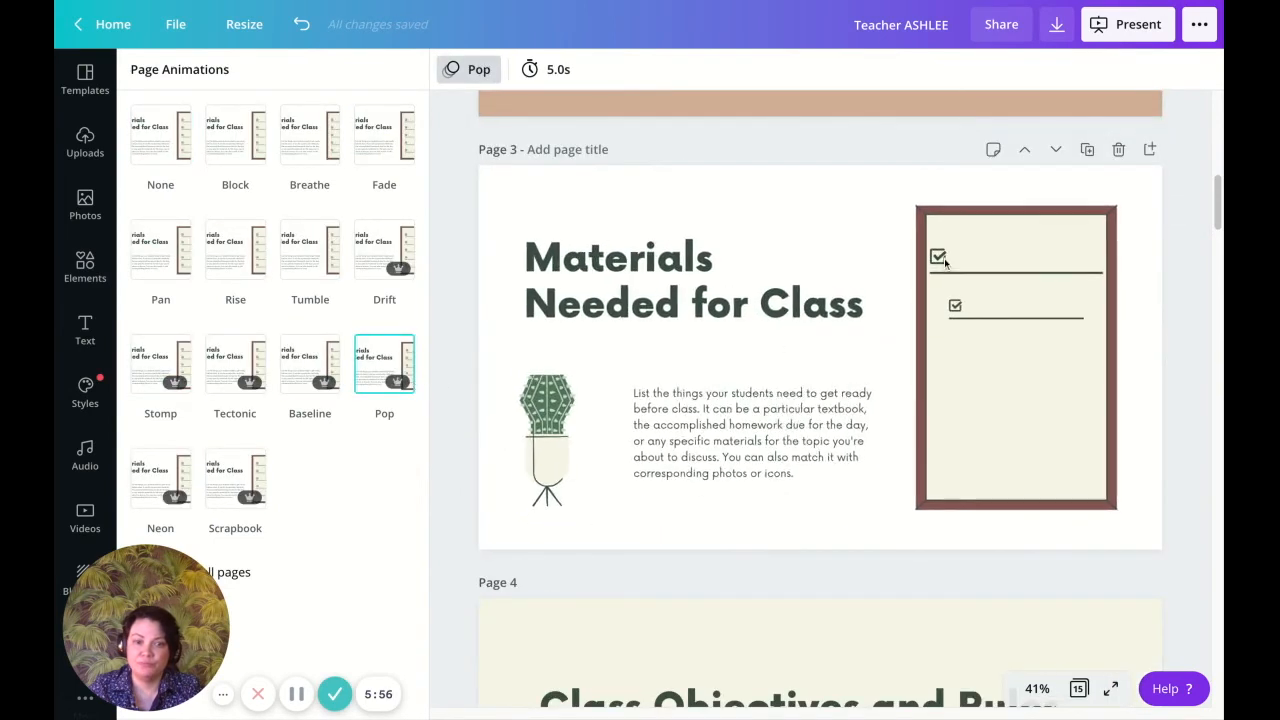
Step: Examine the download file types offered for the animated presentation, including MP4 Video, GIF and PDF Standard
left_click(1057, 30)
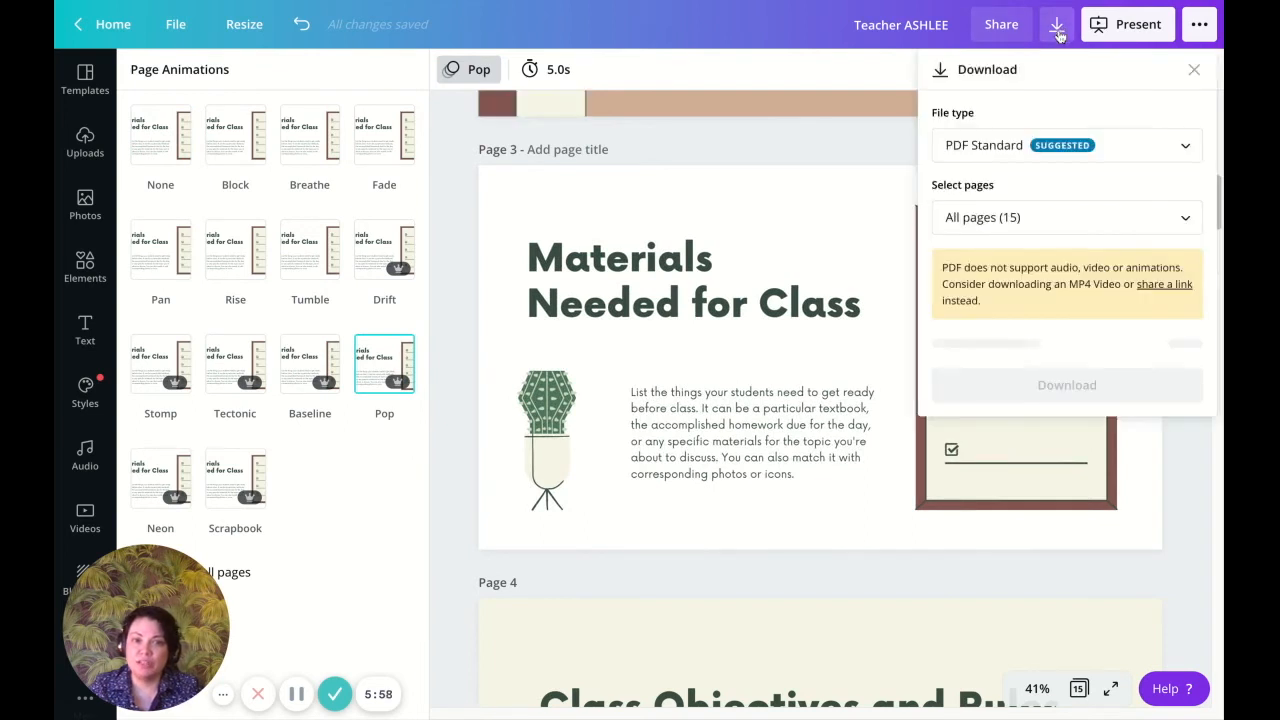
left_click(1090, 149)
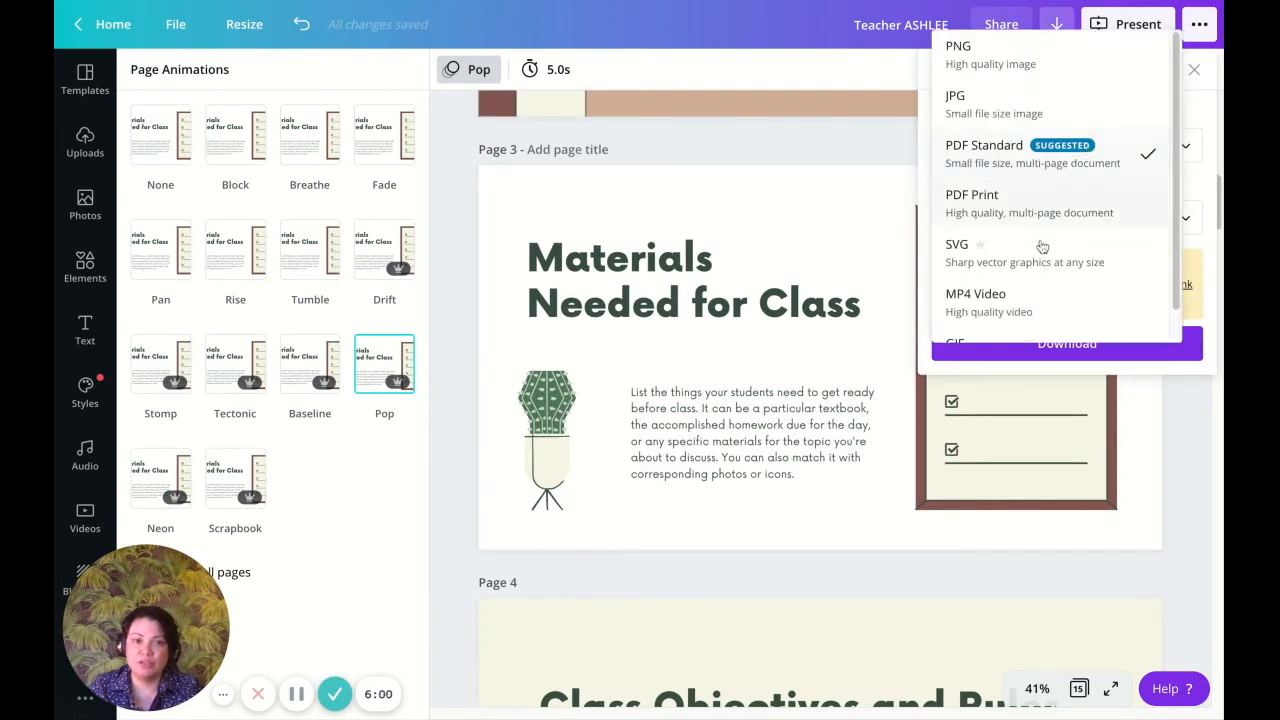
scroll(1034, 233, "down", 1)
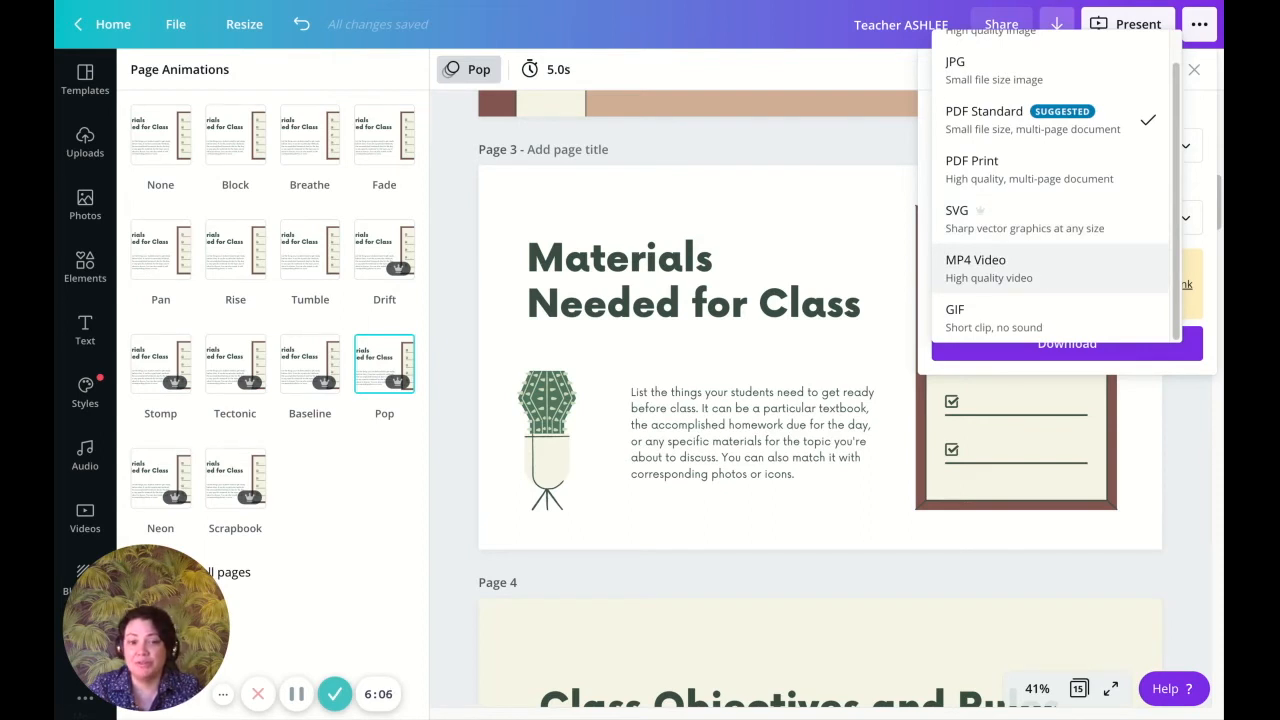
left_click(470, 365)
left_click(456, 338)
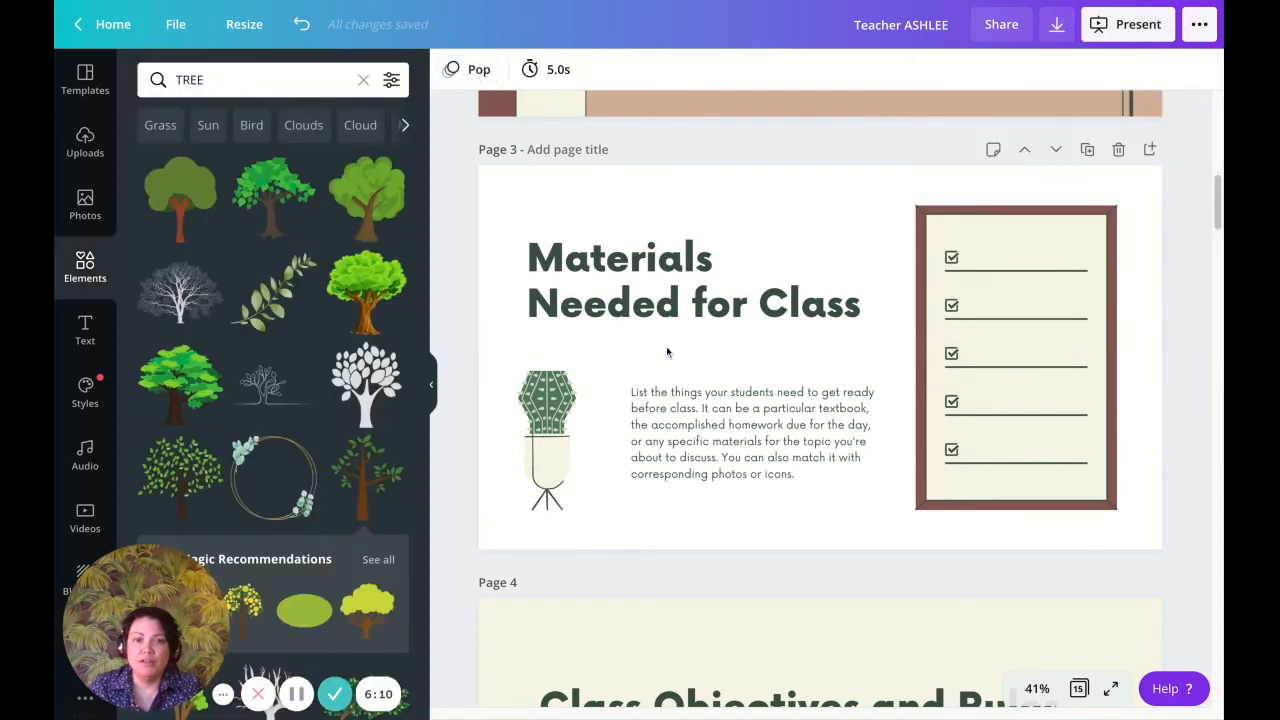
scroll(660, 344, "up", 10)
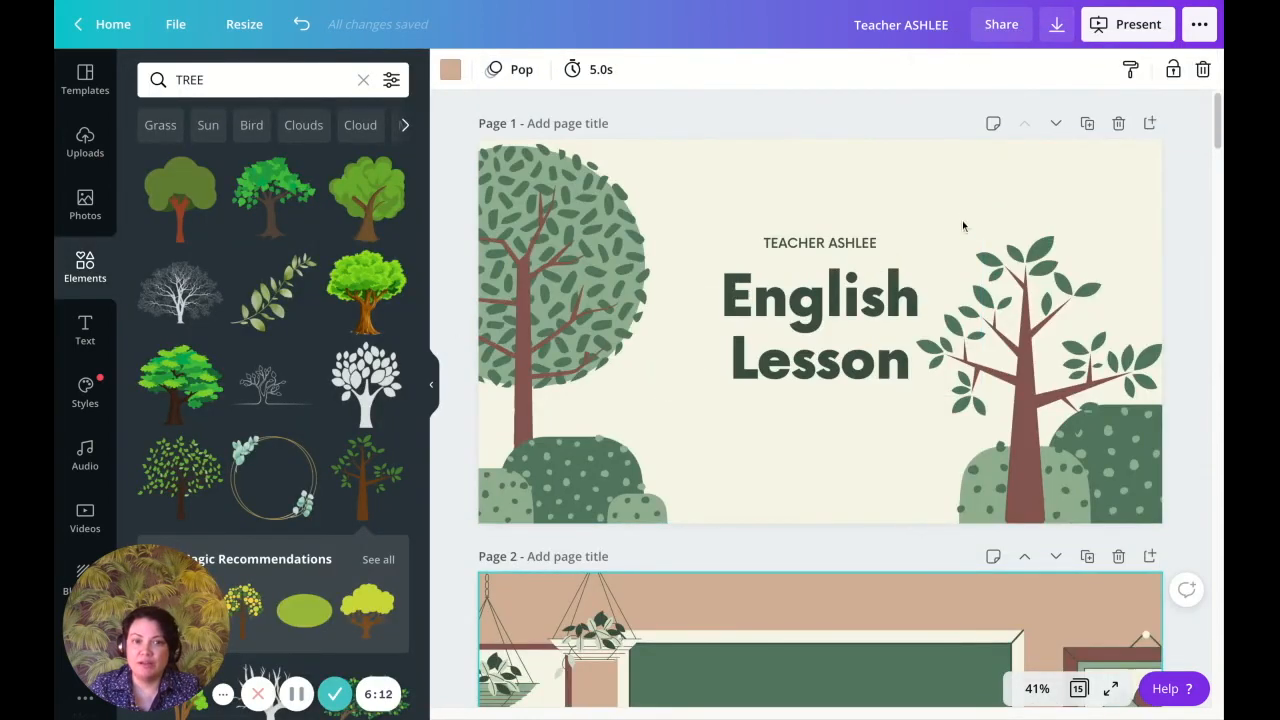
left_click(1056, 29)
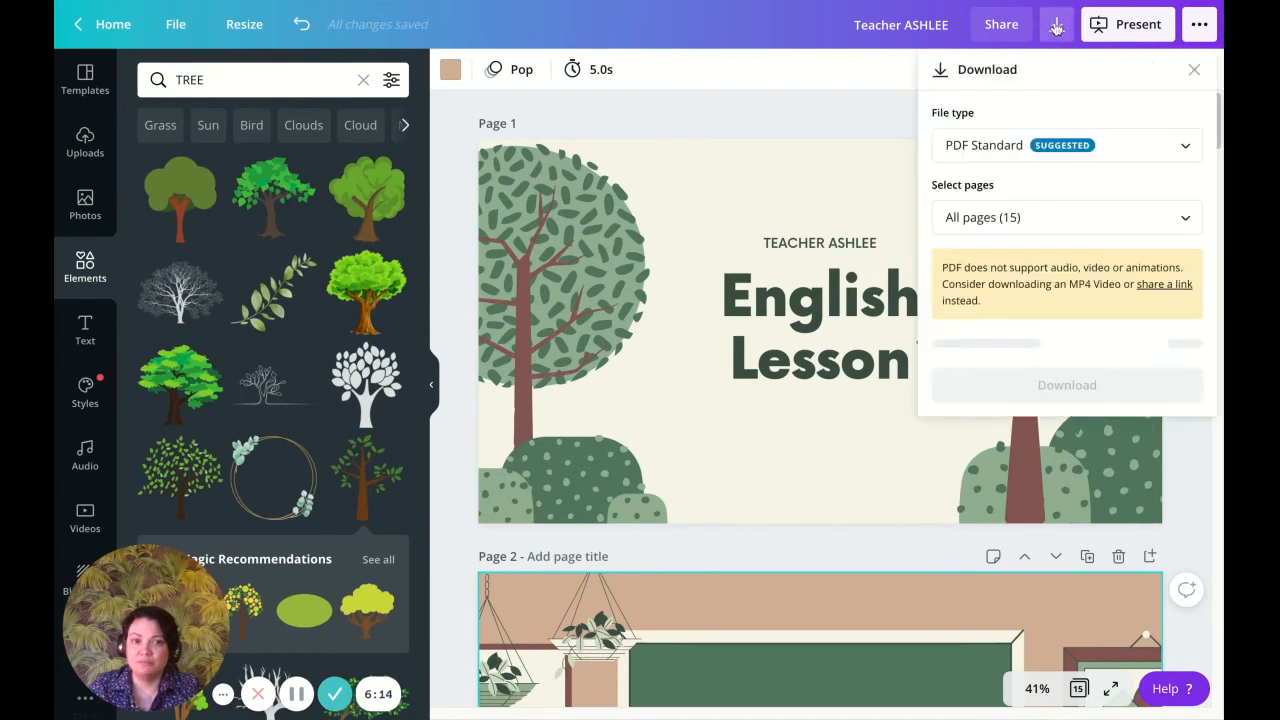
left_click(1094, 145)
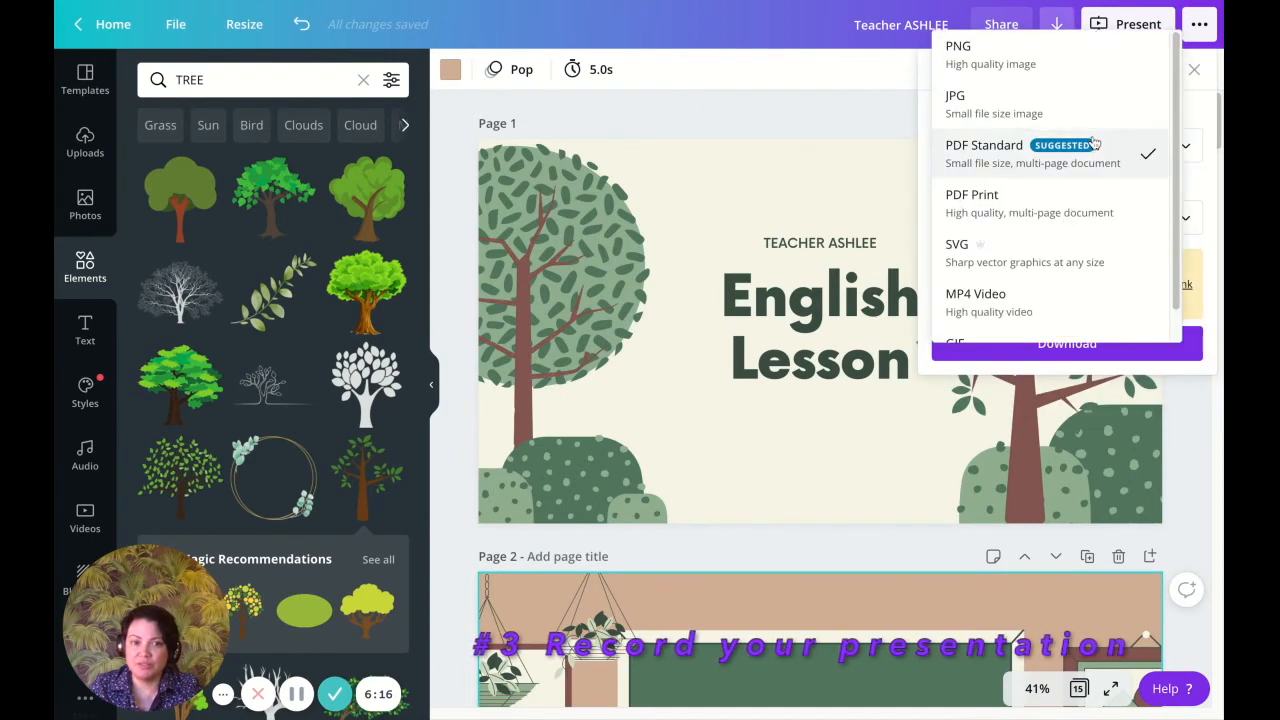
left_click(1094, 145)
Step: Record the presentation in the recording studio with the built-in camera, pause the recording and finish it
left_click(1200, 24)
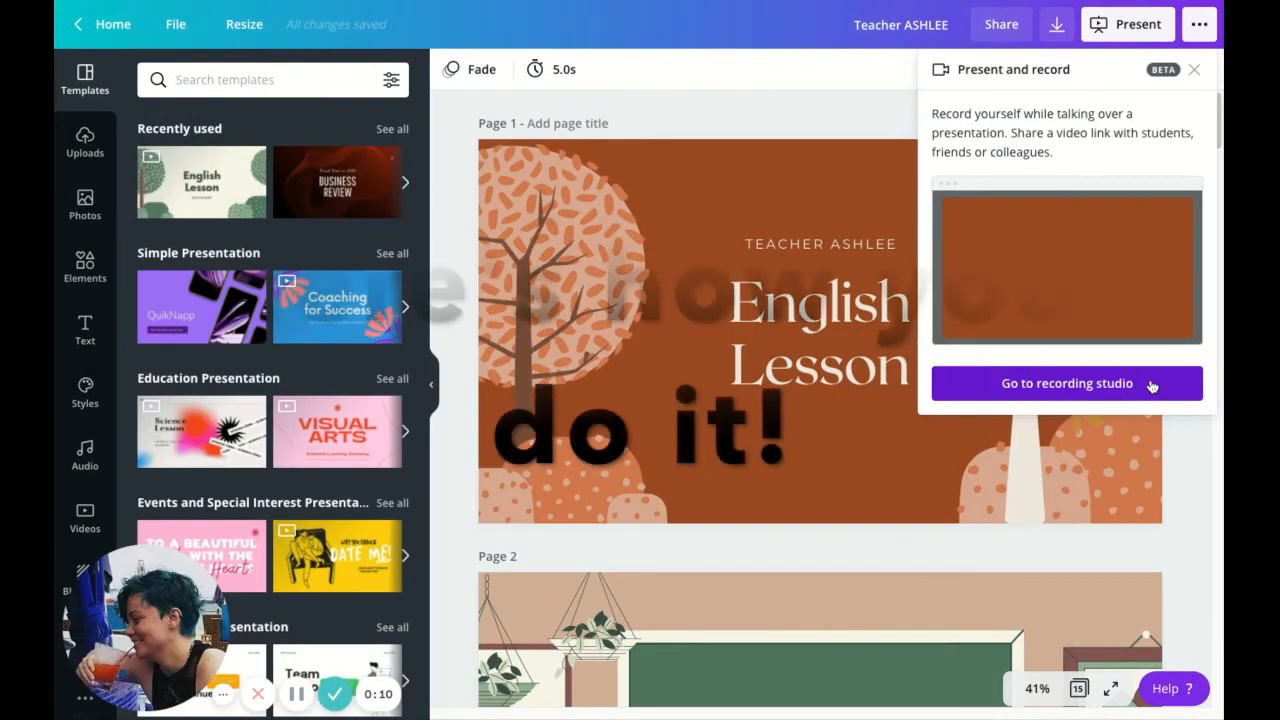
left_click(1143, 380)
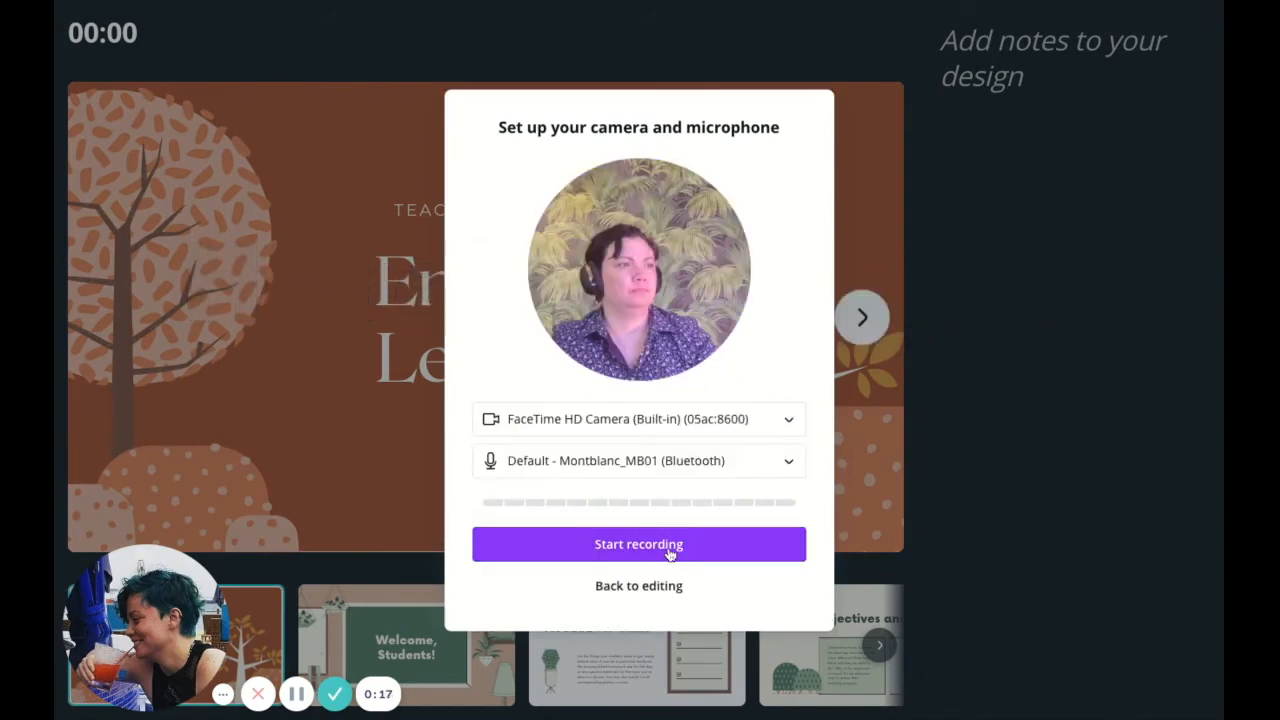
left_click(669, 545)
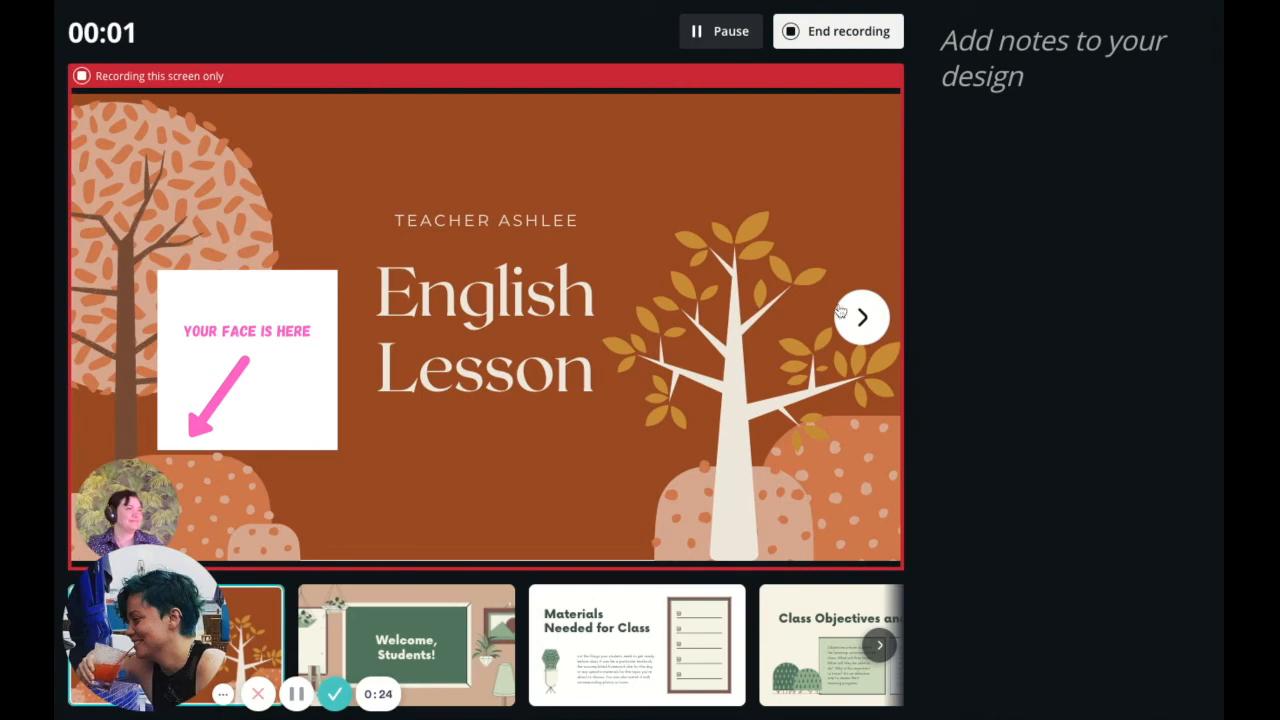
left_click(738, 36)
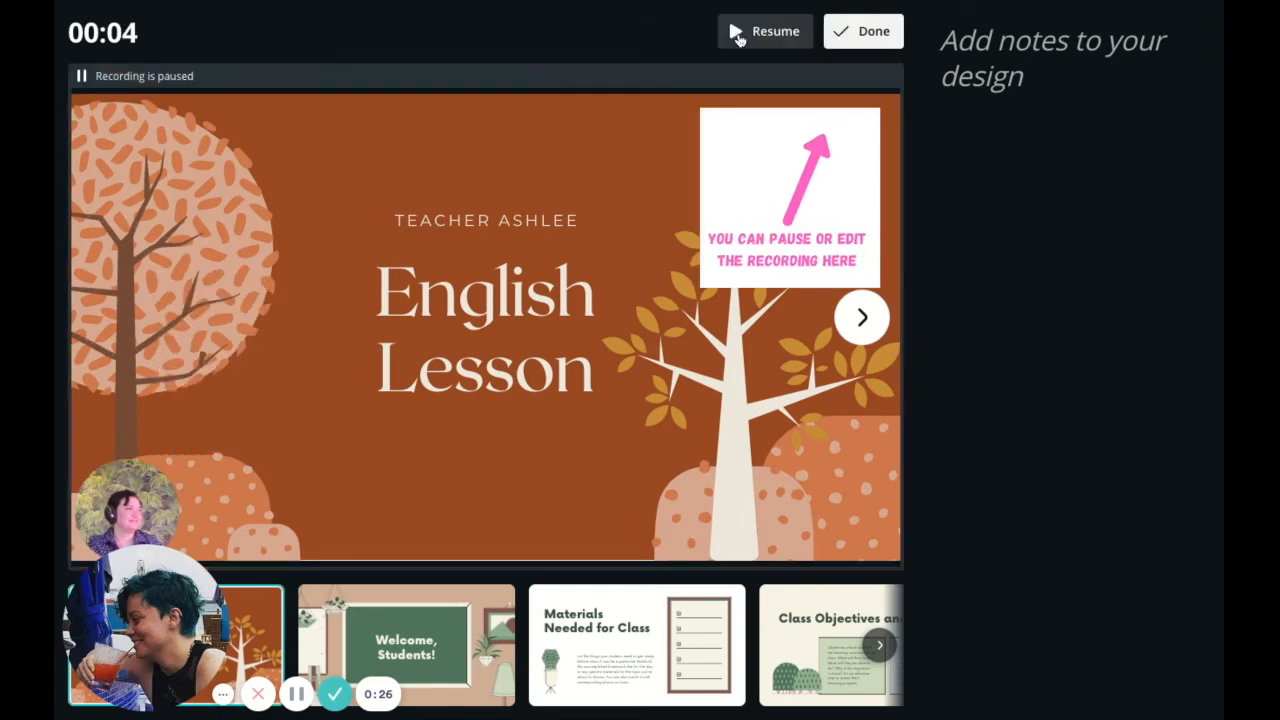
left_click(884, 37)
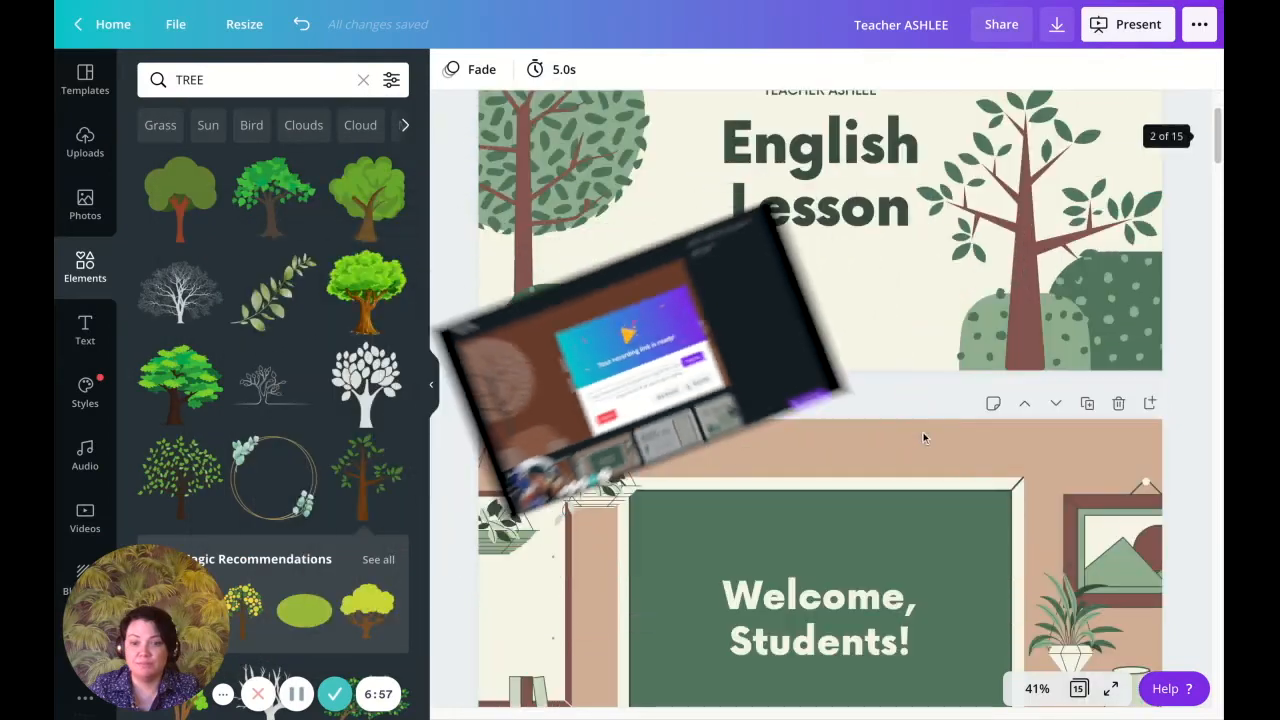
Step: Add the Signal to Noise audio track to the presentation
scroll(924, 437, "down", 2)
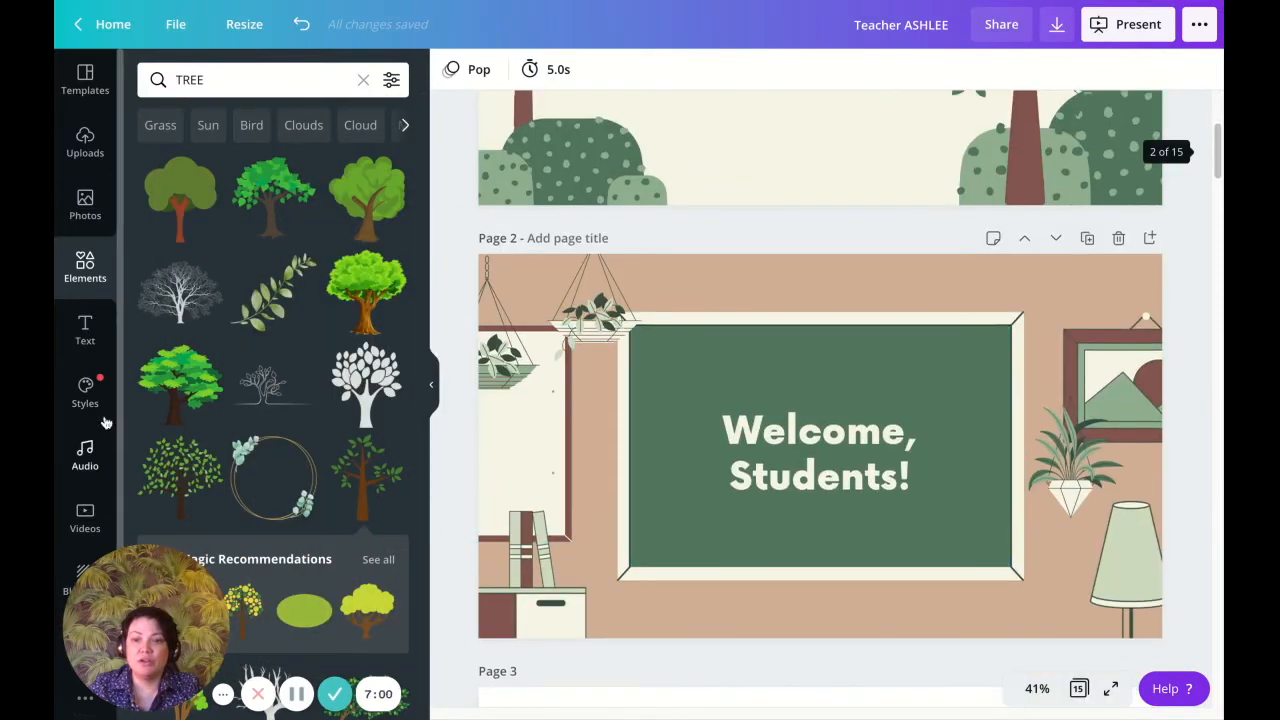
left_click(85, 455)
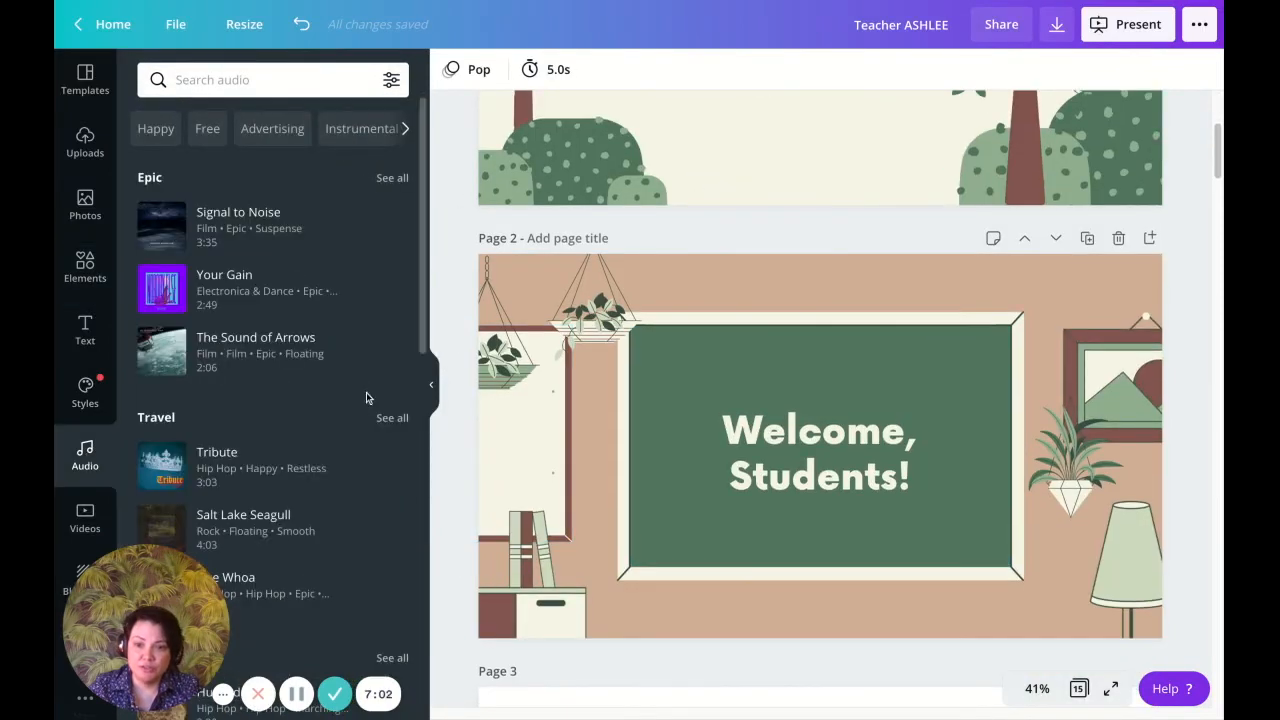
mouse_move(150, 230)
left_click_drag(155, 235, 665, 360)
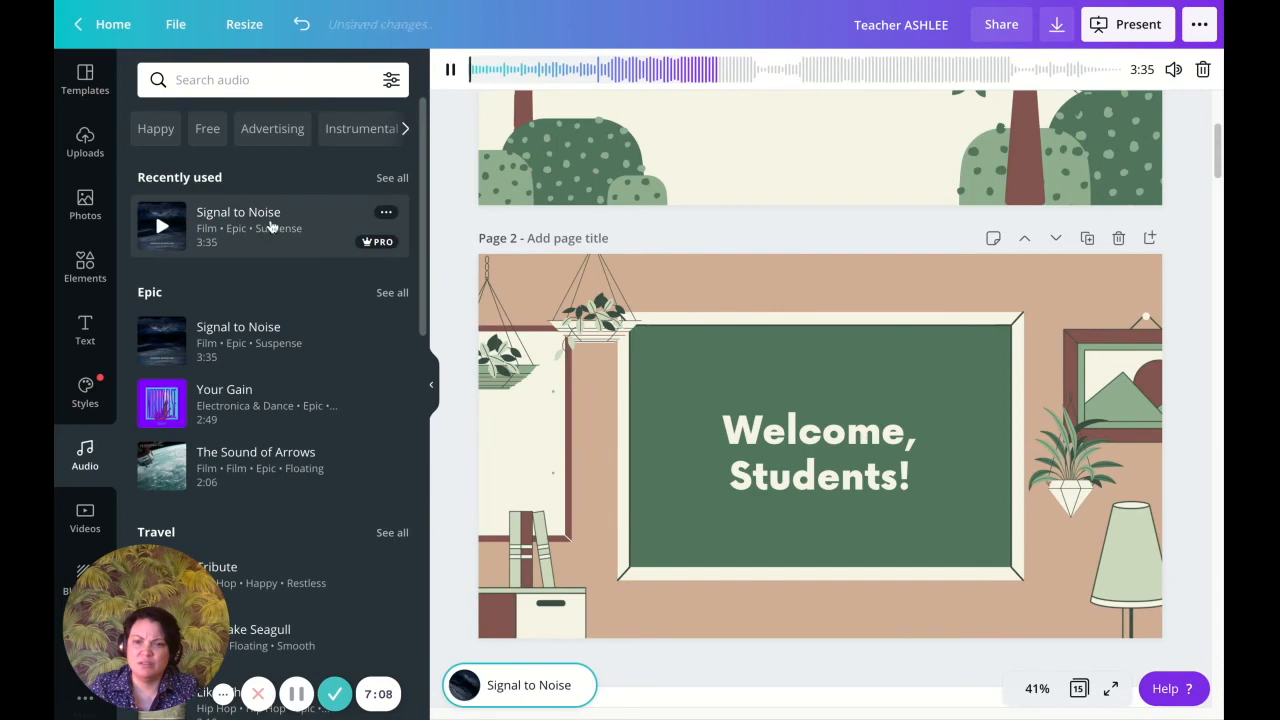
Step: Preview the Signal to Noise track while going through pages 1 to 5, pause it and delete it from the presentation
scroll(725, 463, "up", 3)
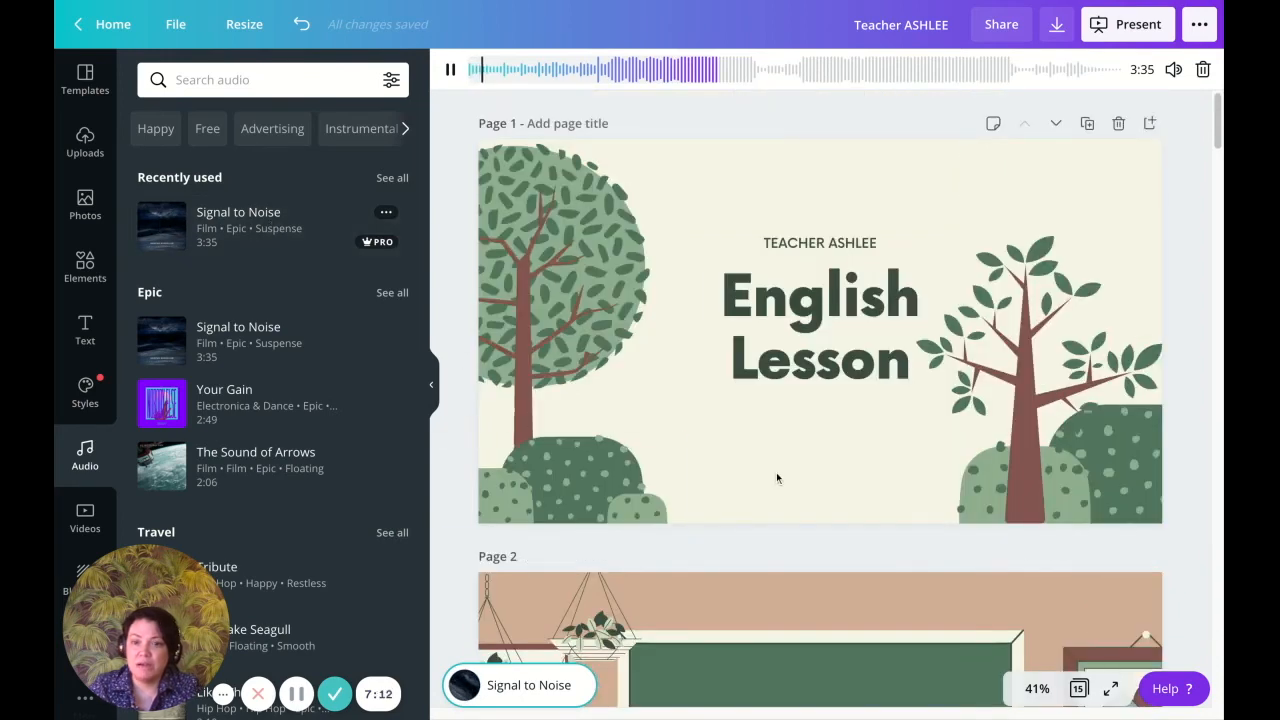
scroll(776, 474, "down", 5)
scroll(776, 476, "down", 6)
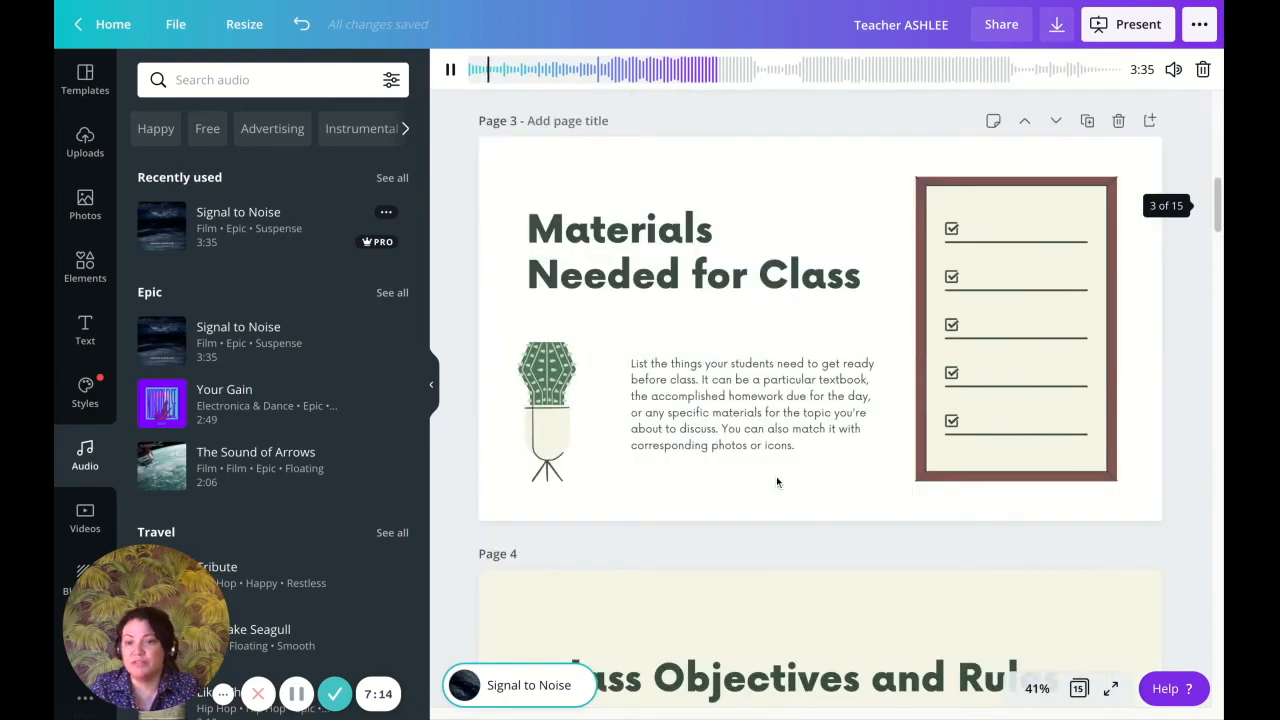
scroll(776, 430, "down", 5)
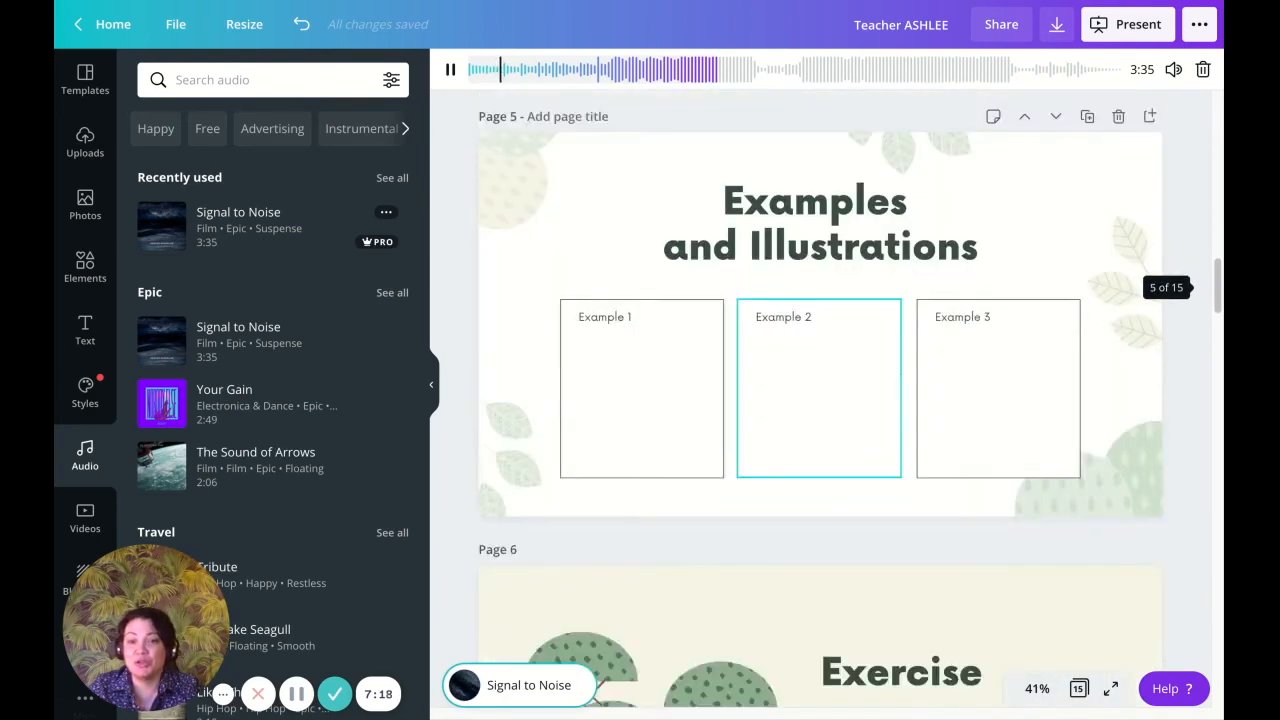
left_click(451, 72)
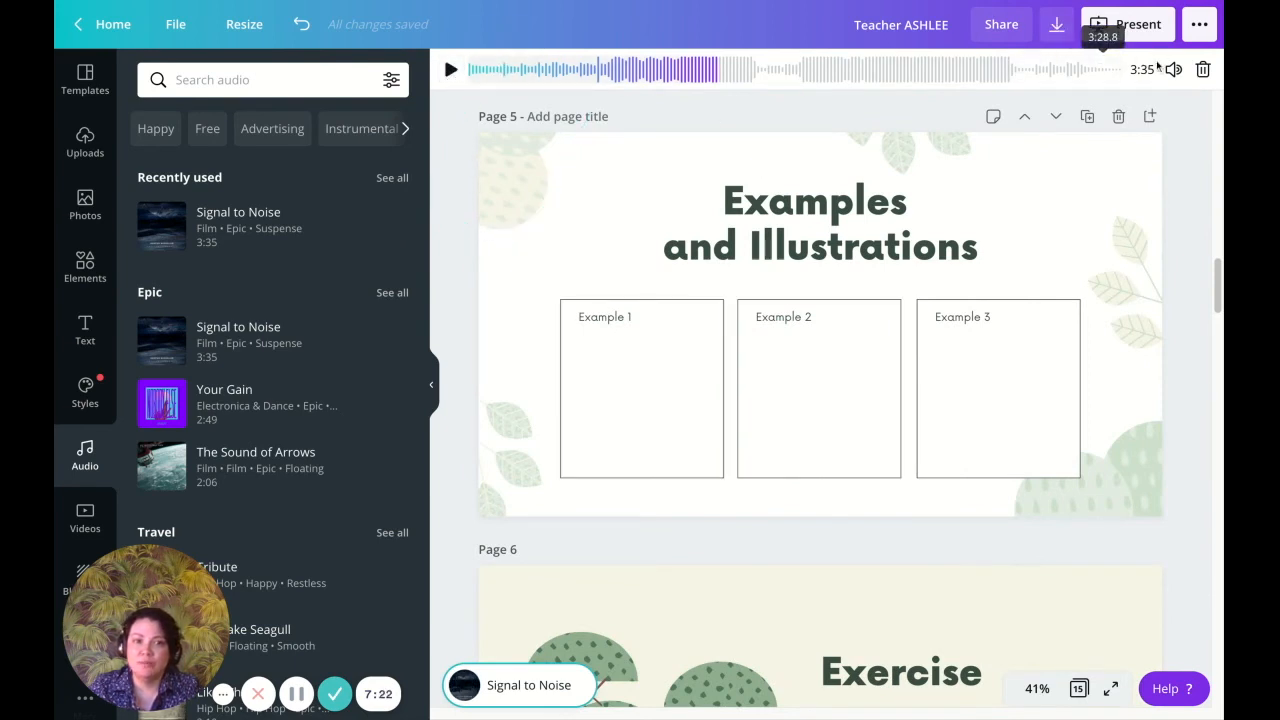
left_click(1203, 69)
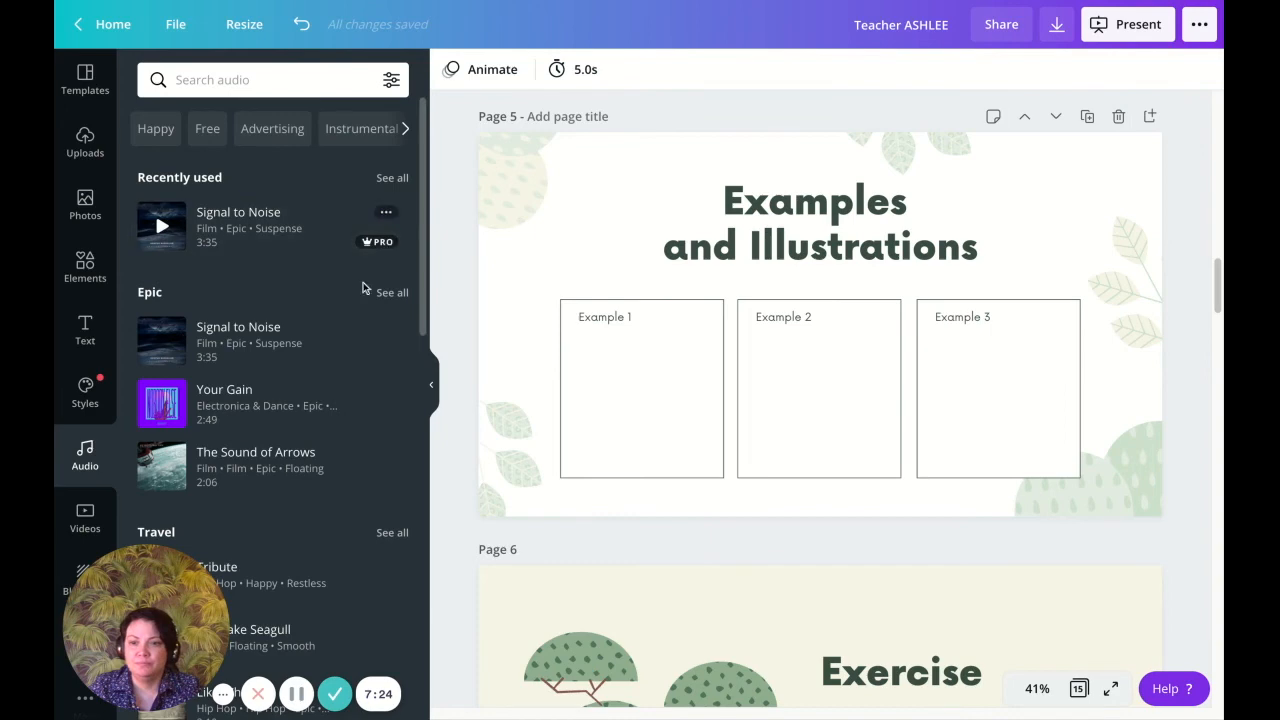
Step: Try the Archivo Black and Ovo styles on page 1, and apply the Roxborough and Montserrat style with the brown-orange palette
scroll(638, 386, "up", 10)
scroll(640, 386, "up", 10)
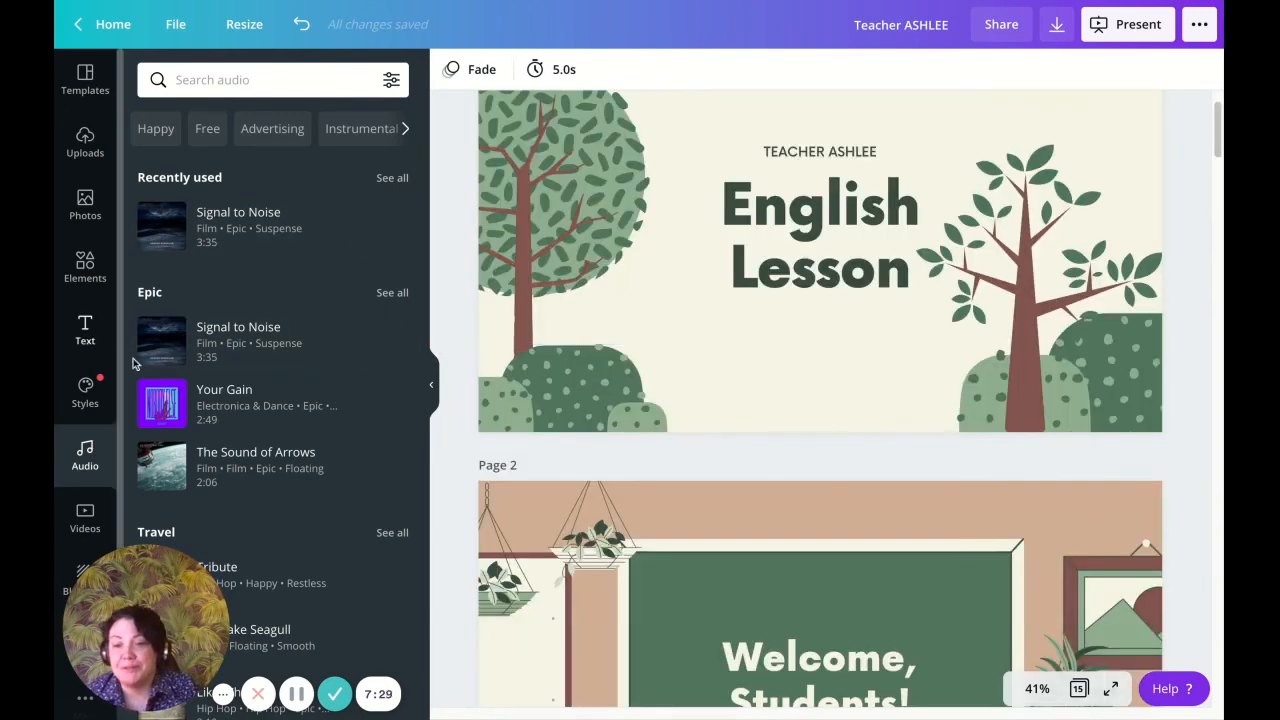
left_click(86, 393)
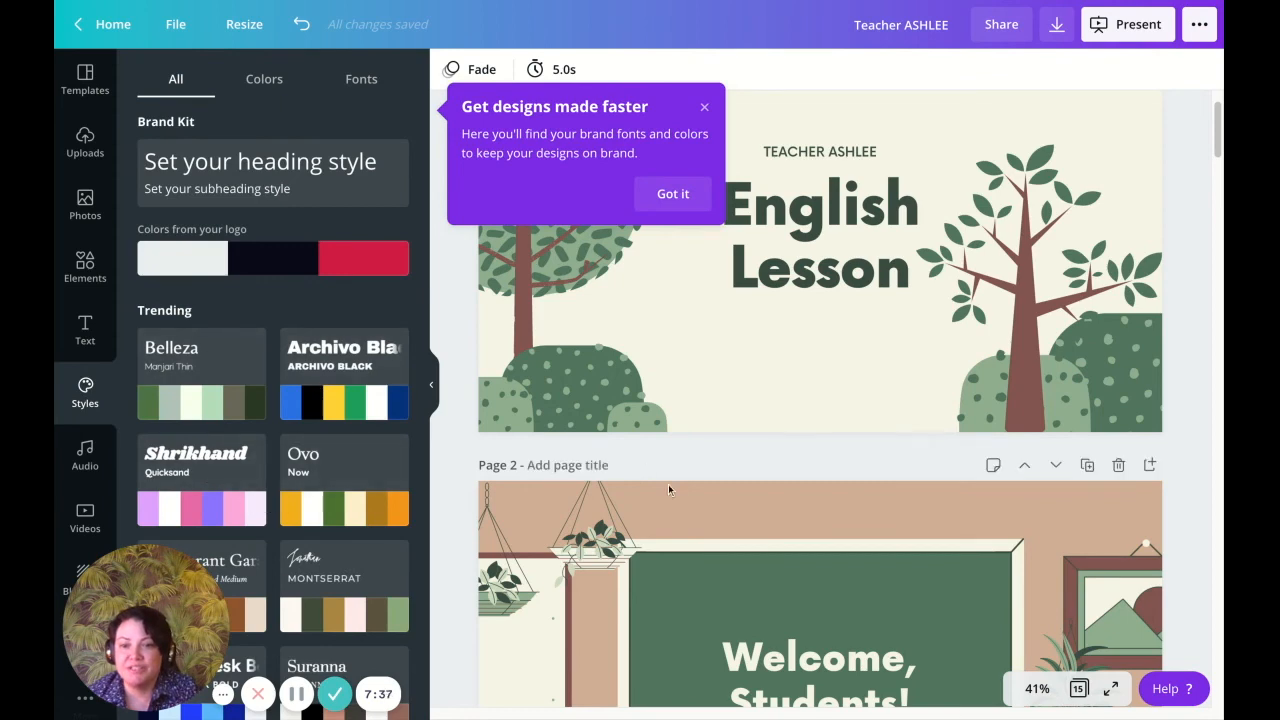
scroll(501, 487, "up", 2)
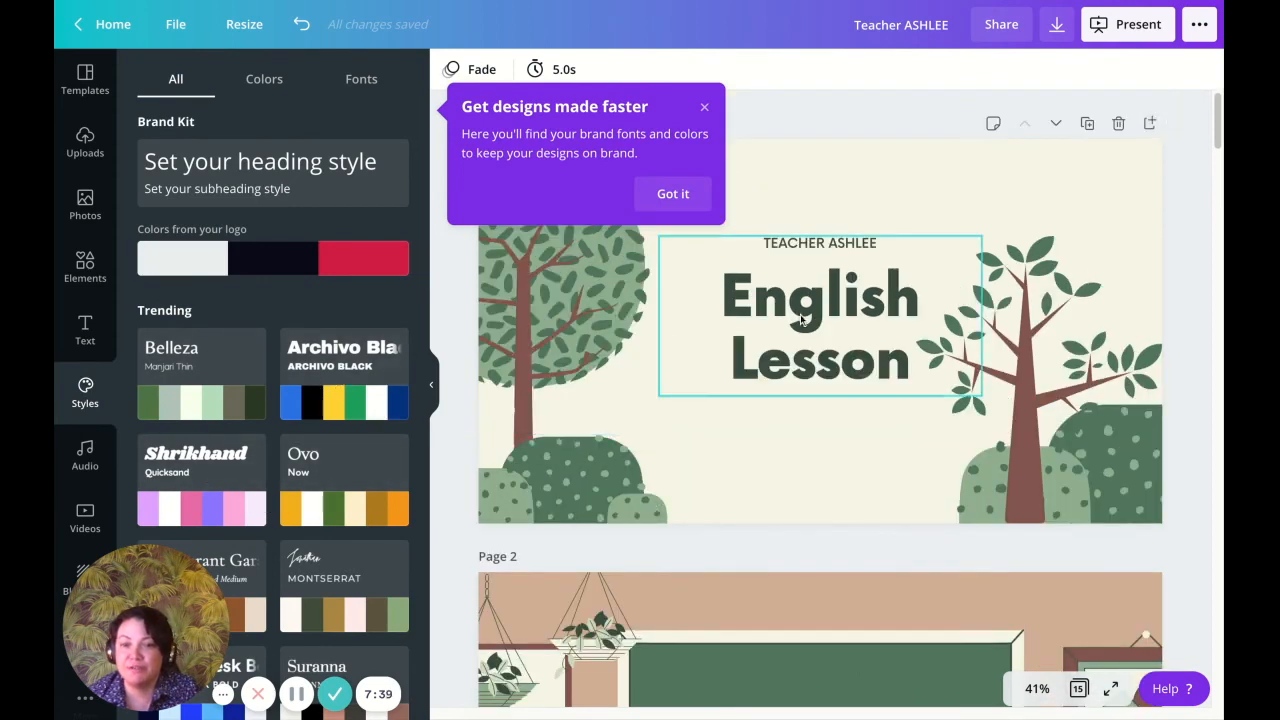
left_click(378, 372)
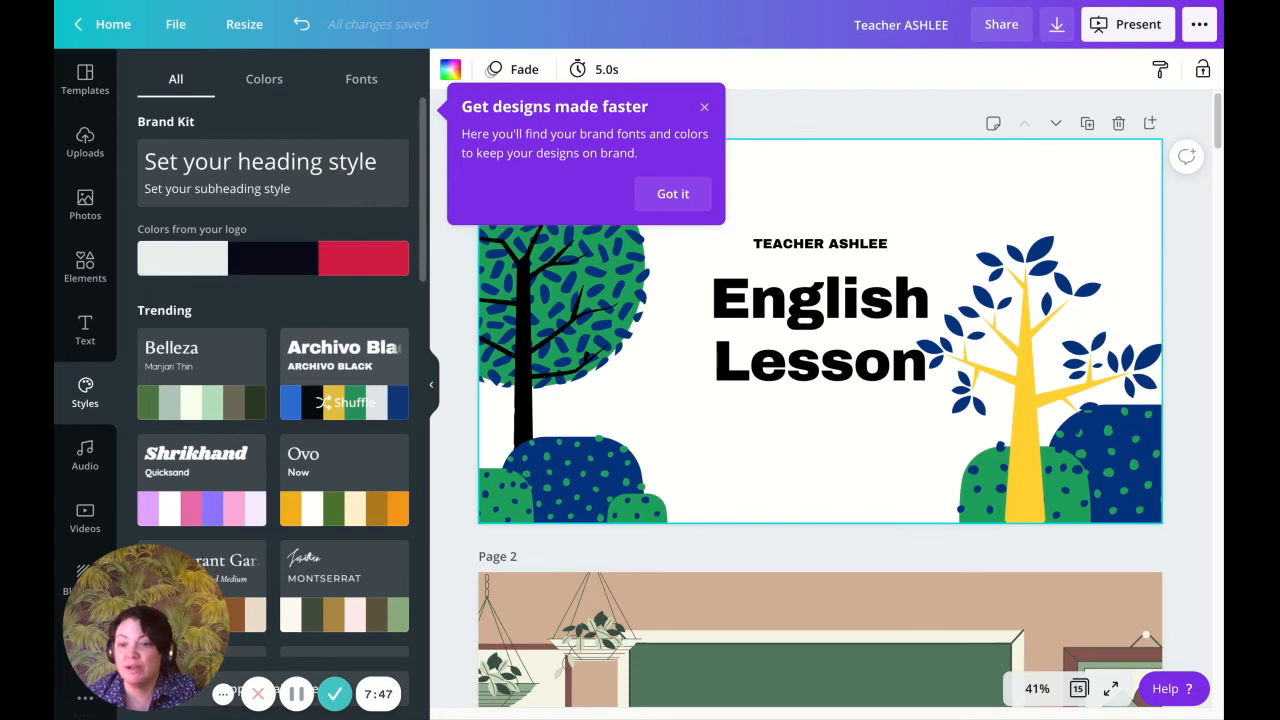
left_click(325, 495)
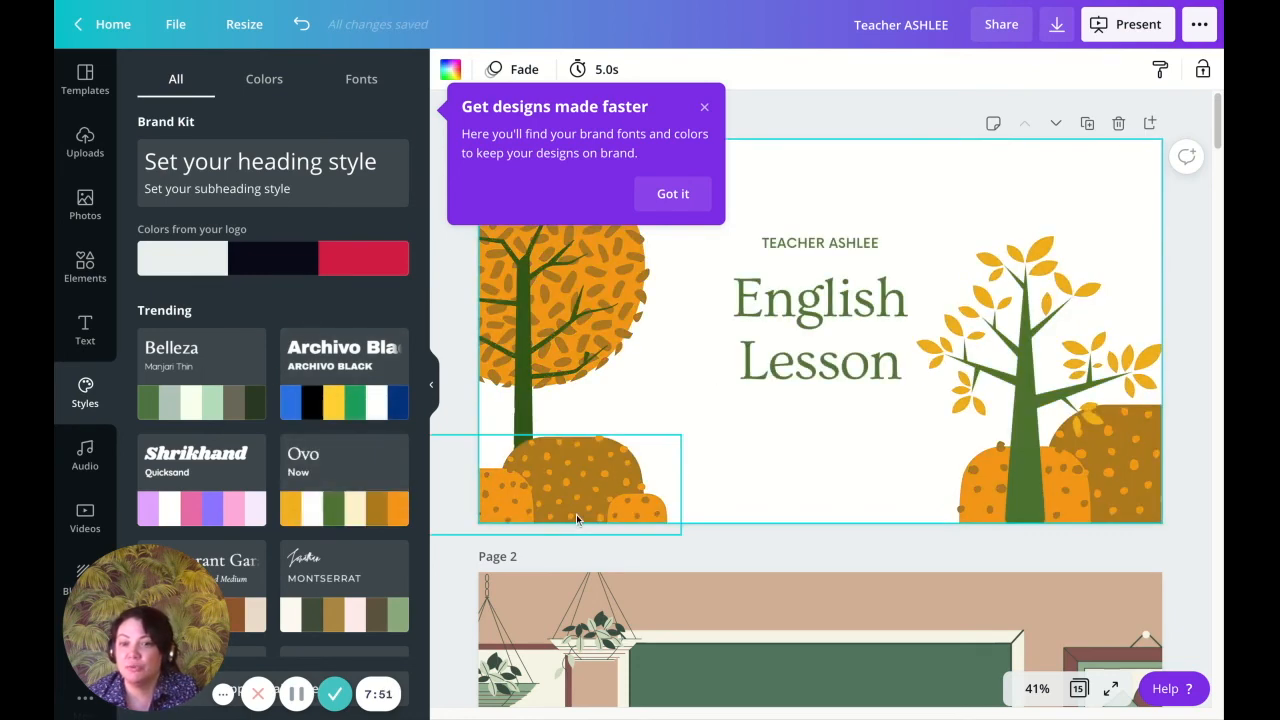
scroll(412, 576, "down", 5)
left_click(369, 563)
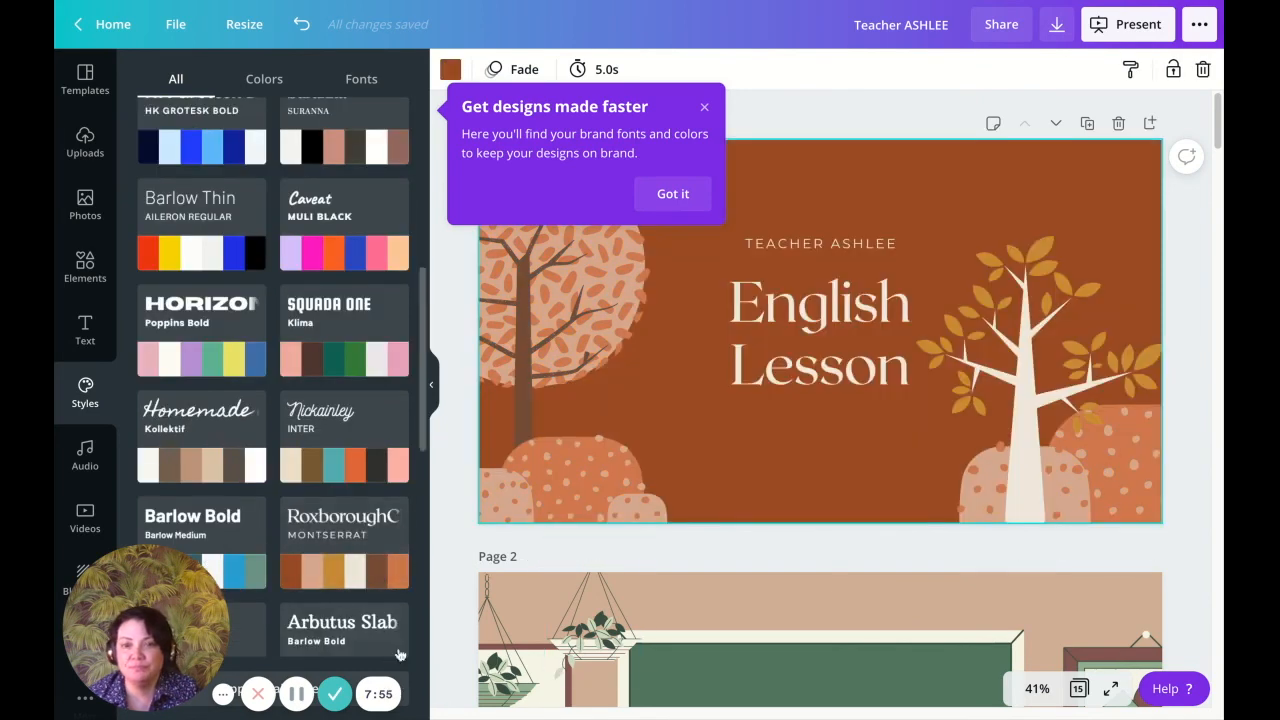
Step: Review the file types available for downloading the presentation, from PNG to GIF, and dismiss the download options and the brand tip
left_click(1060, 28)
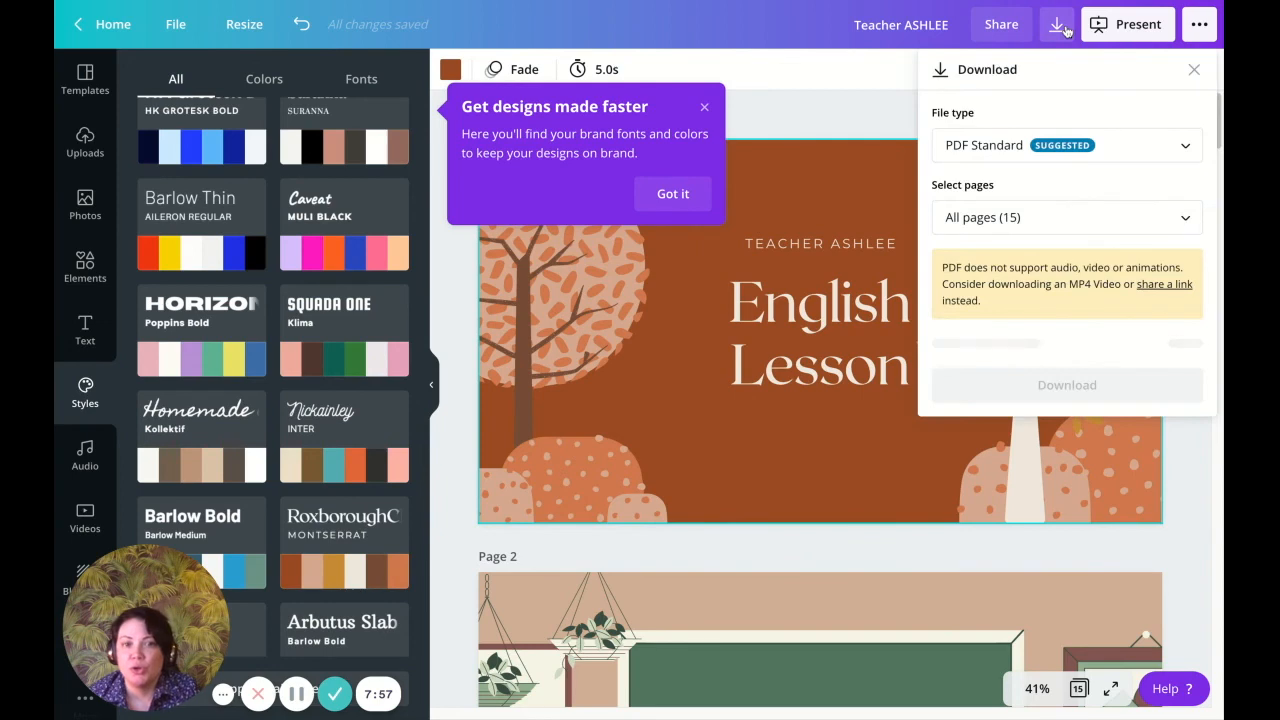
left_click(1090, 150)
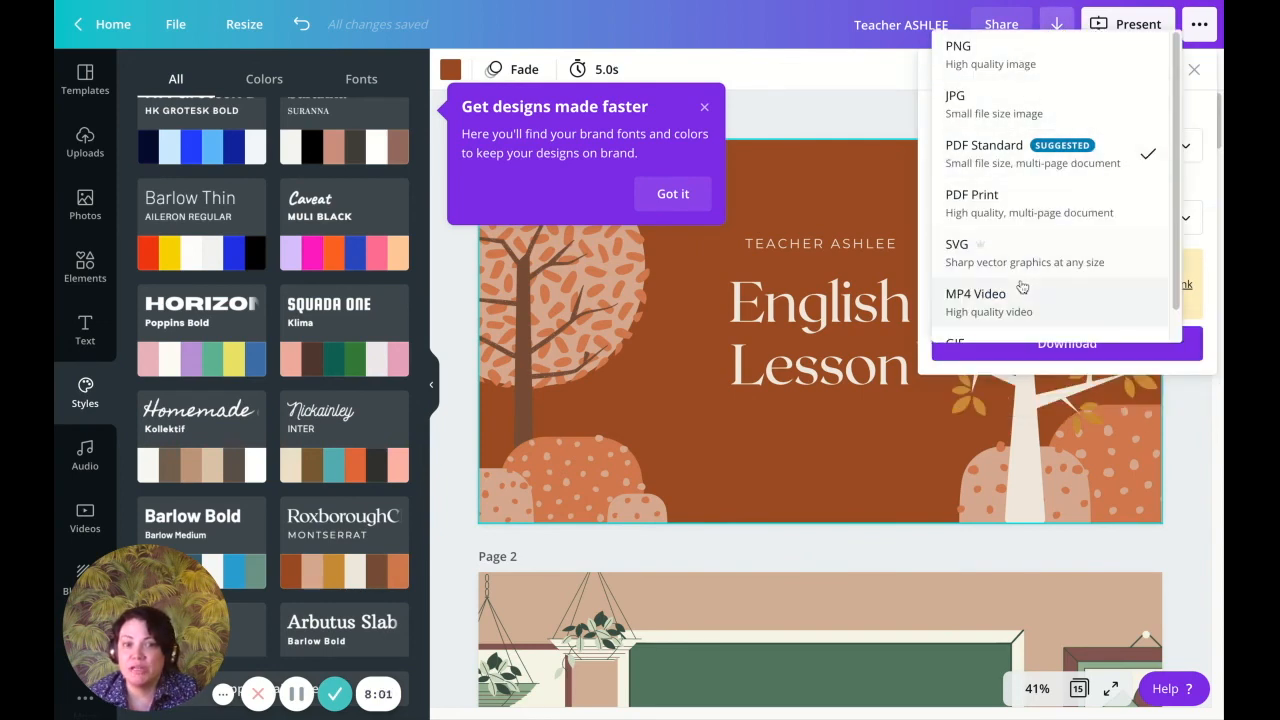
scroll(1022, 290, "down", 1)
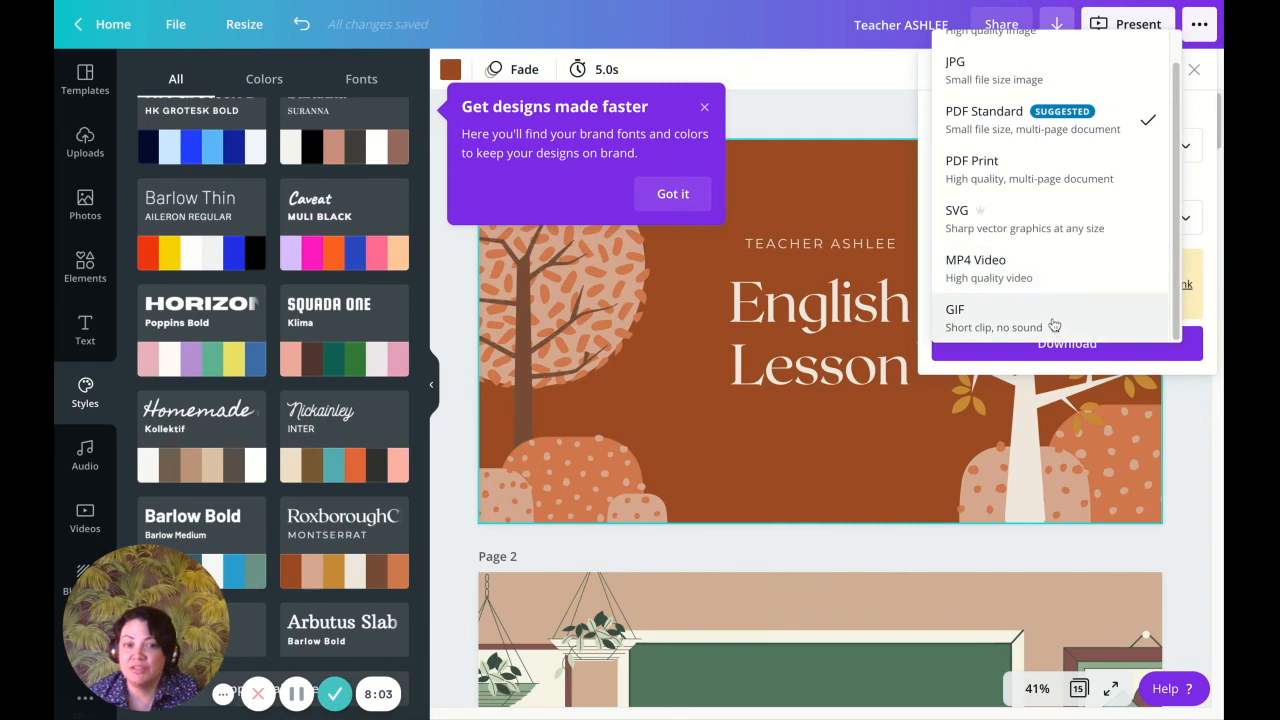
scroll(1040, 314, "up", 1)
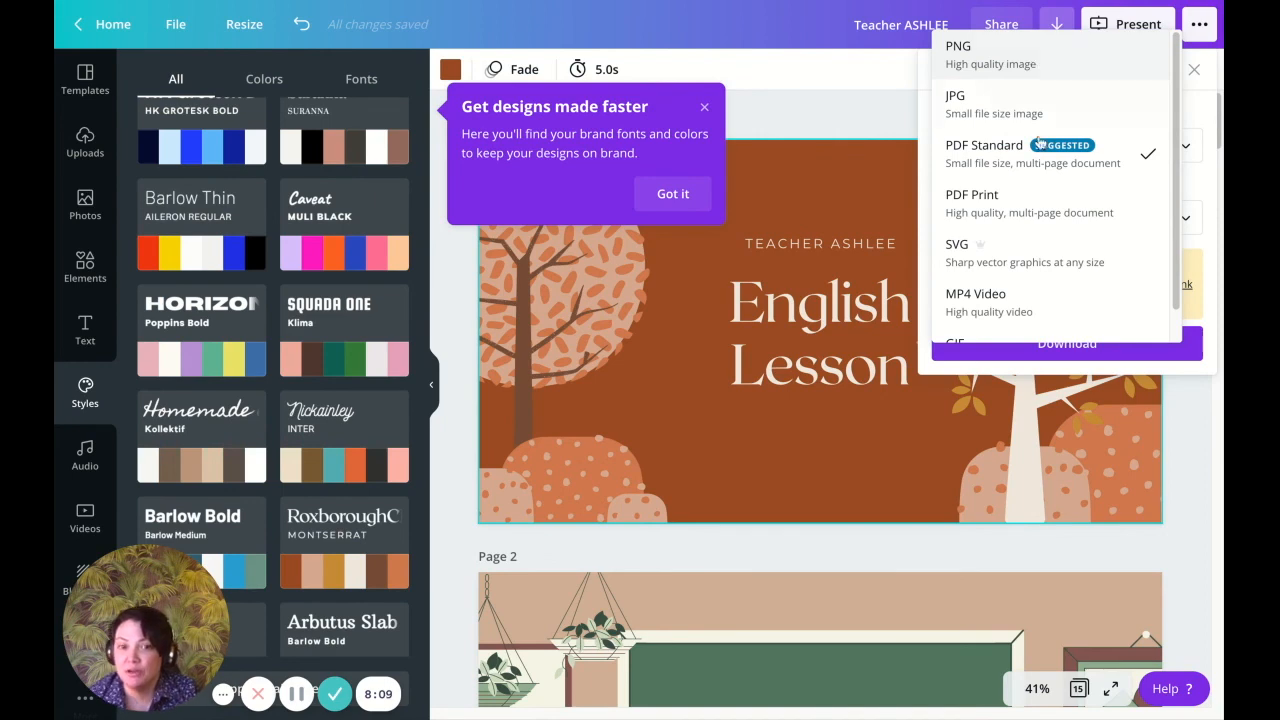
scroll(1044, 298, "down", 1)
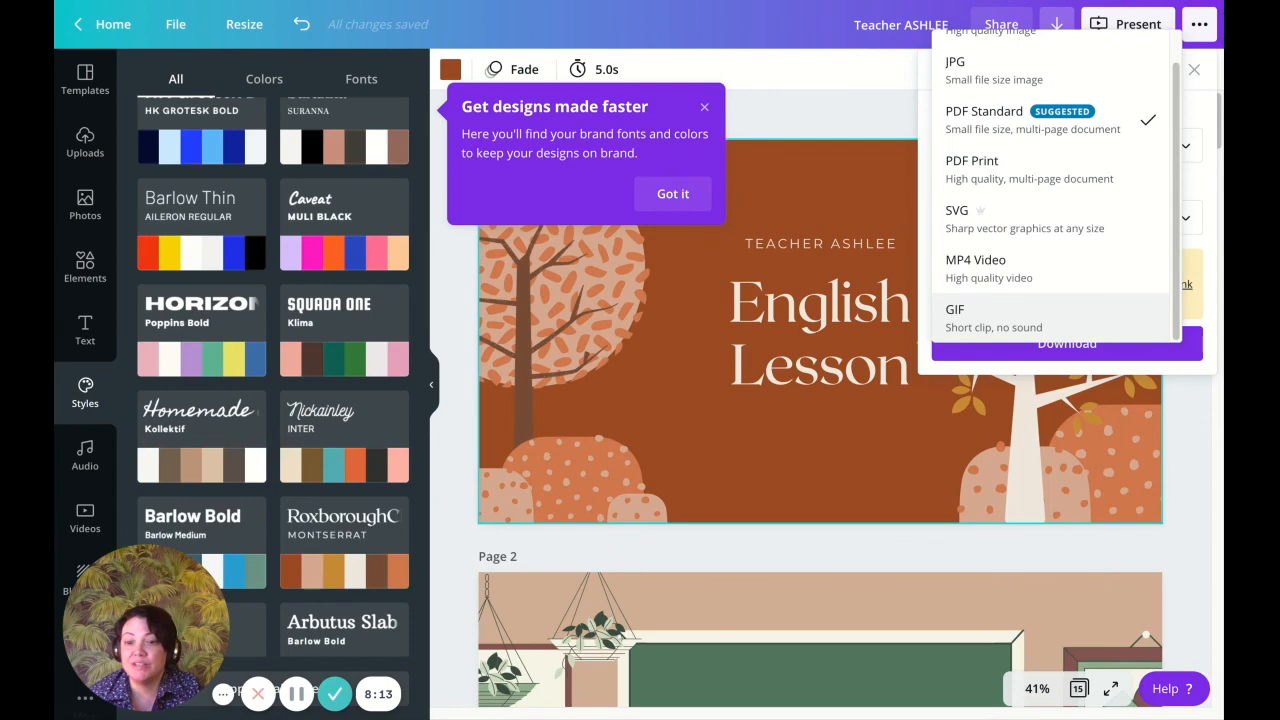
scroll(1044, 305, "up", 1)
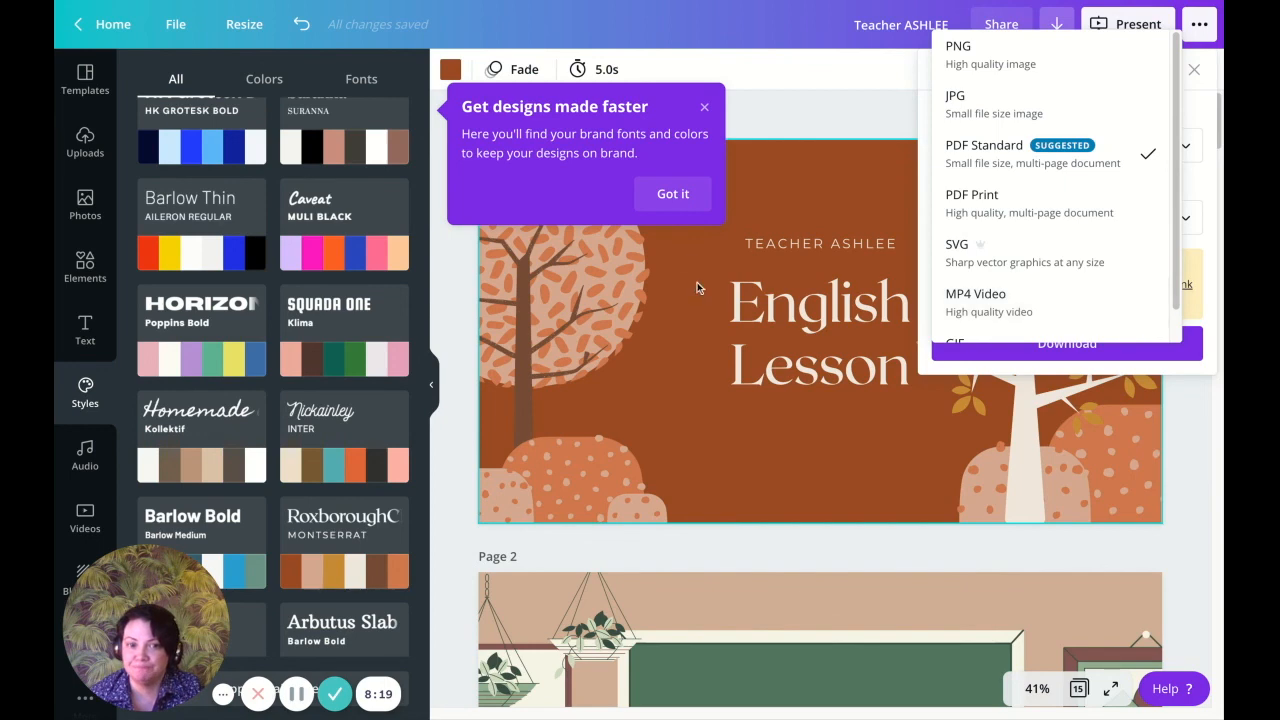
left_click(705, 107)
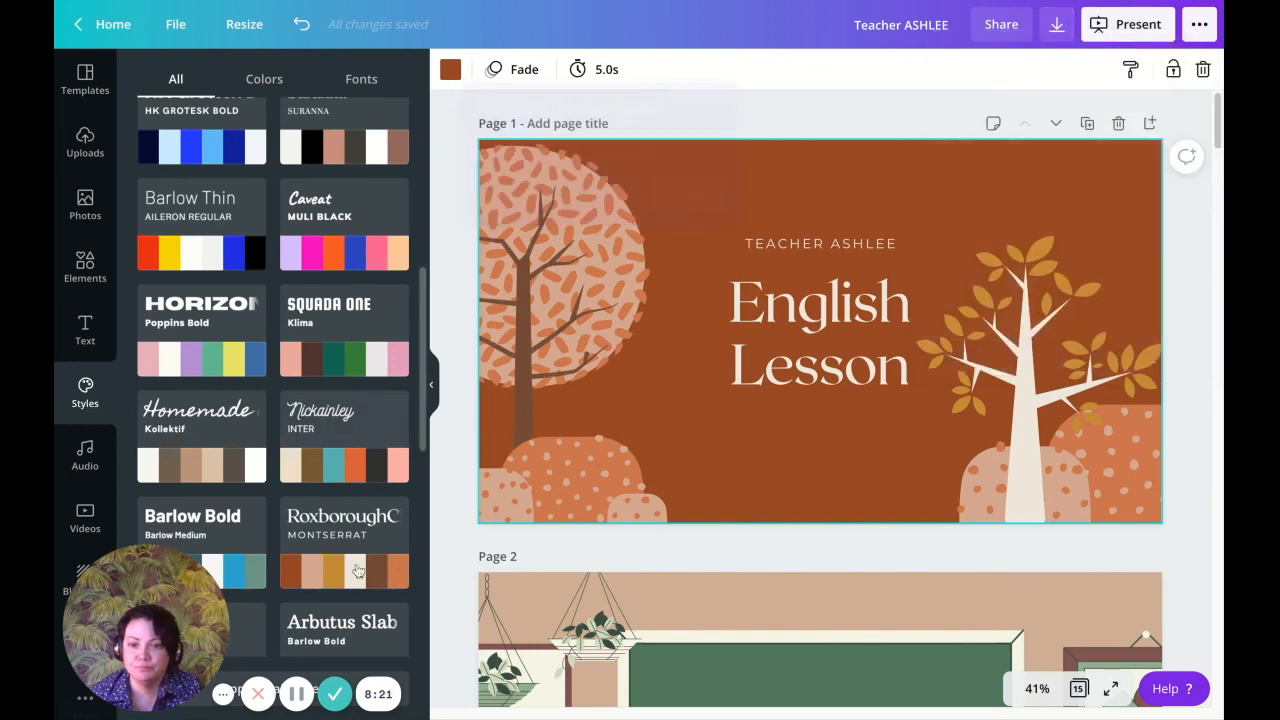